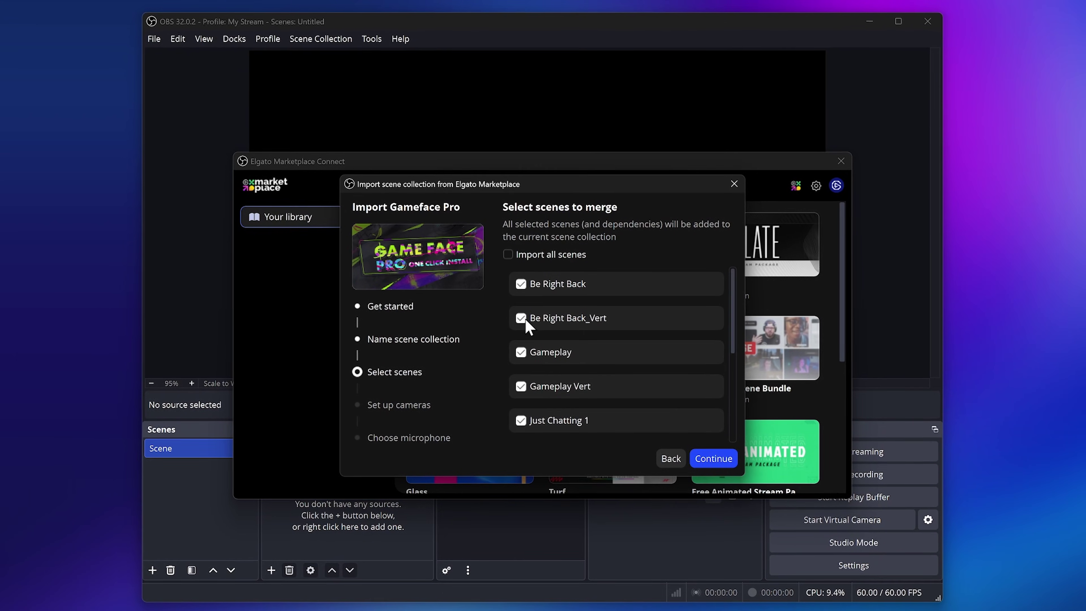
Step: Exclude the Be Right Back_Vert and Gameplay Vert scenes from the import list
left_click(520, 318)
left_click(520, 386)
scroll(575, 368, "down", 3)
scroll(679, 367, "up", 3)
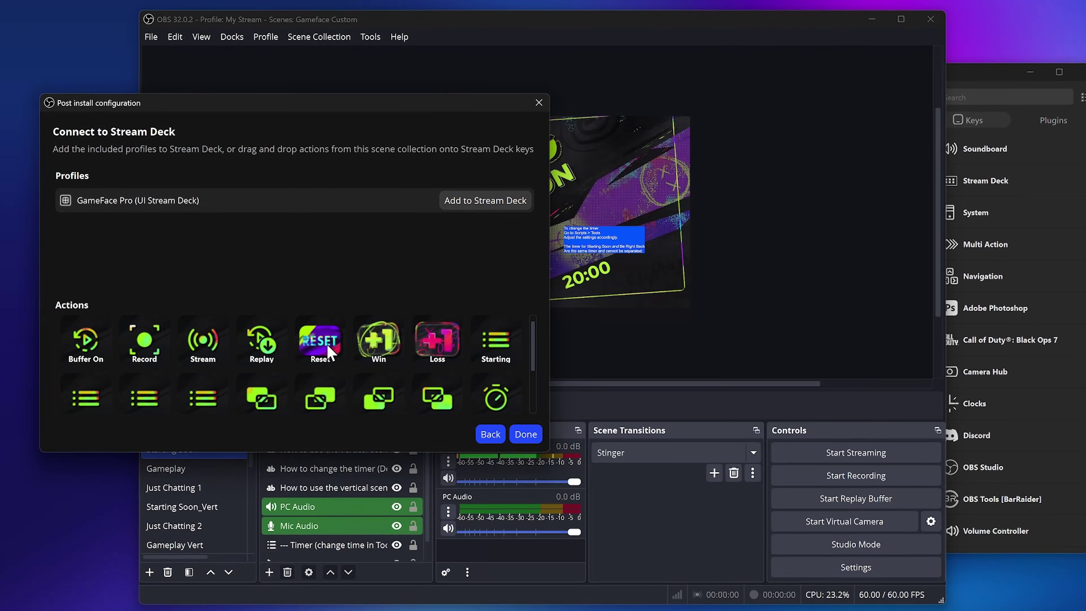
Step: Assign the Reset, Win and Loss counter actions to Stream Deck keys
left_click_drag(321, 340, 749, 228)
left_click_drag(379, 340, 806, 229)
left_click_drag(438, 340, 704, 225)
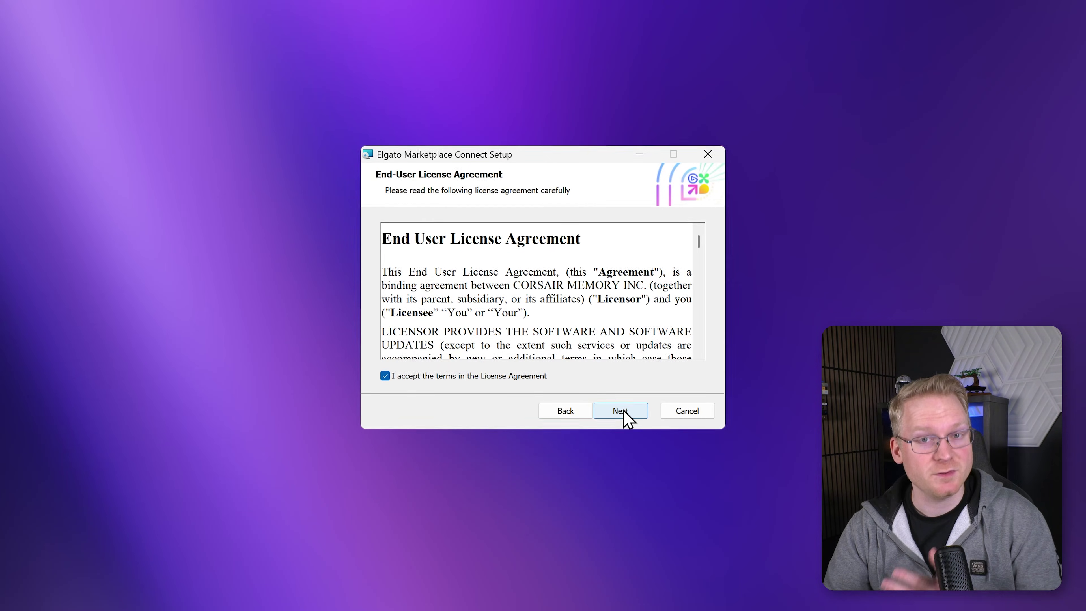
Step: Install Marketplace Connect, accepting the licence and the default install destination
left_click(623, 414)
left_click(624, 413)
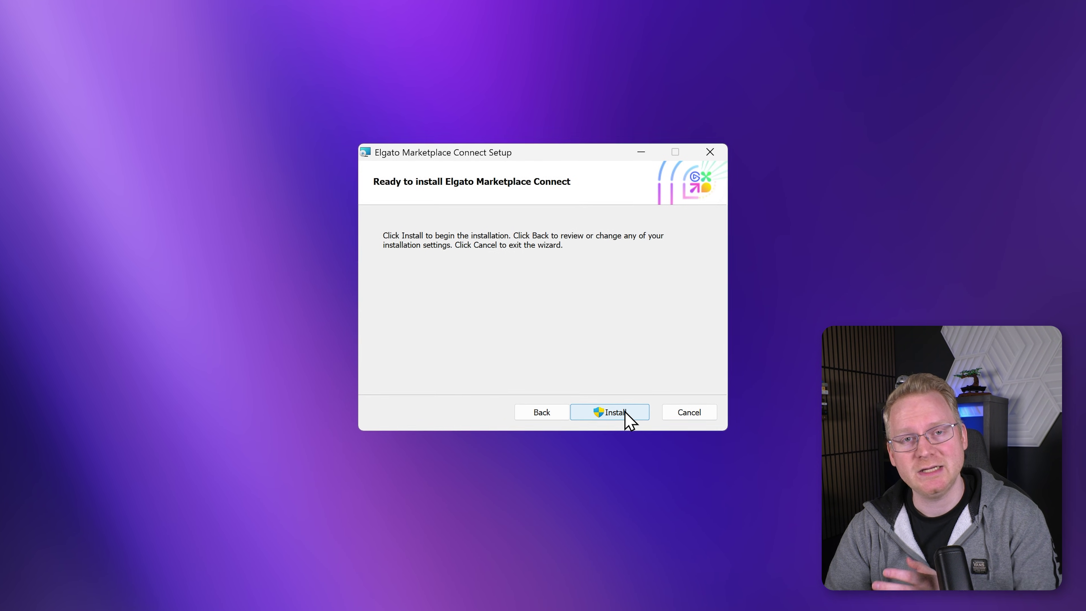
left_click(615, 413)
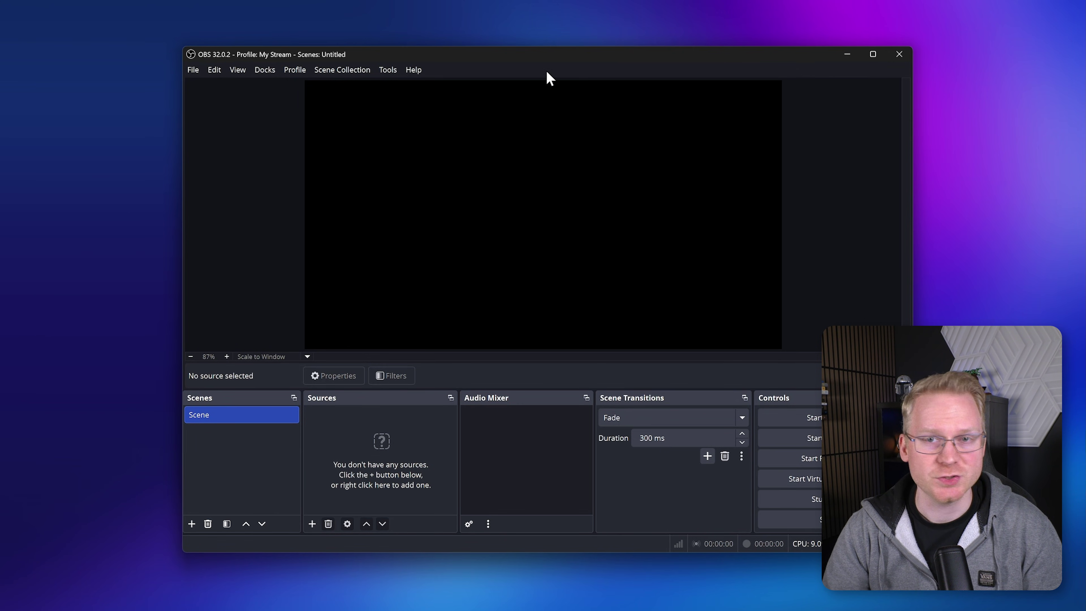
left_click(422, 71)
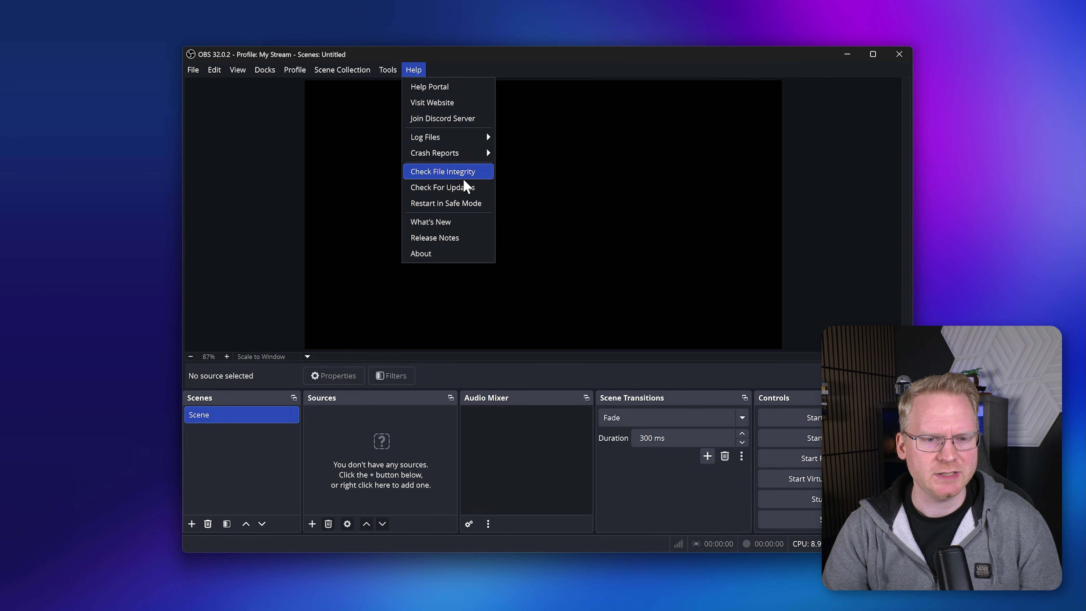
left_click(749, 196)
left_click(613, 309)
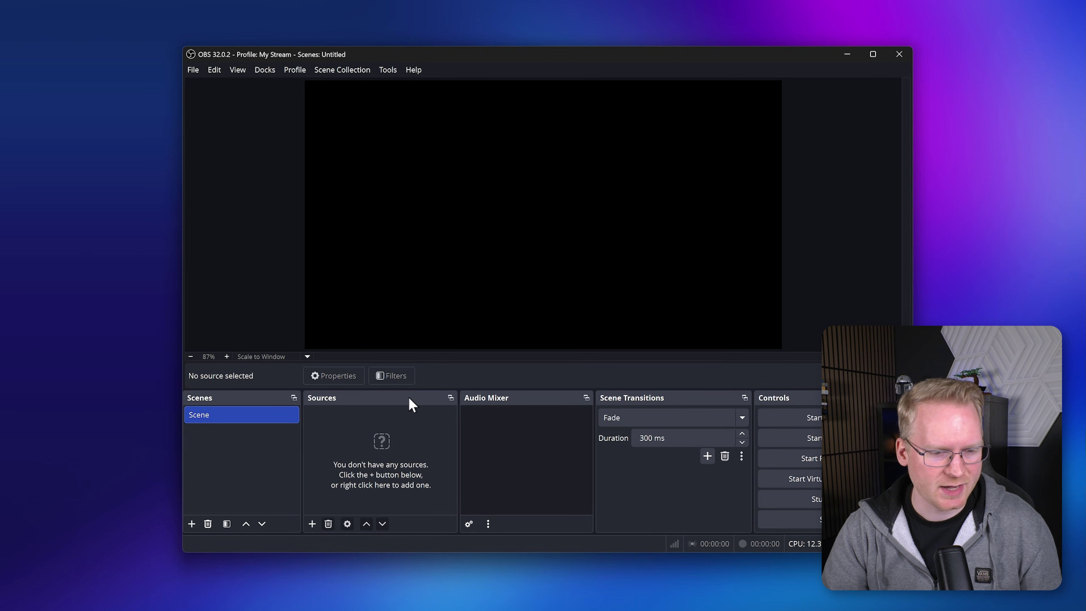
left_click(387, 70)
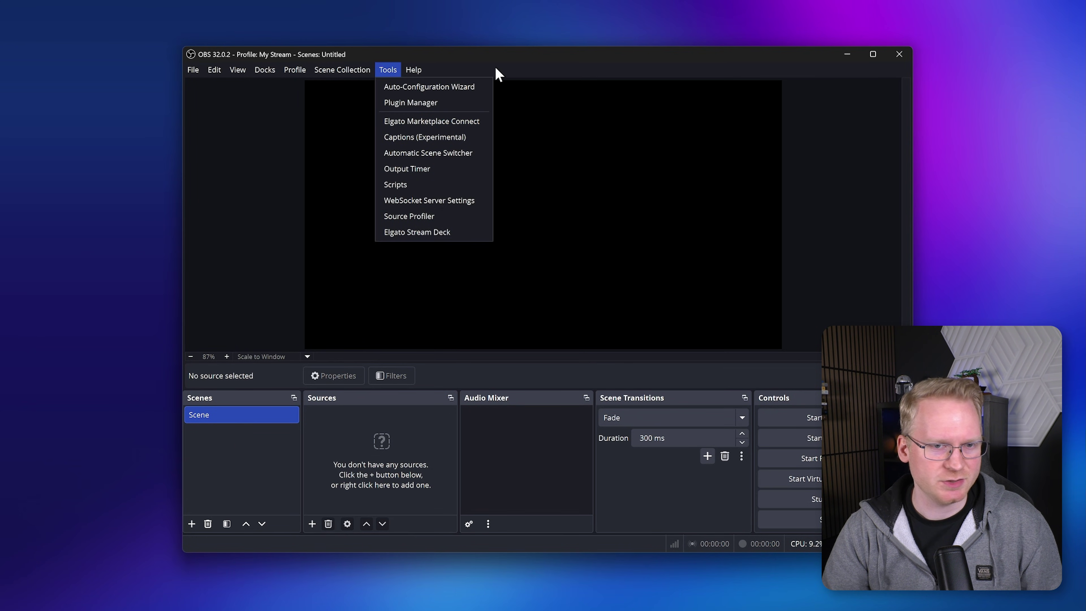
left_click(518, 67)
left_click(300, 71)
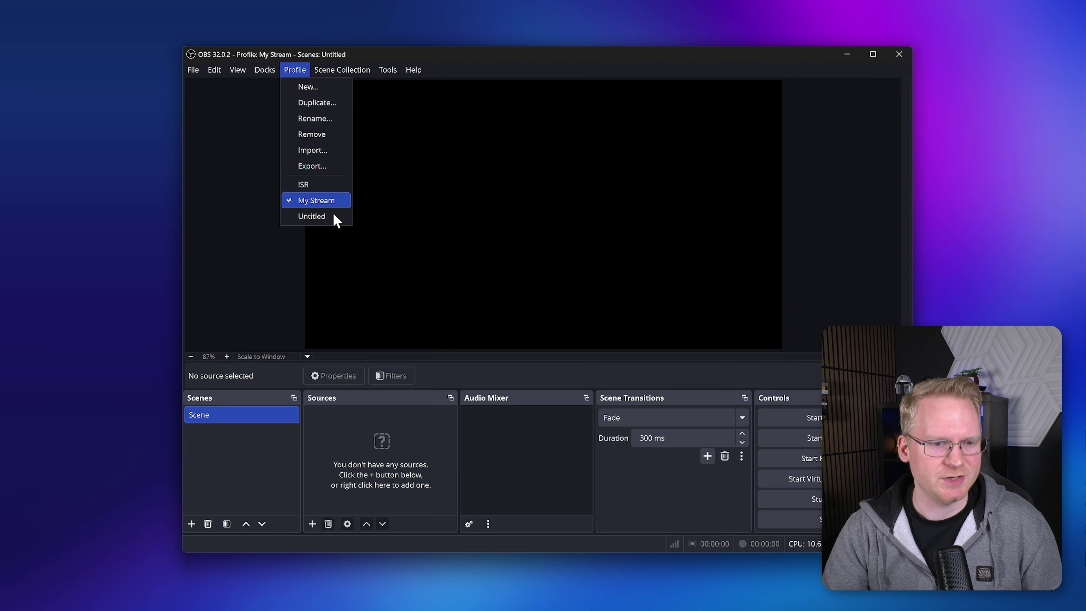
left_click(544, 69)
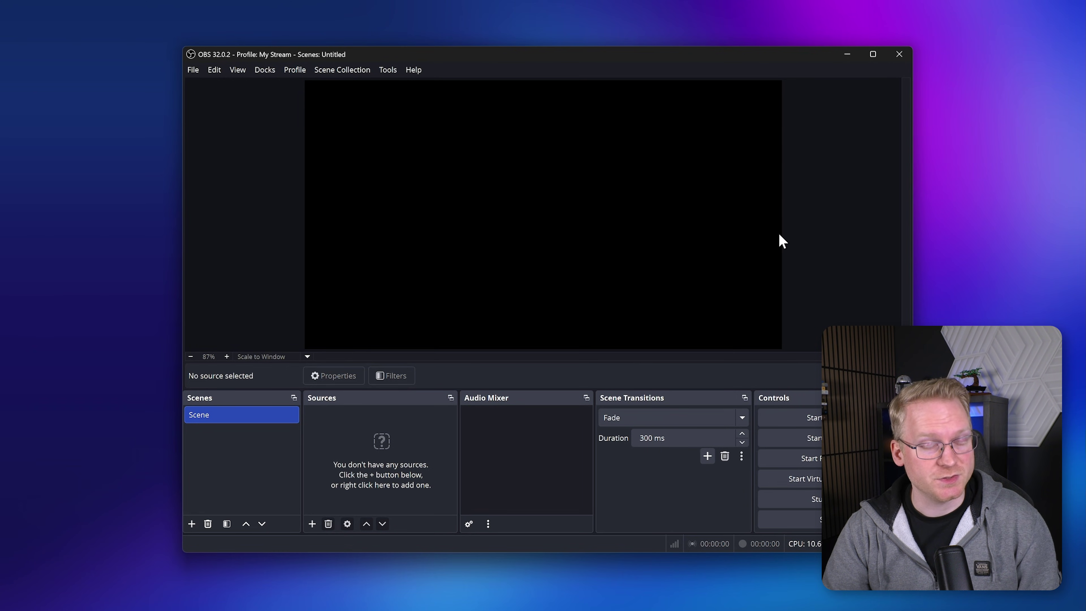
Step: Launch Elgato Marketplace Connect from the Tools menu and reposition its window
left_click(387, 70)
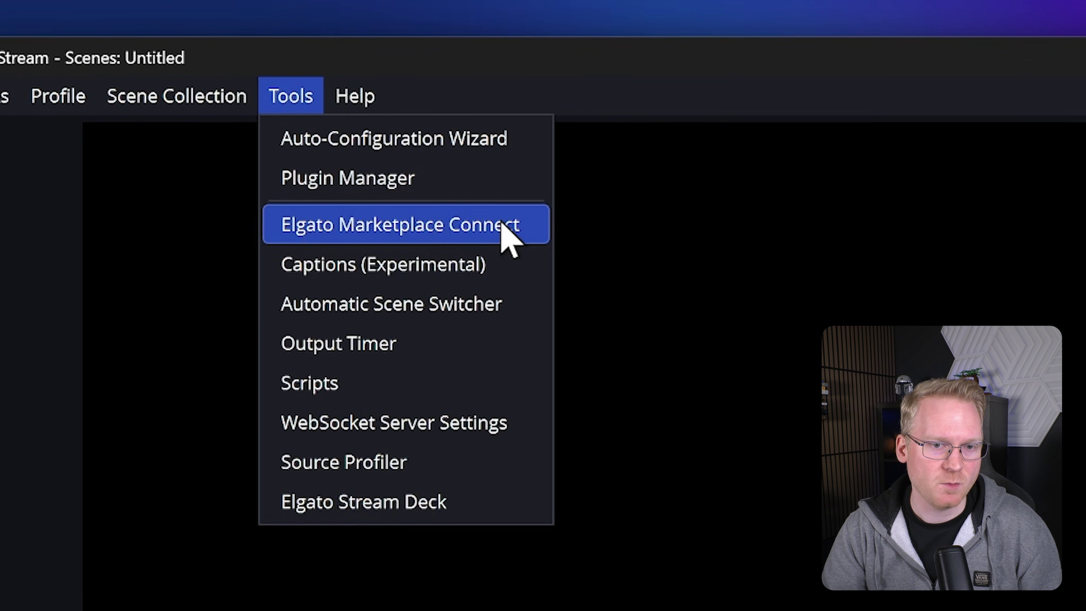
left_click(504, 225)
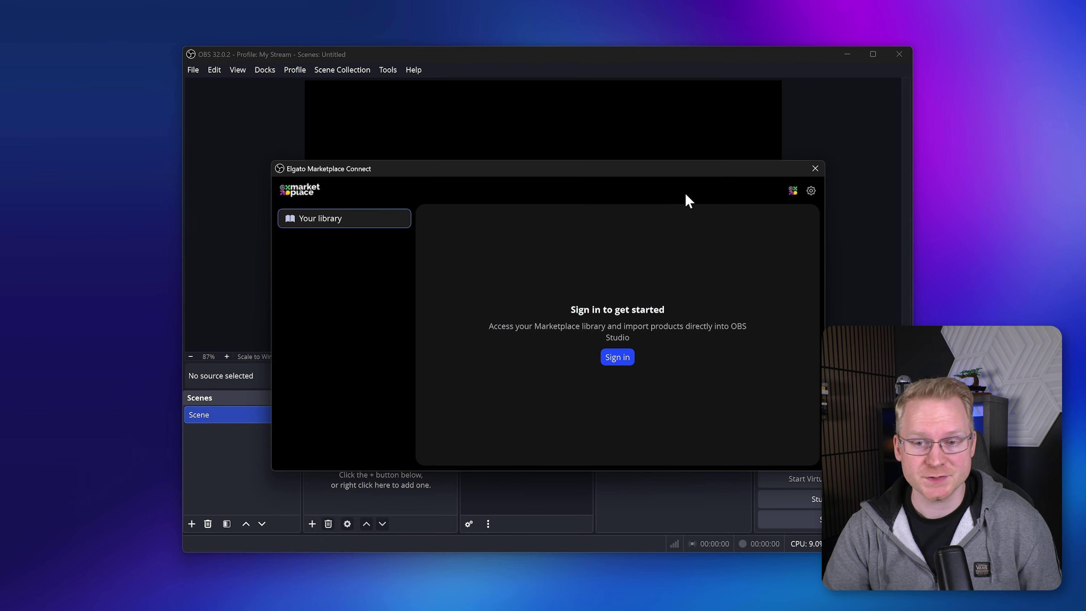
mouse_move(699, 174)
left_mouse_down()
mouse_move(693, 157)
mouse_move(711, 159)
left_mouse_up()
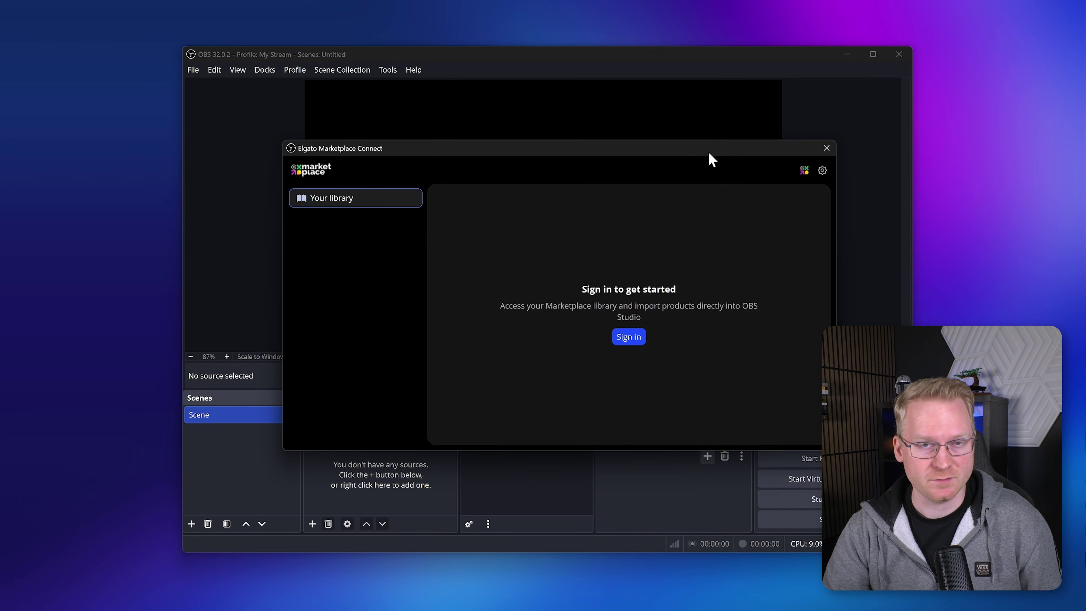
Step: Sign in to the Elgato Marketplace account with its password and browse the library
left_click(628, 336)
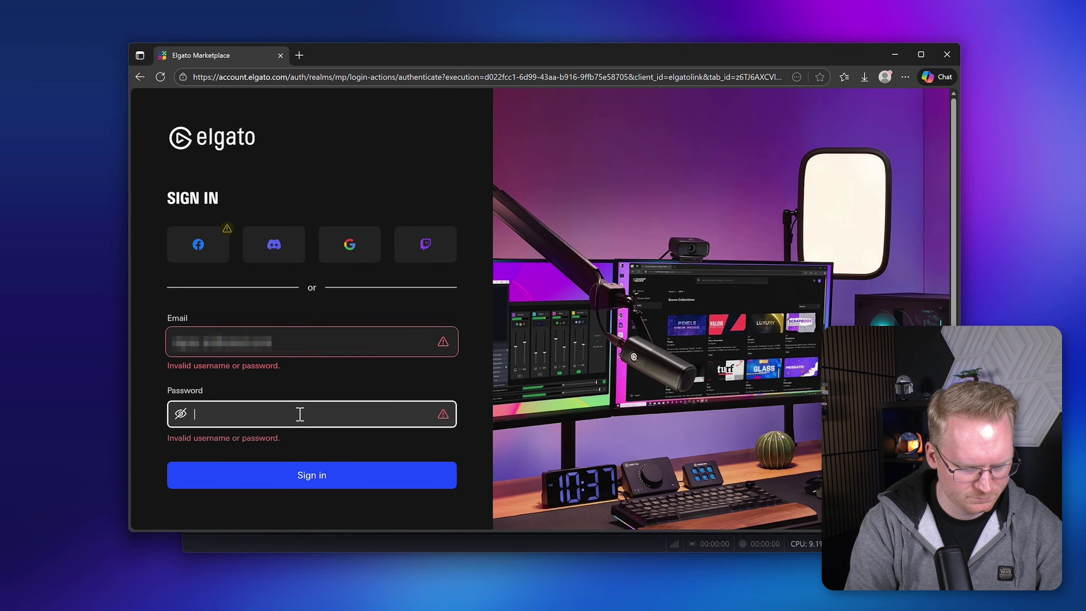
type("******")
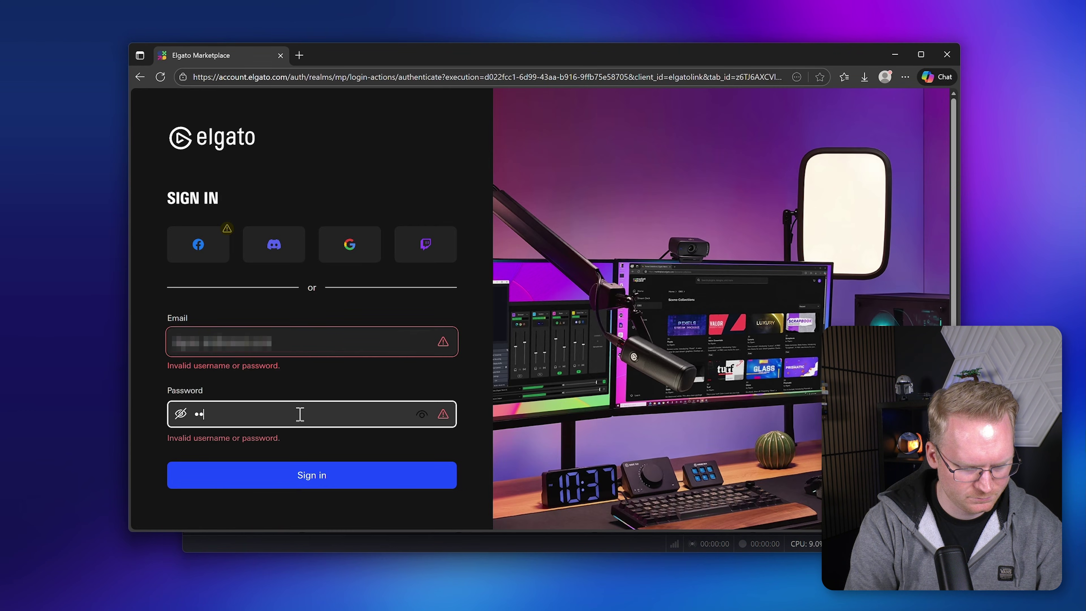
key("Return")
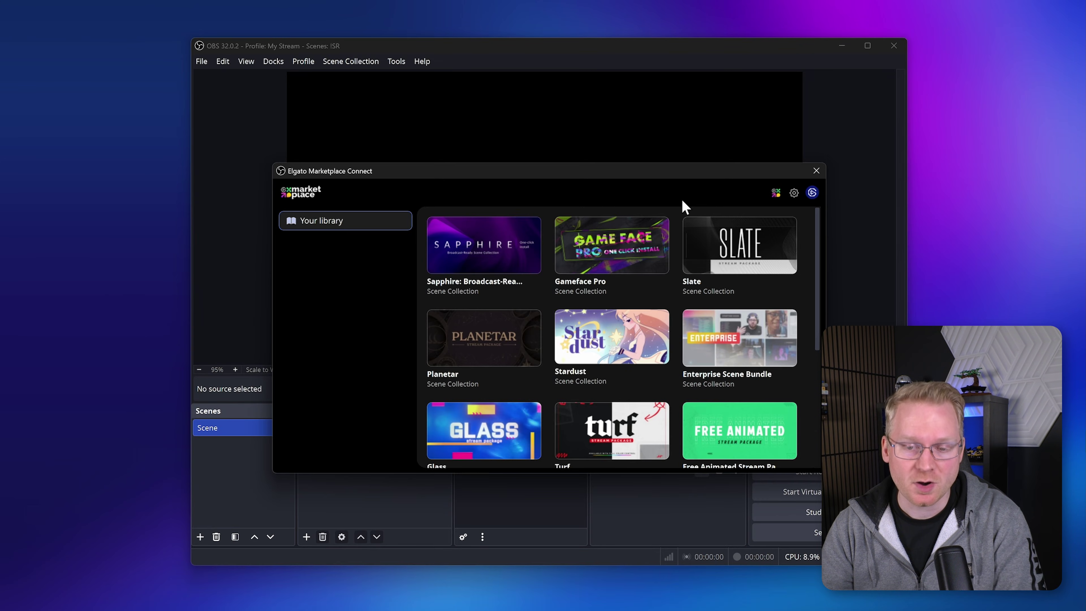
scroll(678, 256, "down", 5)
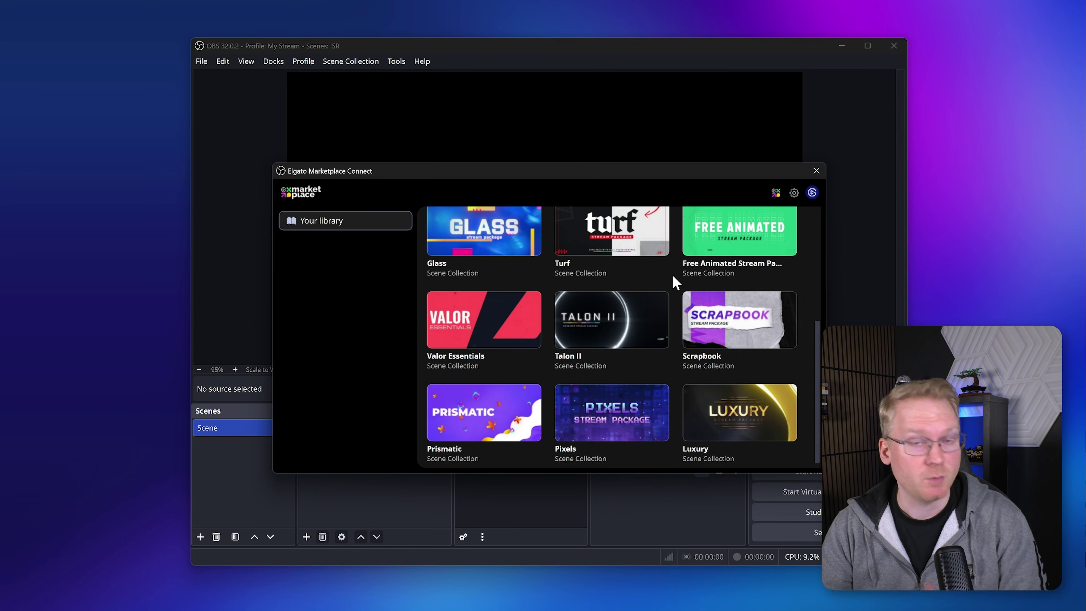
scroll(671, 280, "up", 5)
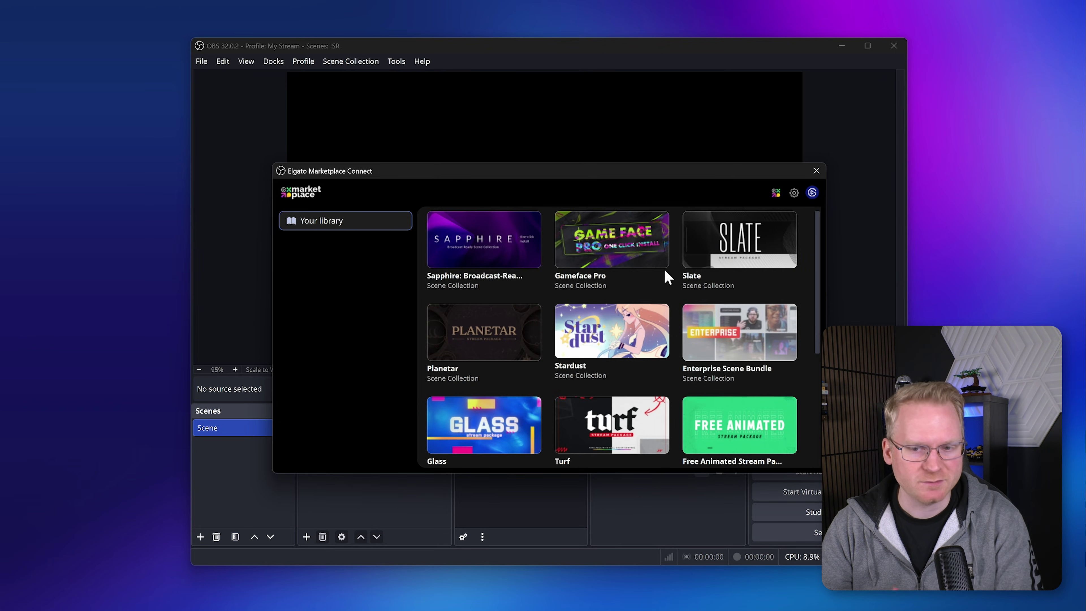
Step: Claim the Free Animated Stream Package on Elgato Marketplace and send it to OBS Studio
mouse_move(667, 269)
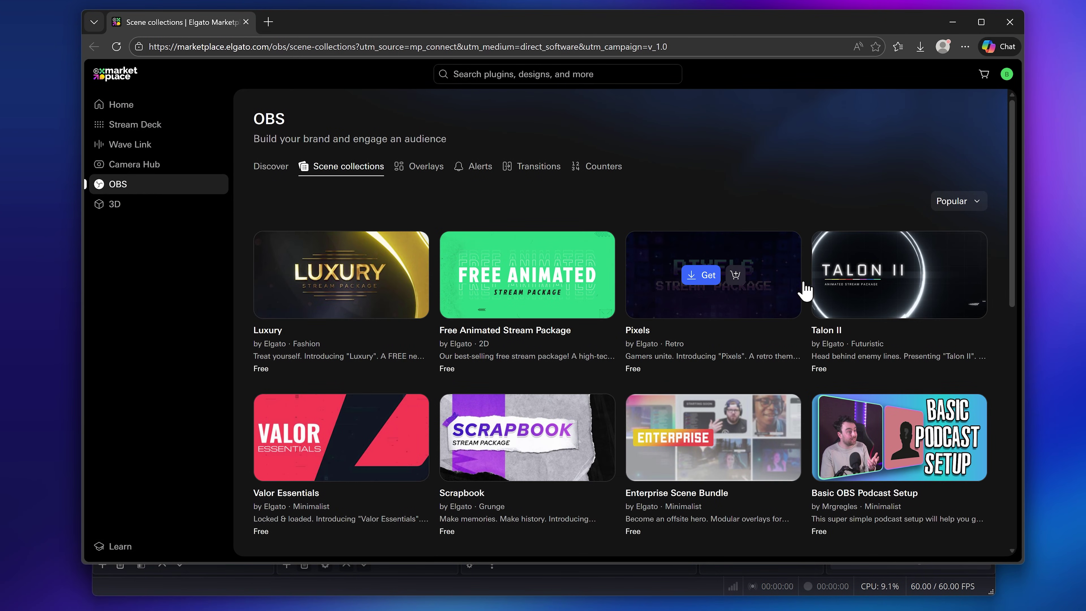
left_click_drag(1013, 159, 1000, 252)
scroll(1001, 252, "up", 5)
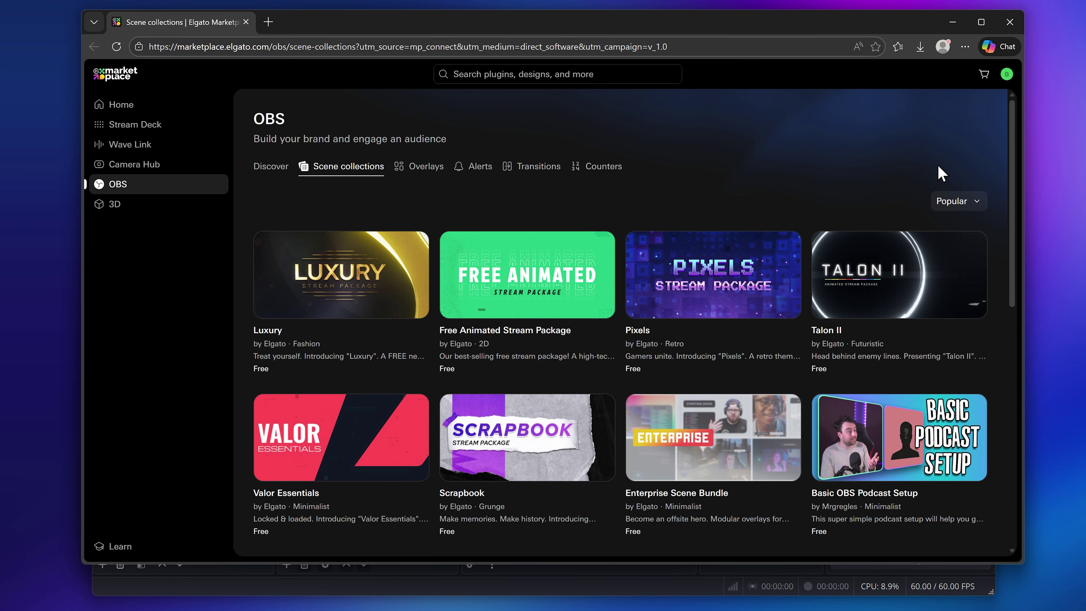
left_click(594, 249)
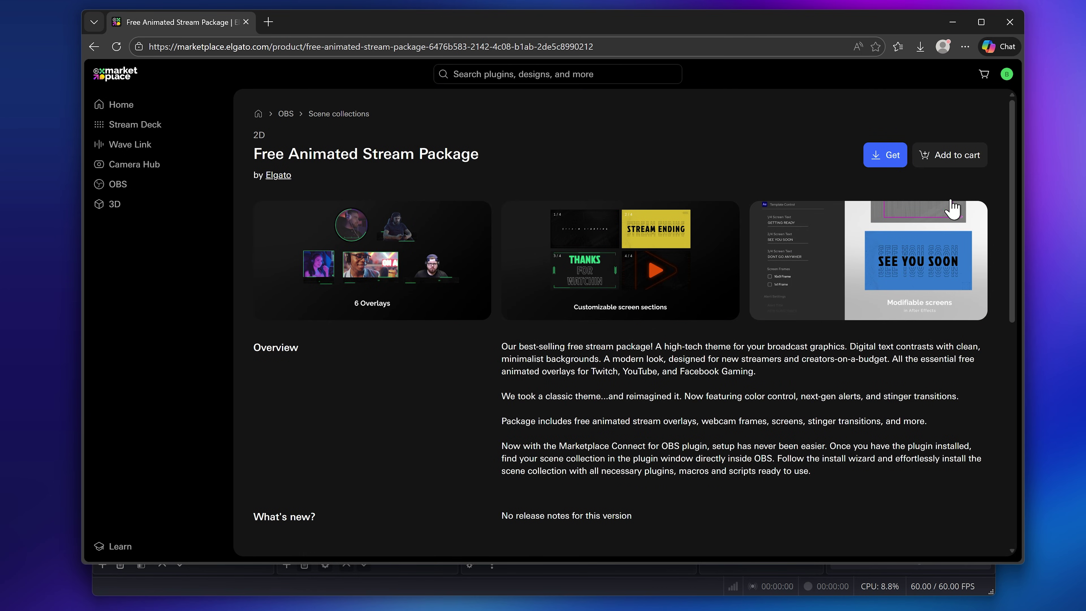
left_click(889, 158)
left_click(898, 157)
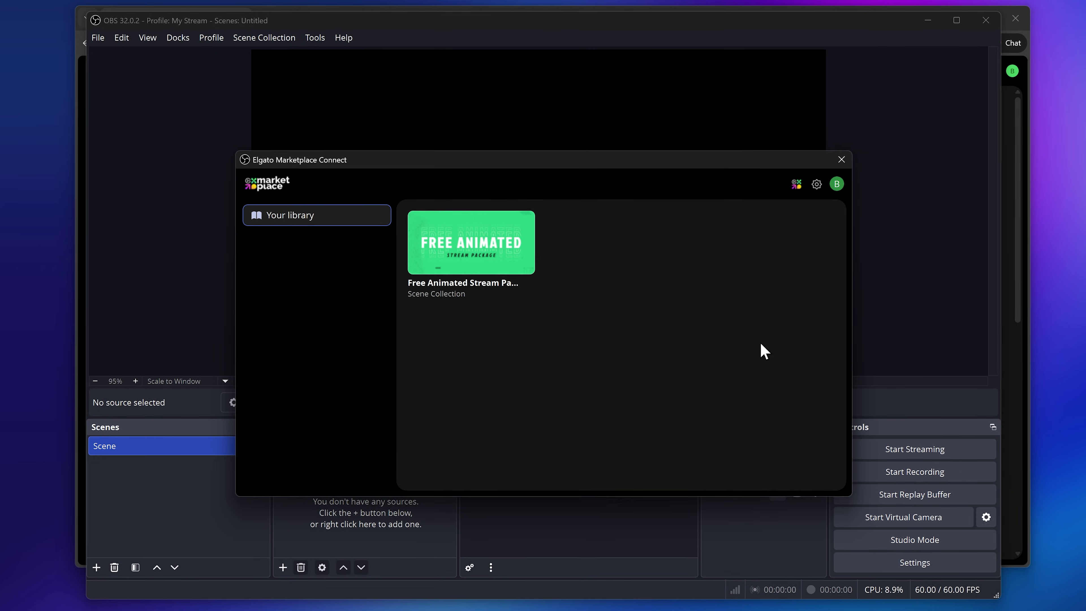
mouse_move(502, 250)
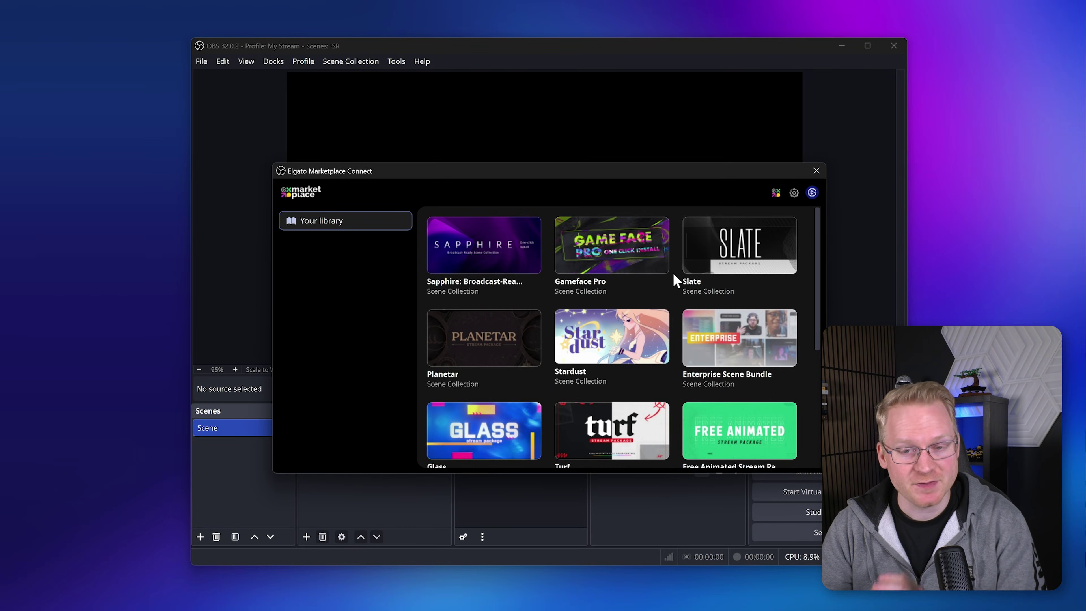
Step: Start installing Gameface Pro and review its list of required plugins
mouse_move(646, 263)
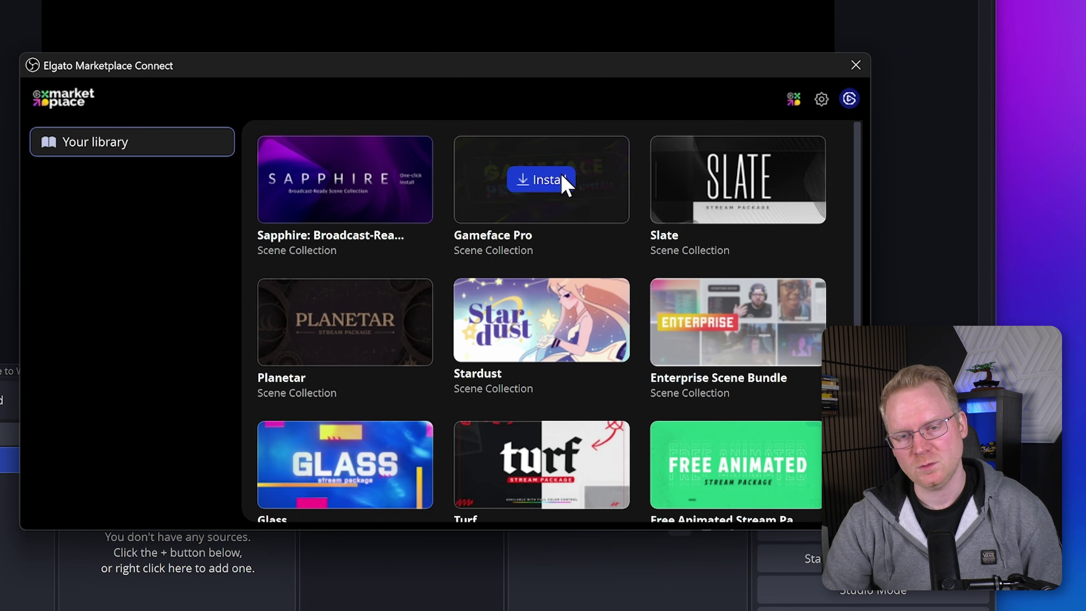
left_click(561, 174)
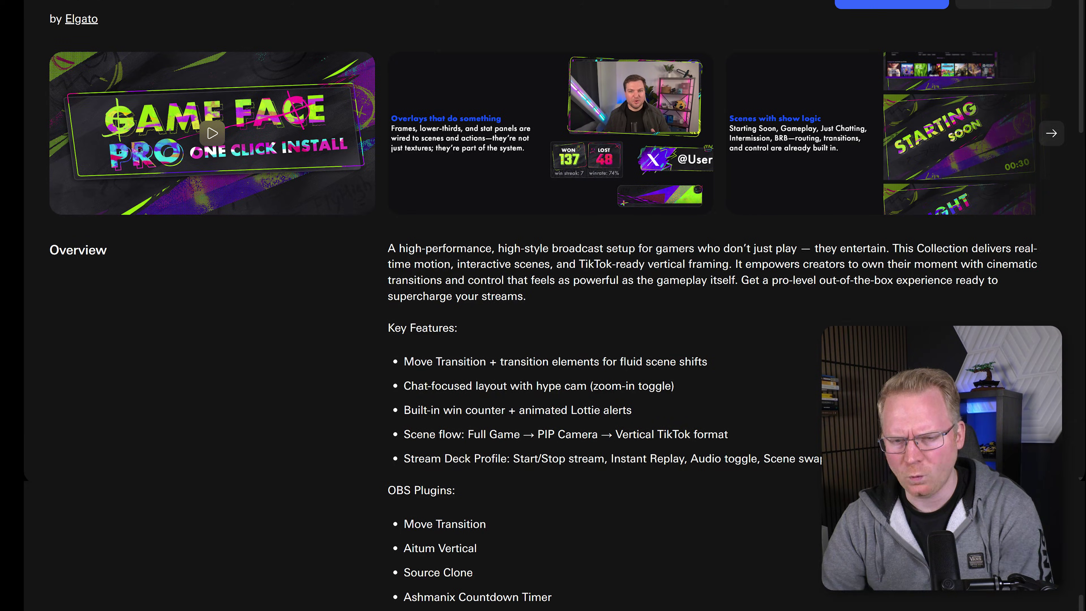
scroll(543, 300, "down", 5)
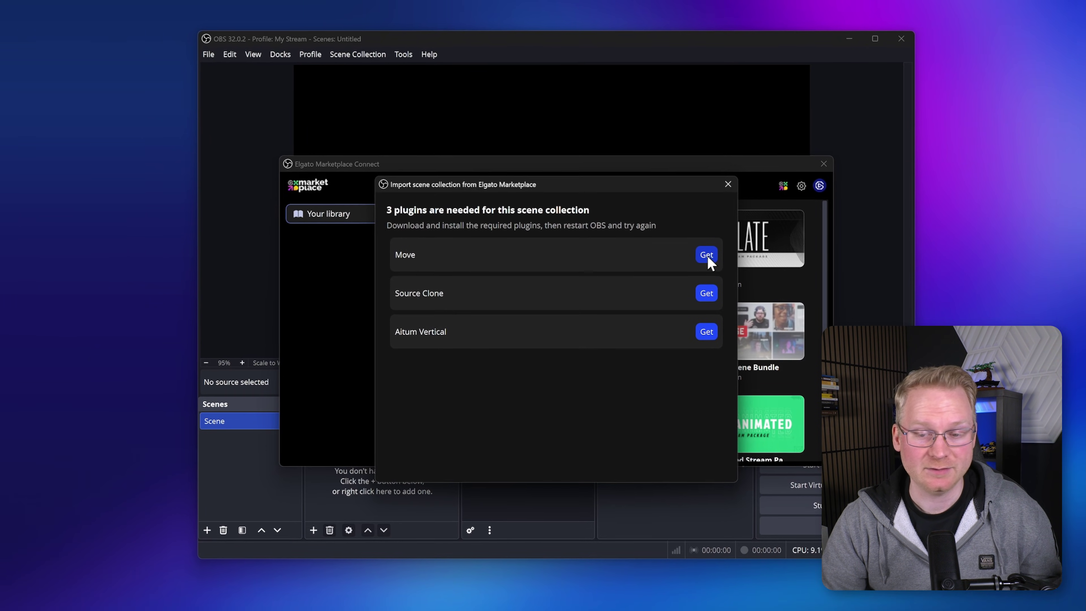
Step: Download move-transition-3.2.0-windows-installer.zip for the Move plugin from the OBS Forums
left_click(706, 255)
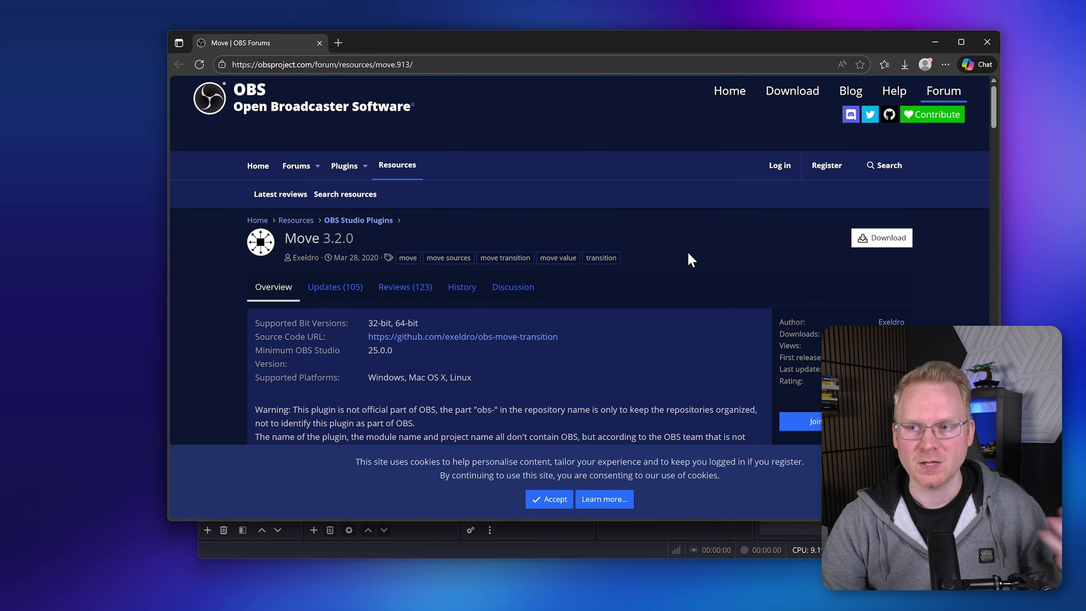
left_click(866, 239)
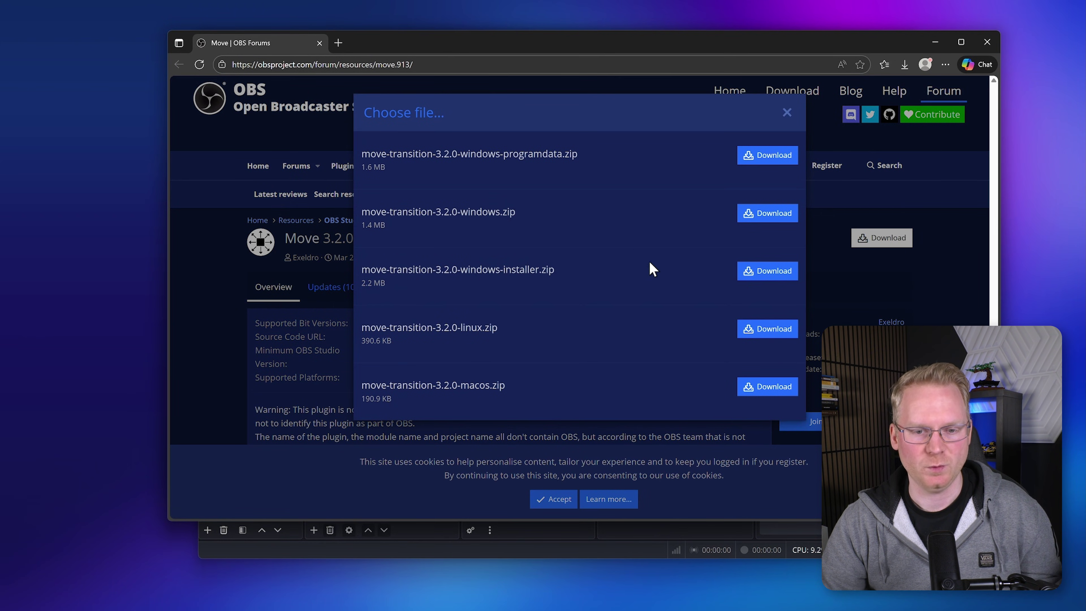
left_click(765, 271)
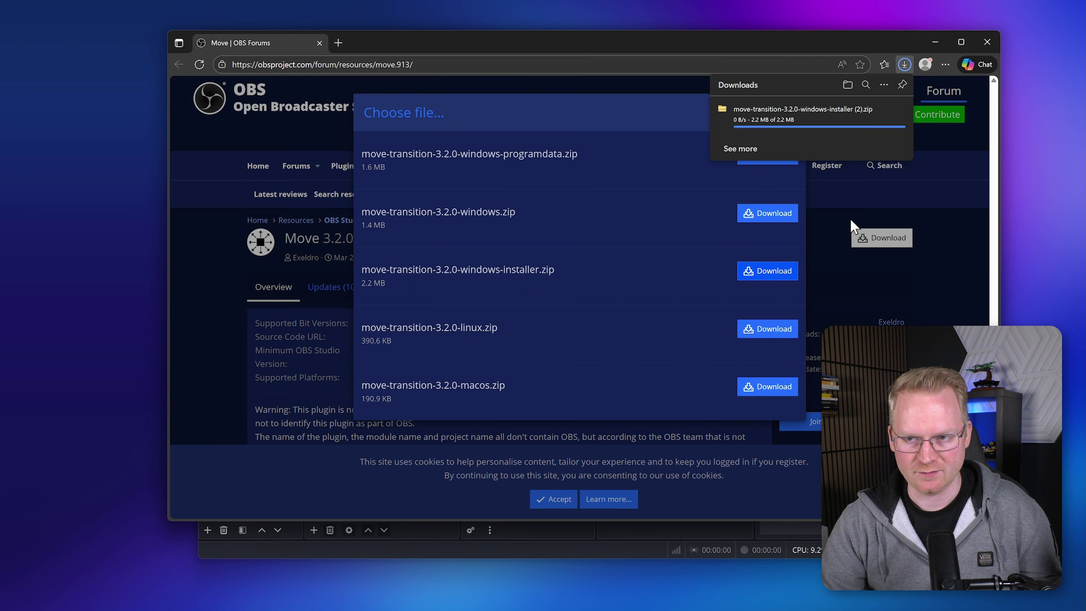
left_click(936, 228)
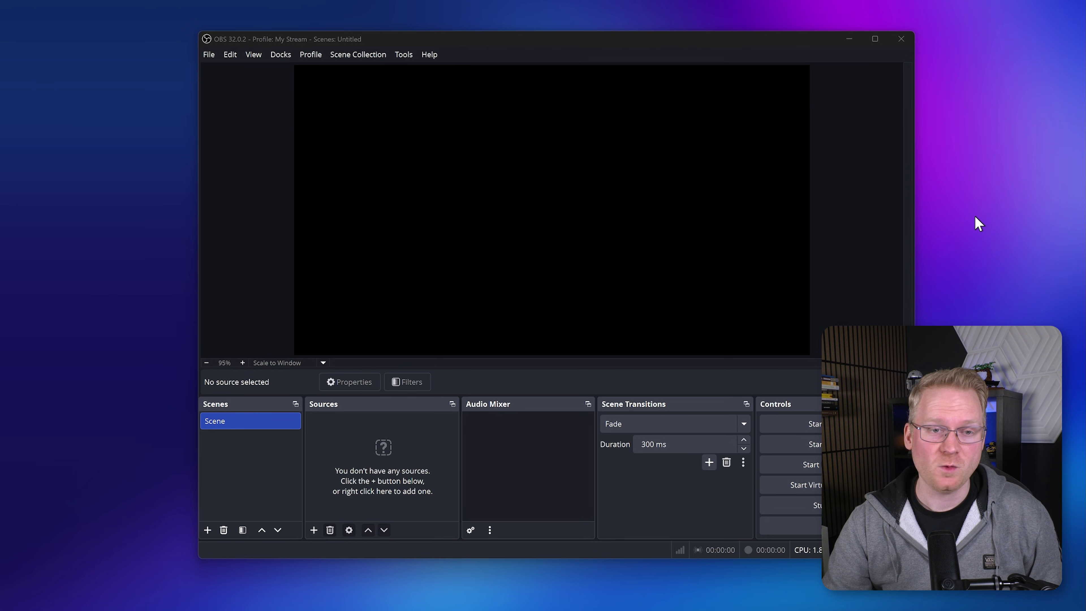
Step: Reopen Elgato Marketplace Connect from Tools and start the Gameface Pro install
left_click(403, 54)
left_click(450, 105)
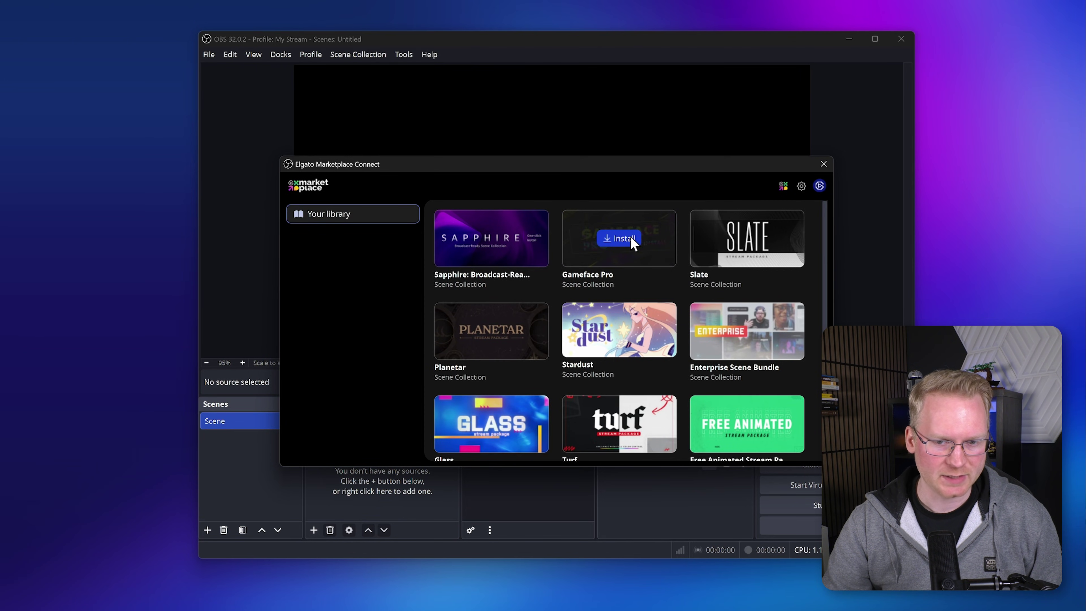
left_click(630, 238)
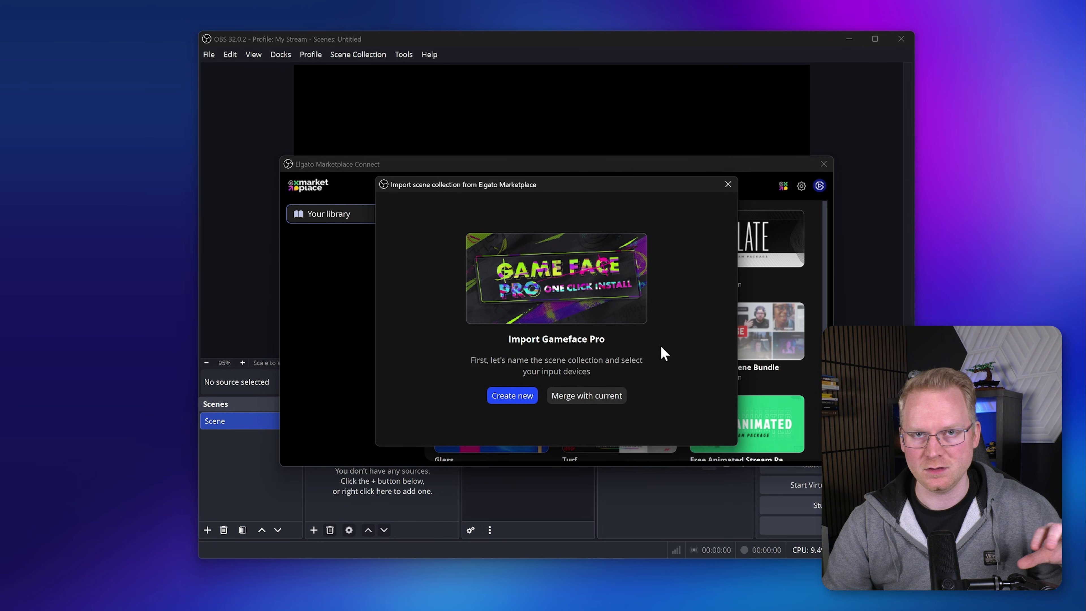
Step: Deselect the Be Right Back_Vert, Gameplay Vert and Just Chatting 1_Vert scenes from the import
left_click(602, 390)
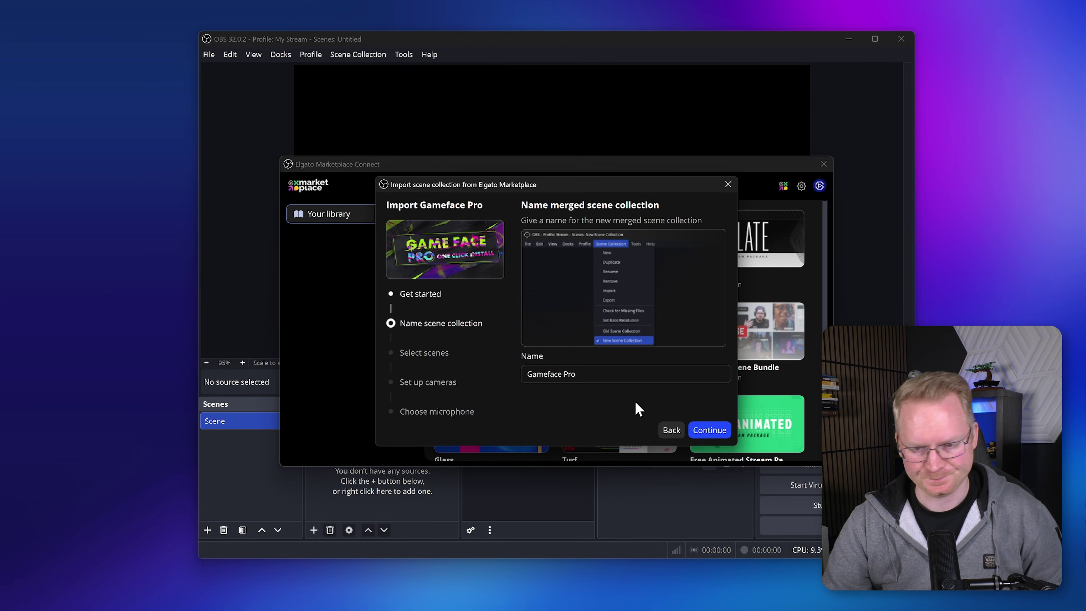
left_click(705, 430)
left_click(549, 248)
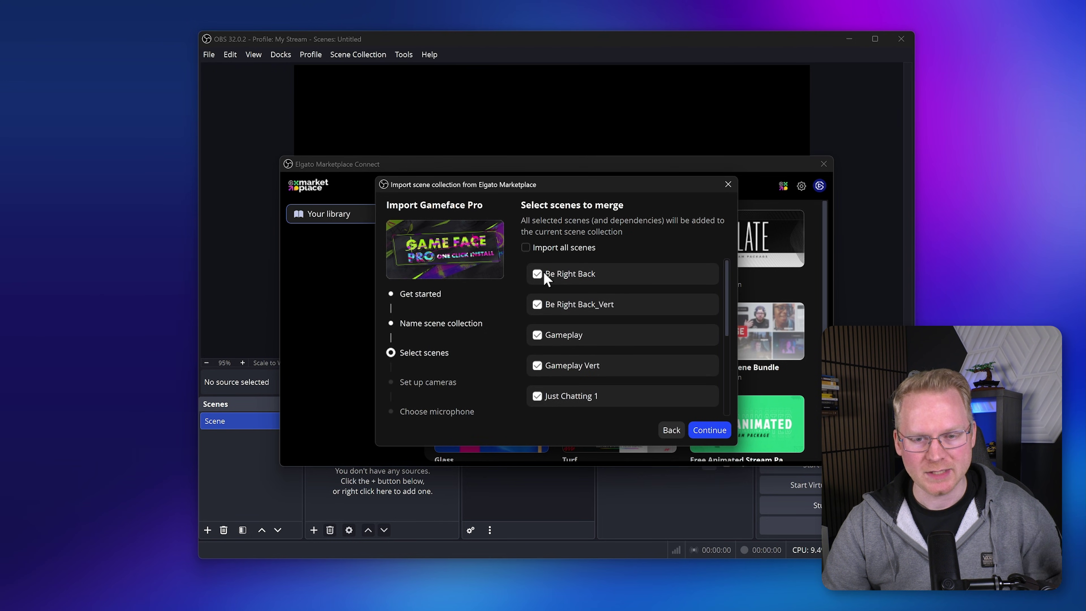
left_click(537, 305)
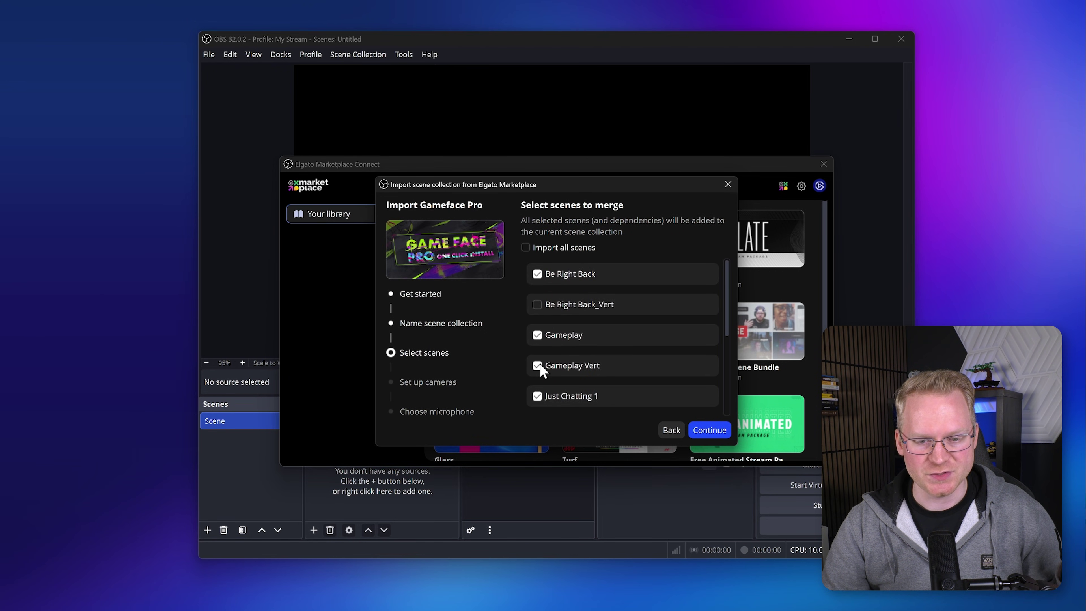
left_click(590, 364)
scroll(658, 340, "down", 2)
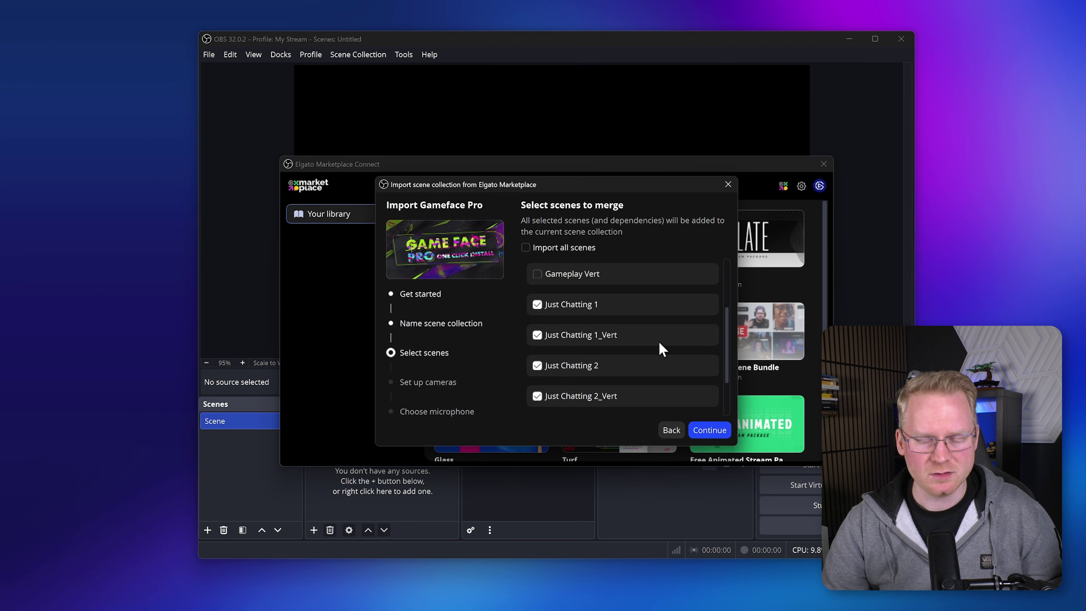
left_click(537, 335)
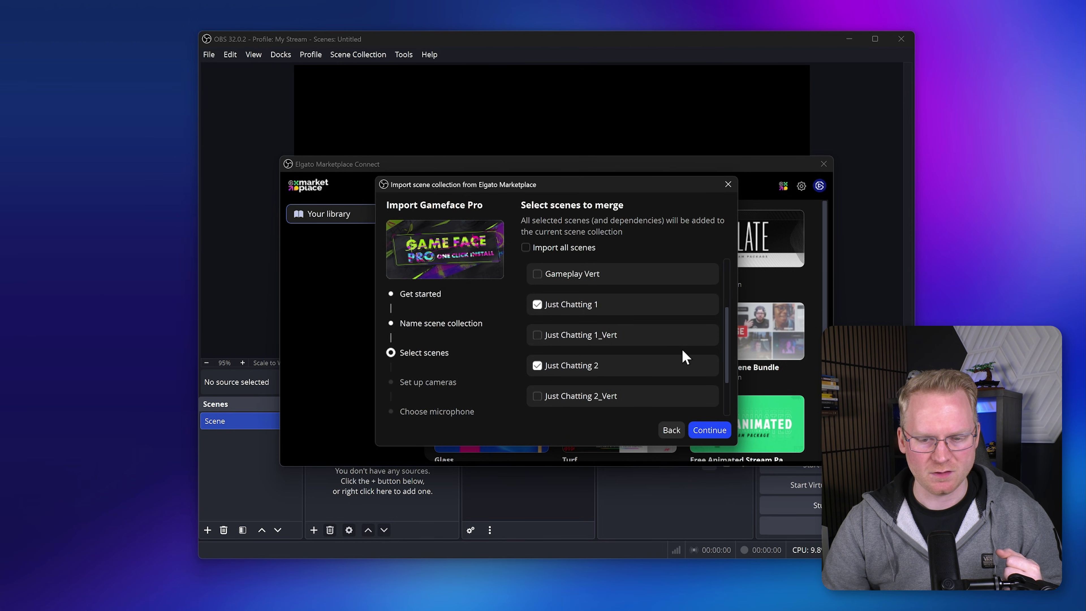
scroll(684, 357, "up", 2)
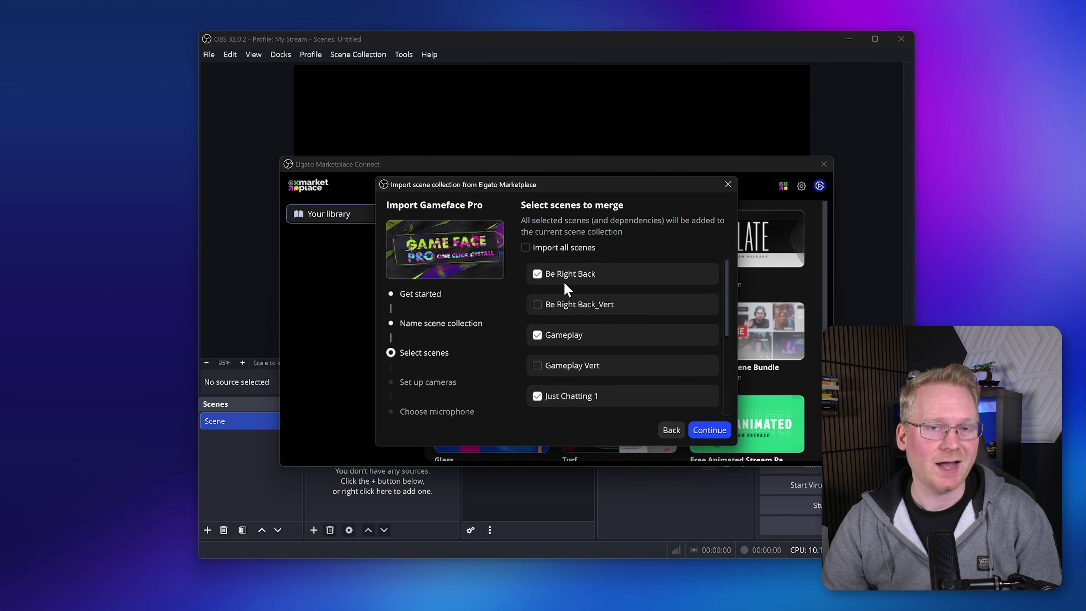
Step: Switch to creating a new collection and rename it from Gameface Pro toward Gameface Custom
left_click(670, 432)
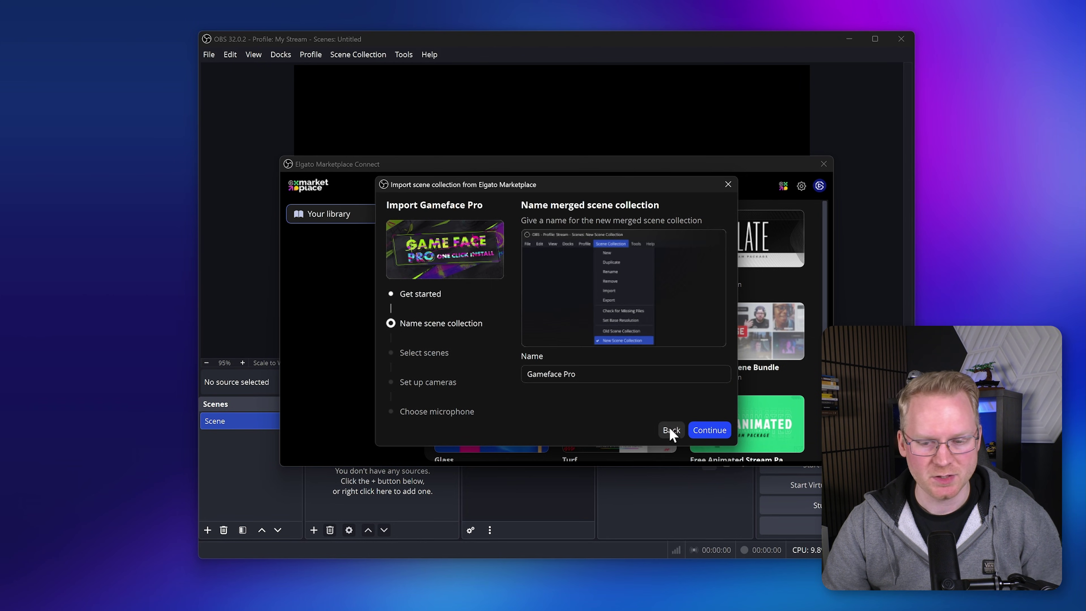
left_click(671, 432)
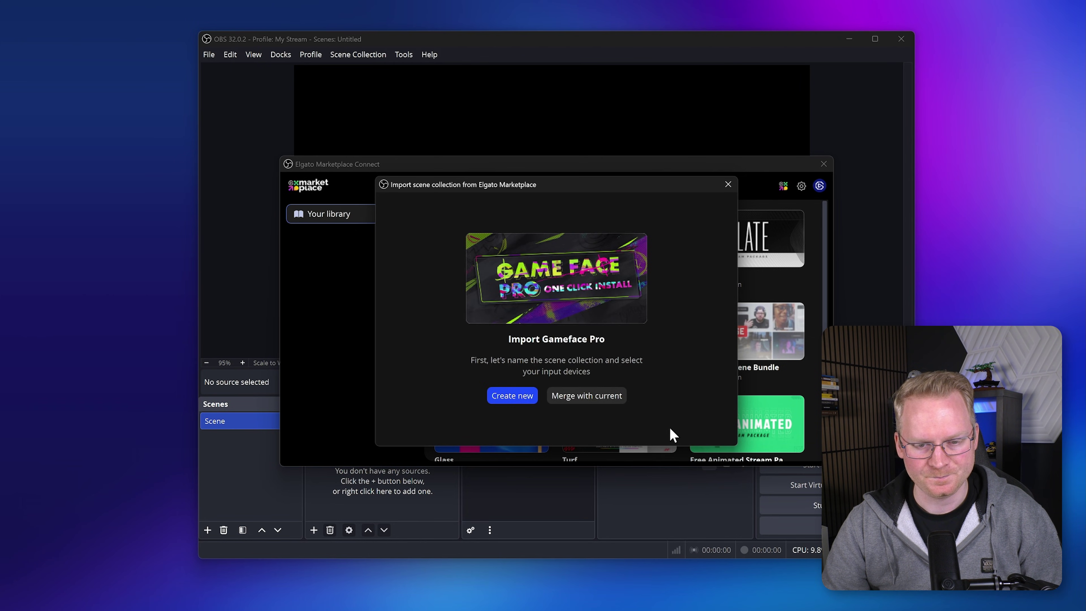
left_click(512, 396)
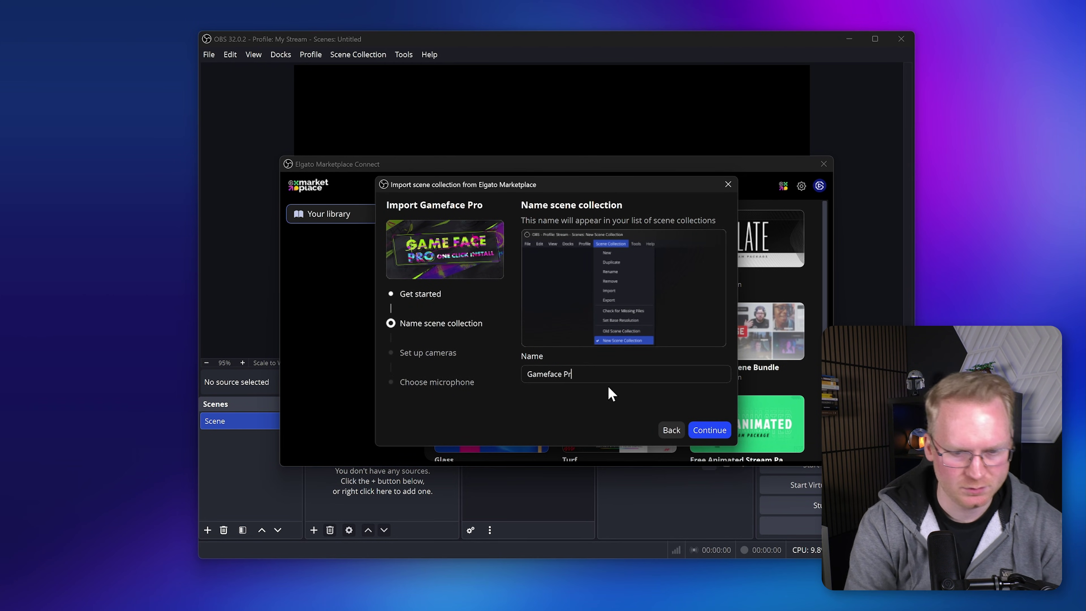
key("BackSpace")
key("BackSpace")
key("BackSpace")
type("Custom")
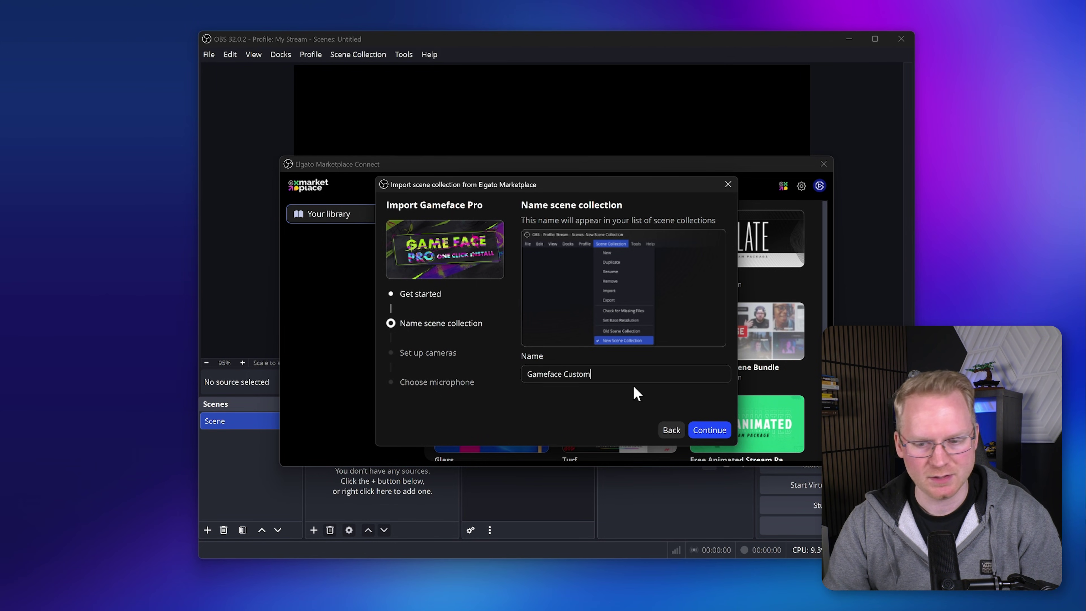
Step: Confirm the name Gameface Custom, set Video Capture Device to None and Webcam to Elgato Facecam 4K
left_click(713, 430)
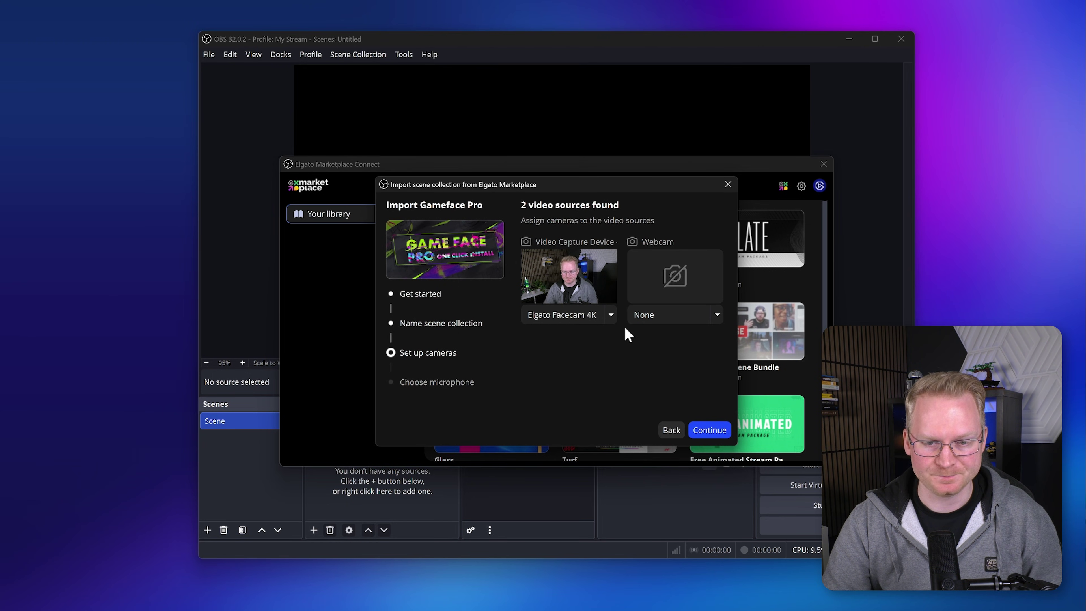
left_click(600, 315)
left_click(599, 335)
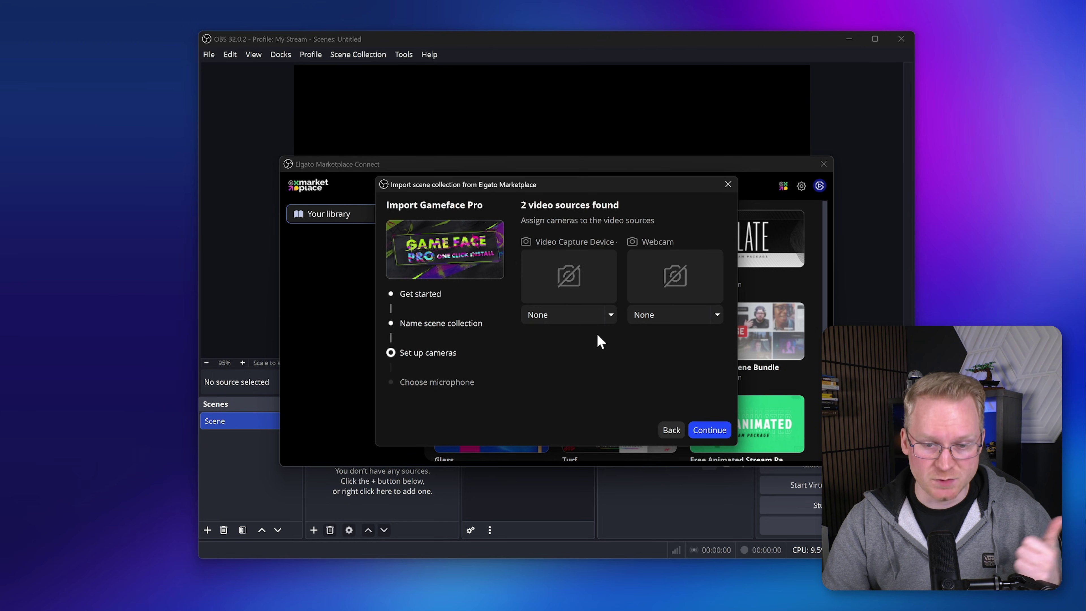
left_click(663, 315)
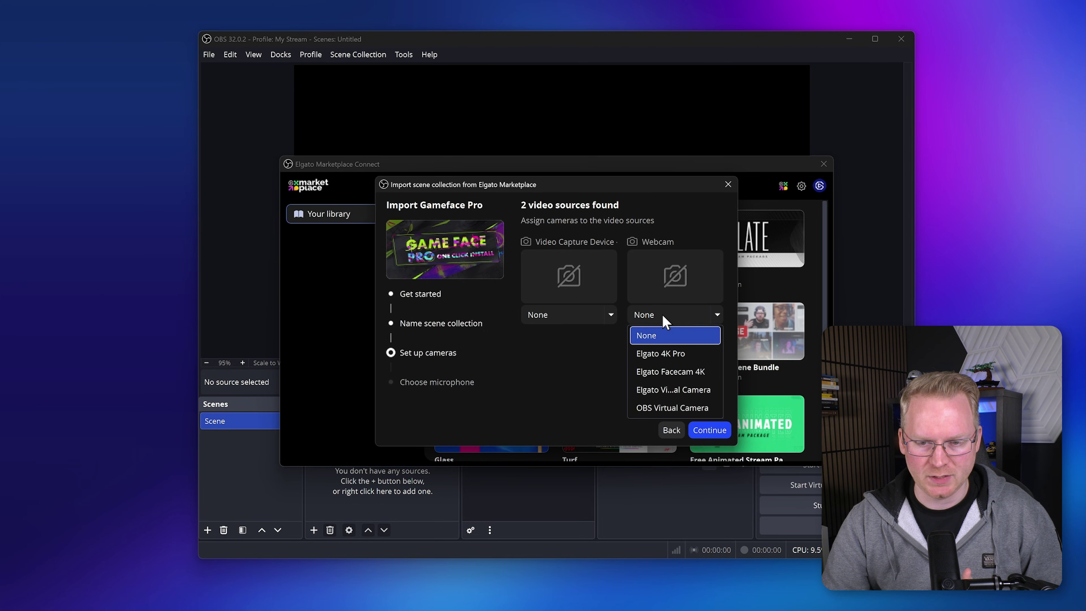
left_click(678, 372)
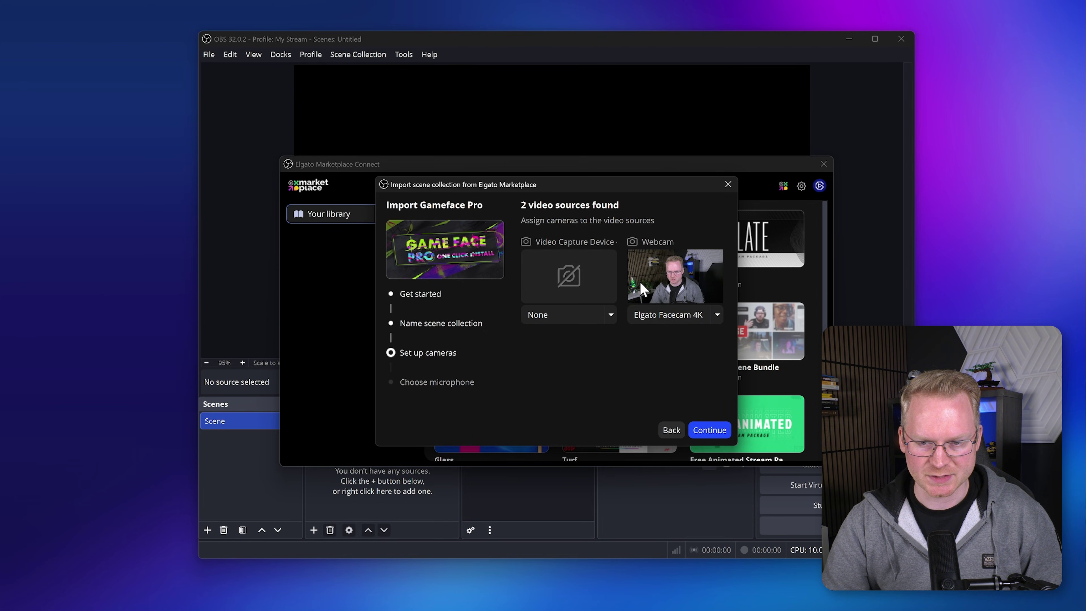
Step: Keep Mic In (Elgato Wave:XLR) as the microphone and import the Gameface Custom collection
left_click(711, 430)
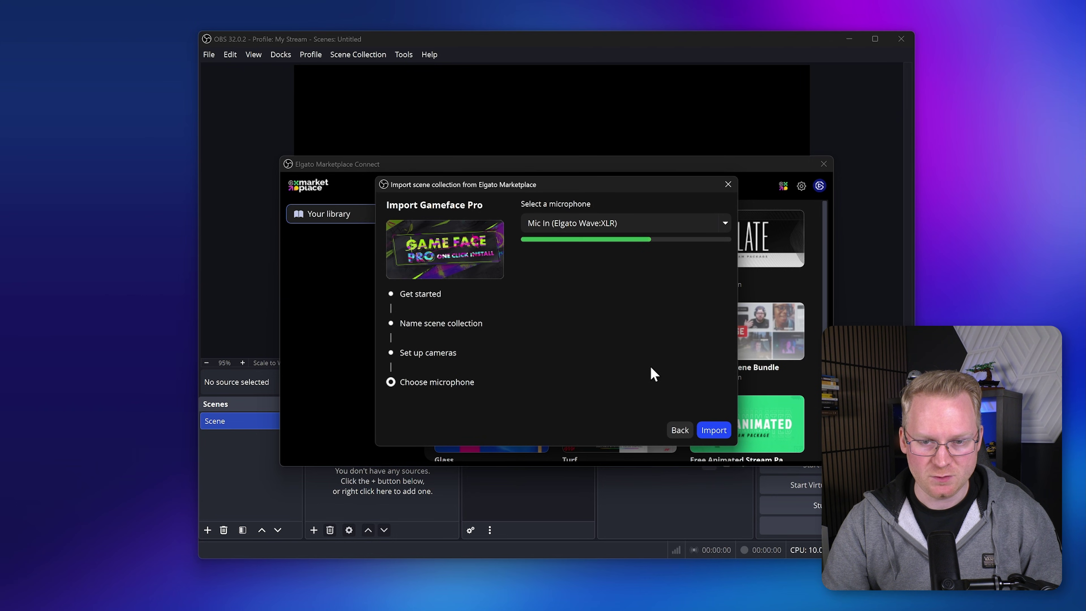
left_click(600, 226)
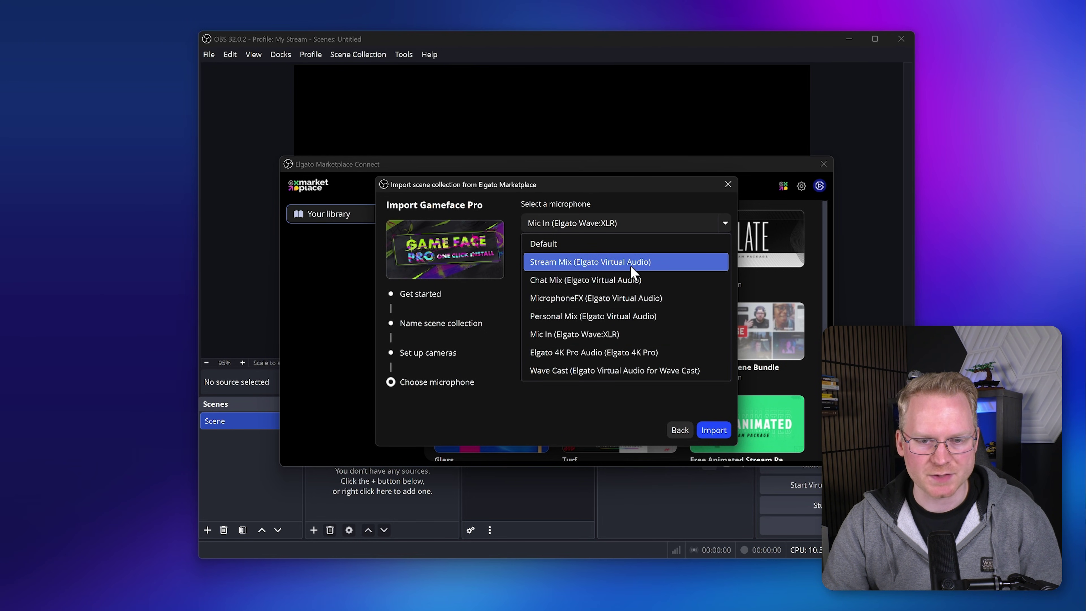
left_click(665, 195)
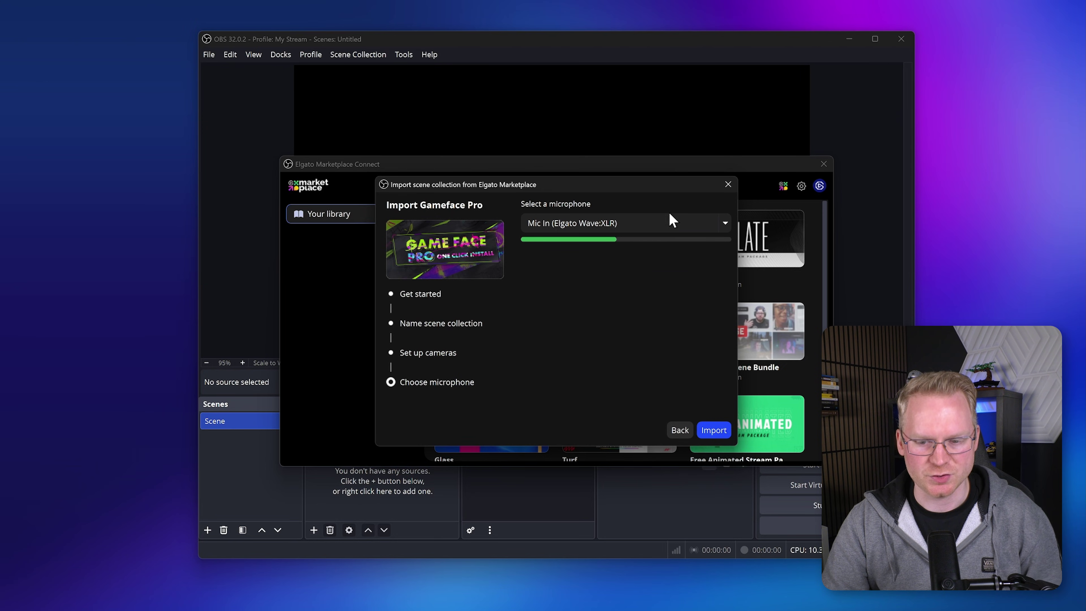
left_click(712, 431)
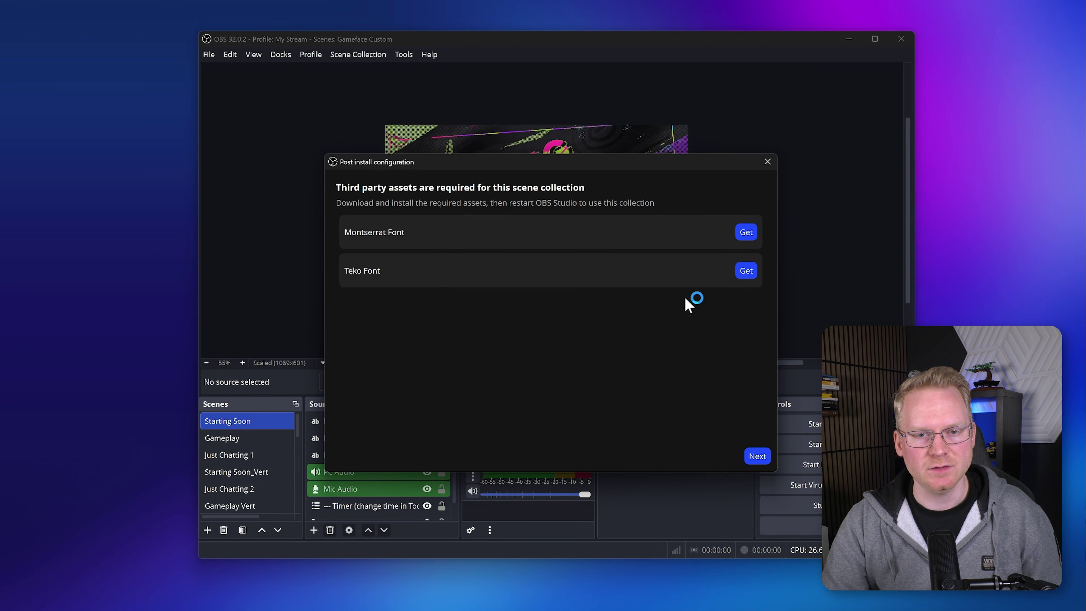
Step: Move the fonts dialog aside and open the Montserrat font download page
mouse_move(664, 165)
left_mouse_down()
mouse_move(679, 344)
mouse_move(654, 146)
mouse_move(656, 159)
left_mouse_up()
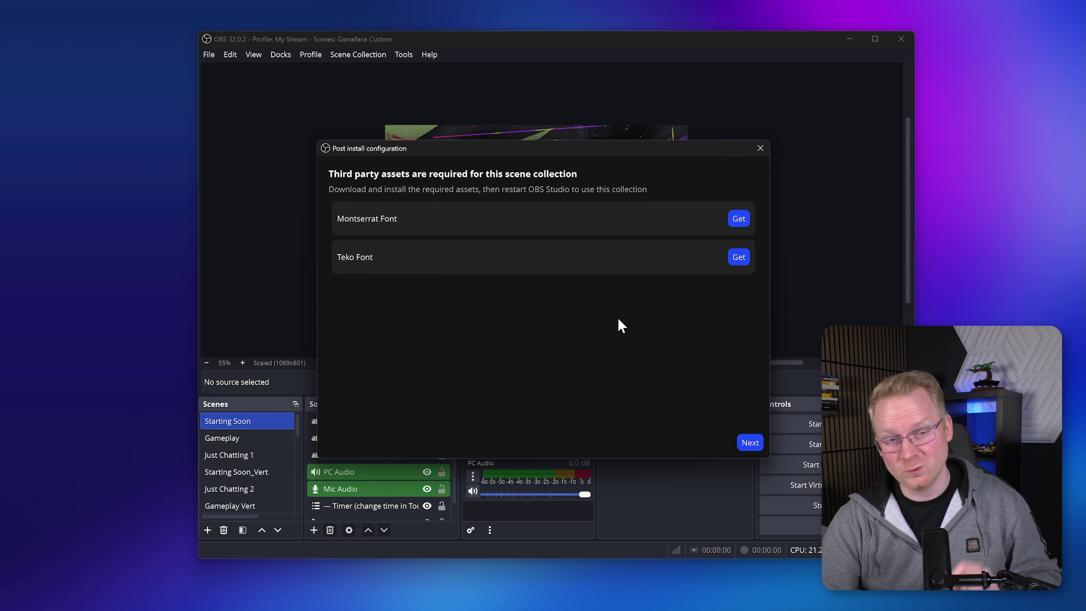
left_click_drag(632, 150, 604, 162)
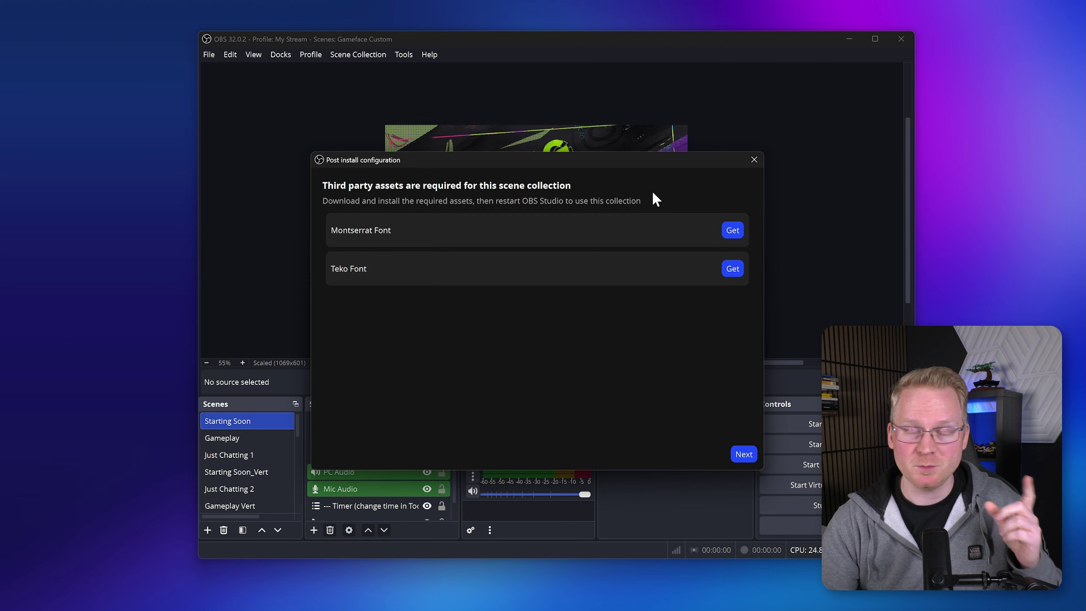
left_click(732, 231)
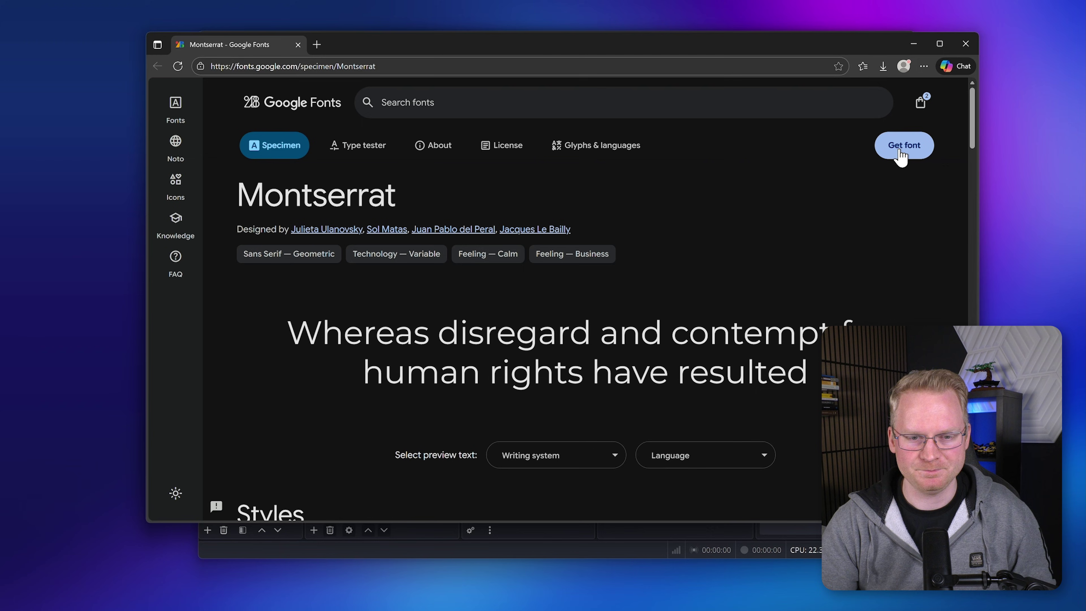
Step: Add Montserrat to the Google Fonts selection and download both the Teko and Montserrat families
left_click(901, 157)
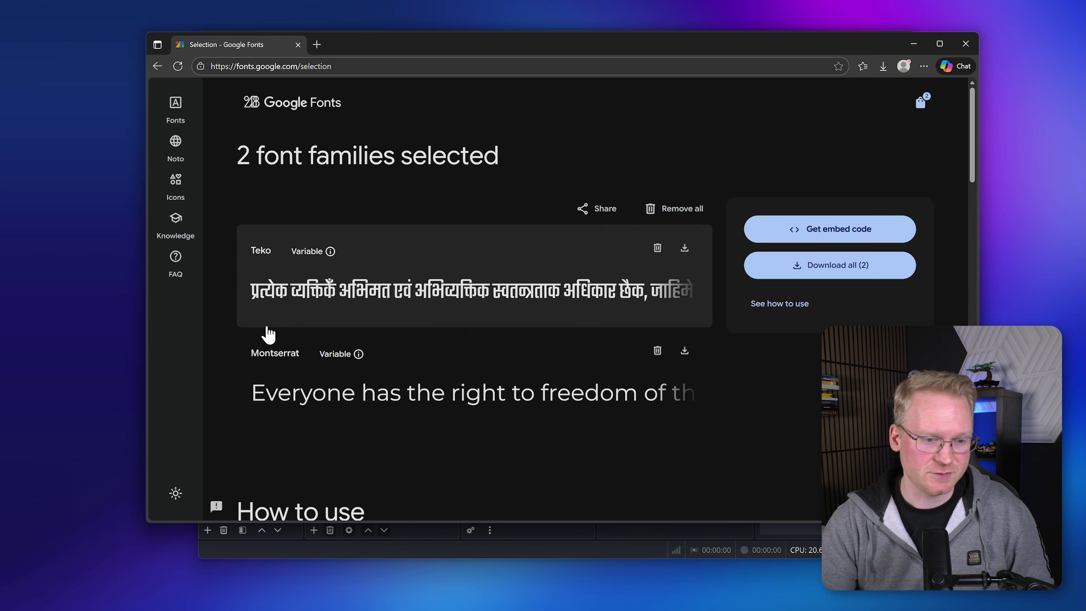
left_click(686, 248)
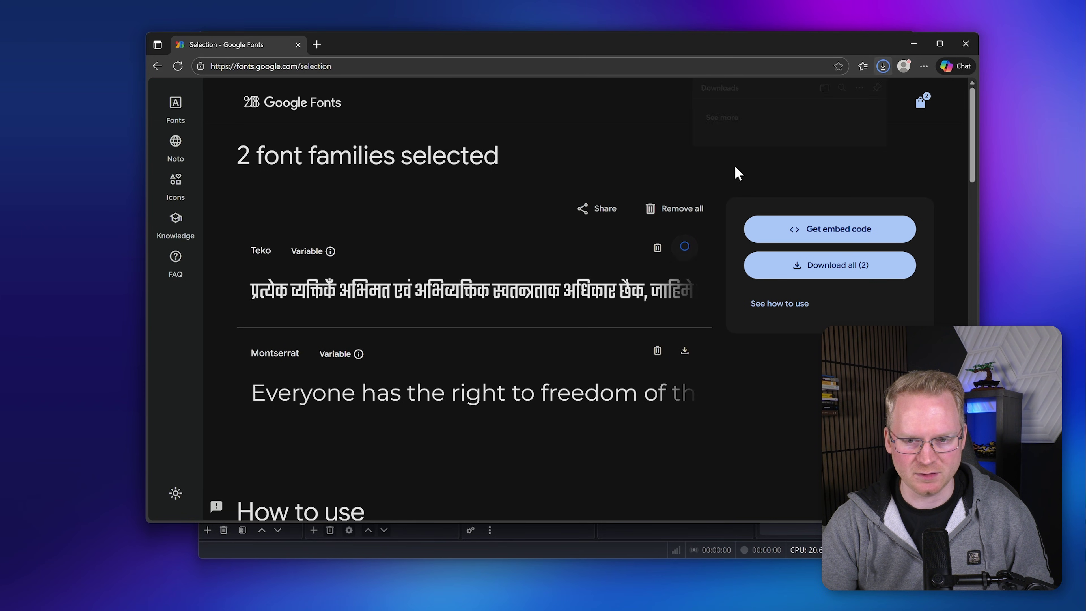
left_click(685, 352)
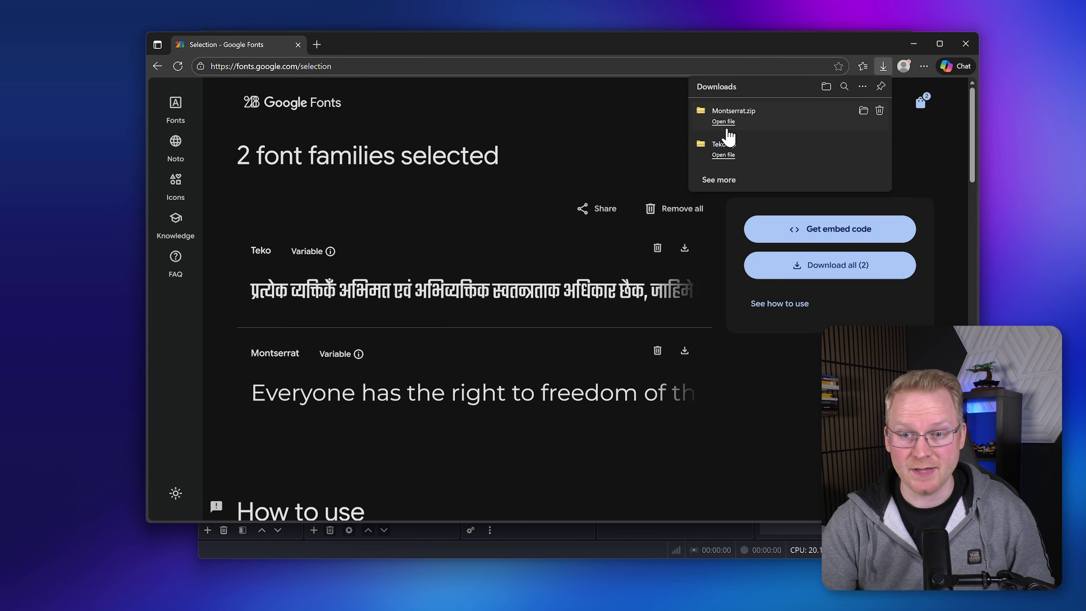
Step: Open Montserrat.zip, select its variable and italic TTF files, then close the archive window
left_click(722, 121)
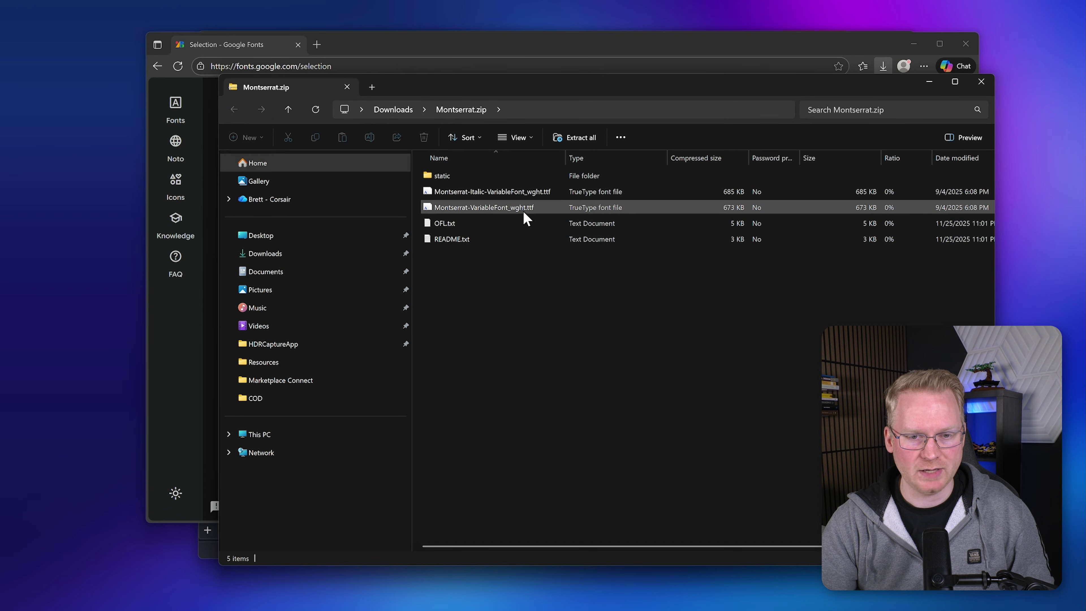
left_click(474, 207)
left_click(442, 194, "ctrl")
left_click_drag(443, 194, 605, 329)
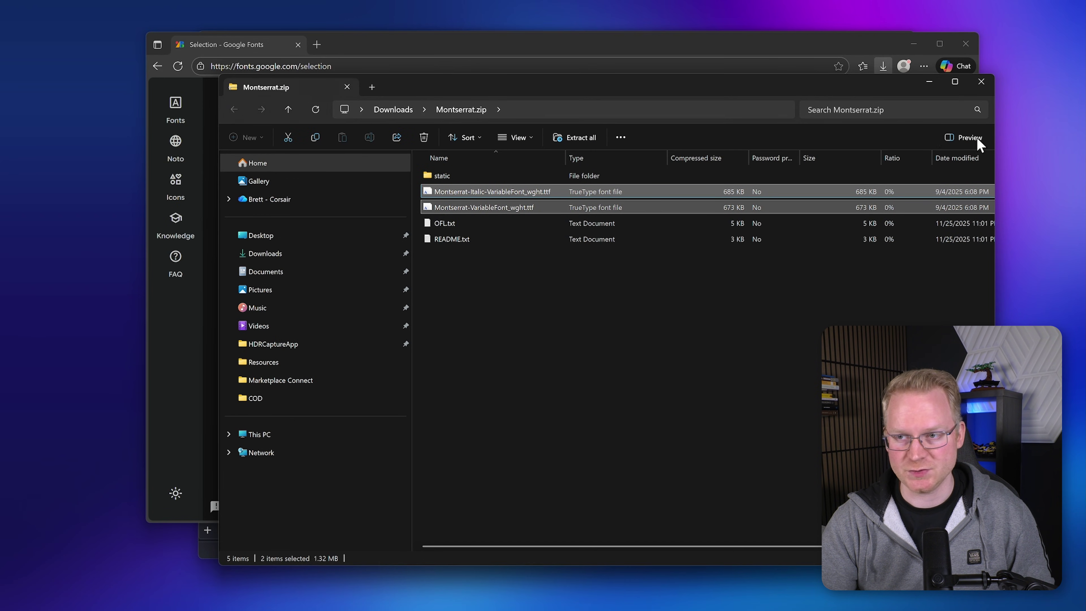
left_click(981, 82)
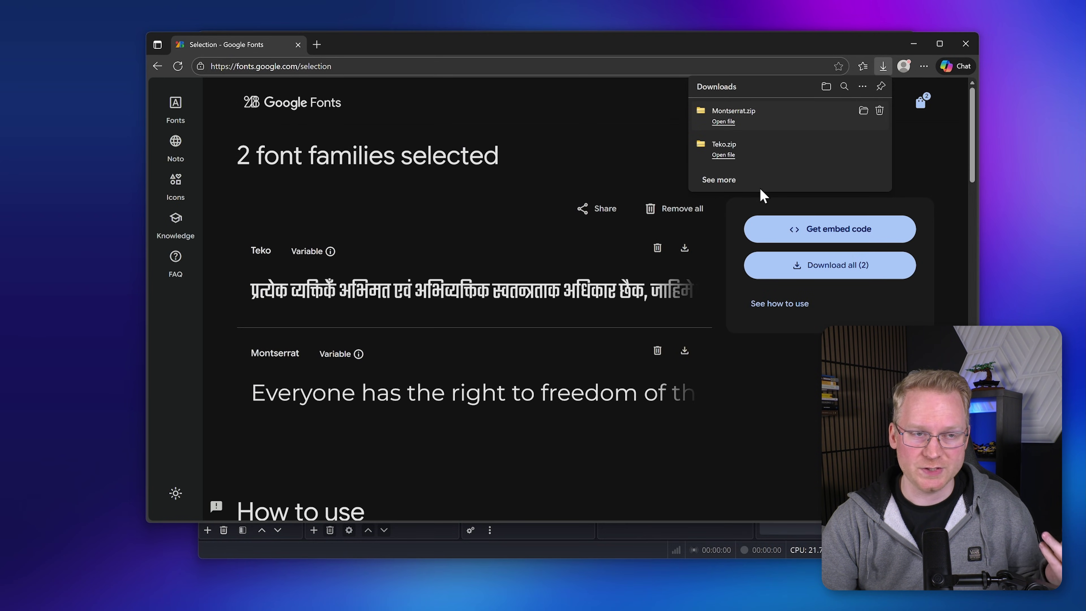
Step: Close the browser and advance post-install configuration to the Stream Deck page, browsing its Actions list
left_click(962, 47)
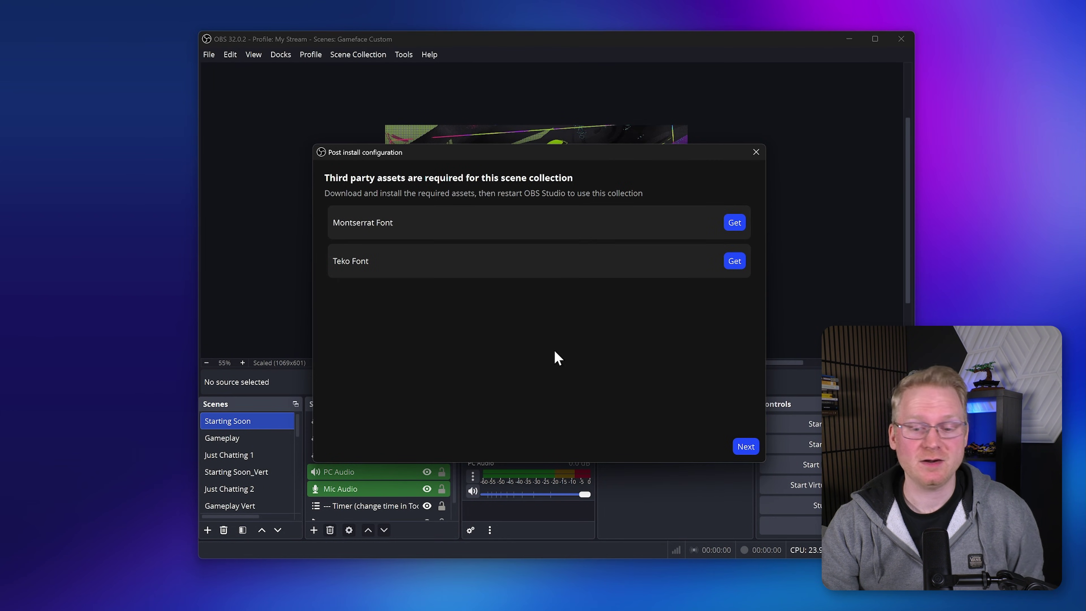
left_click(744, 447)
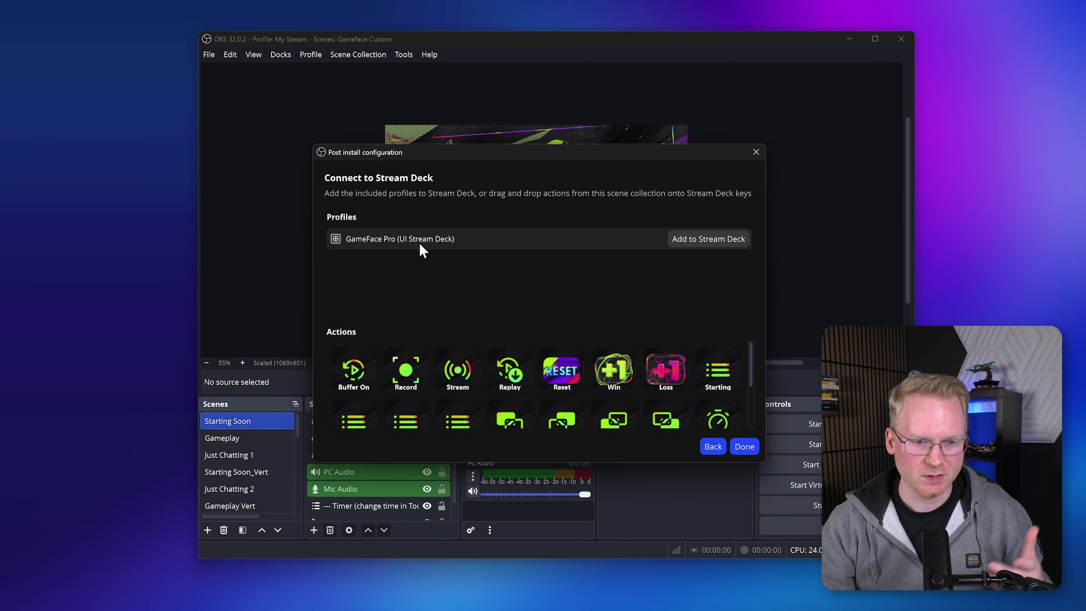
scroll(493, 358, "down", 2)
scroll(497, 369, "up", 2)
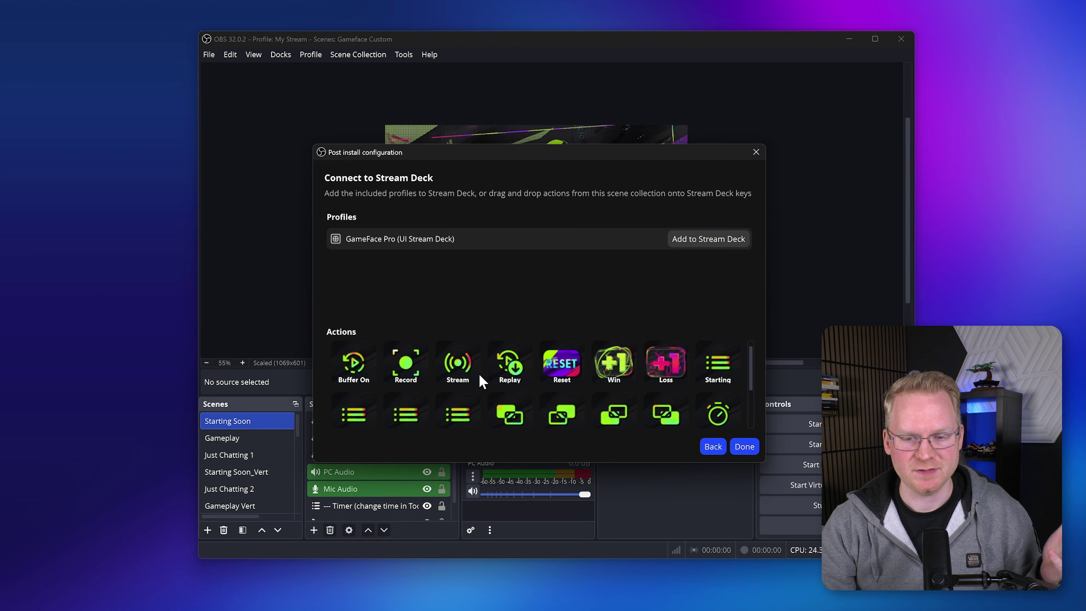
scroll(479, 373, "down", 1)
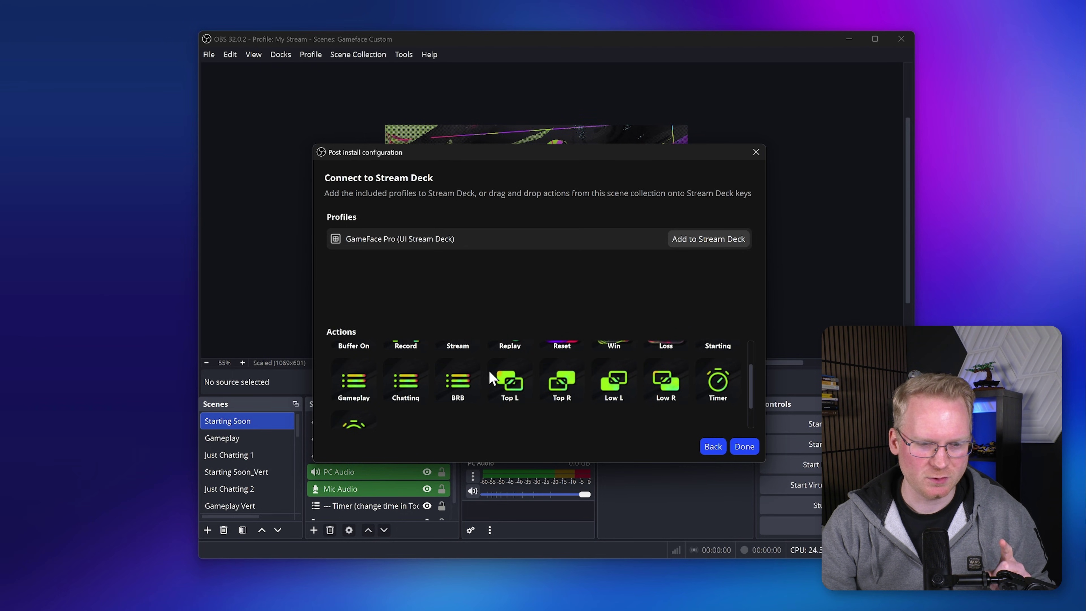
scroll(487, 373, "up", 1)
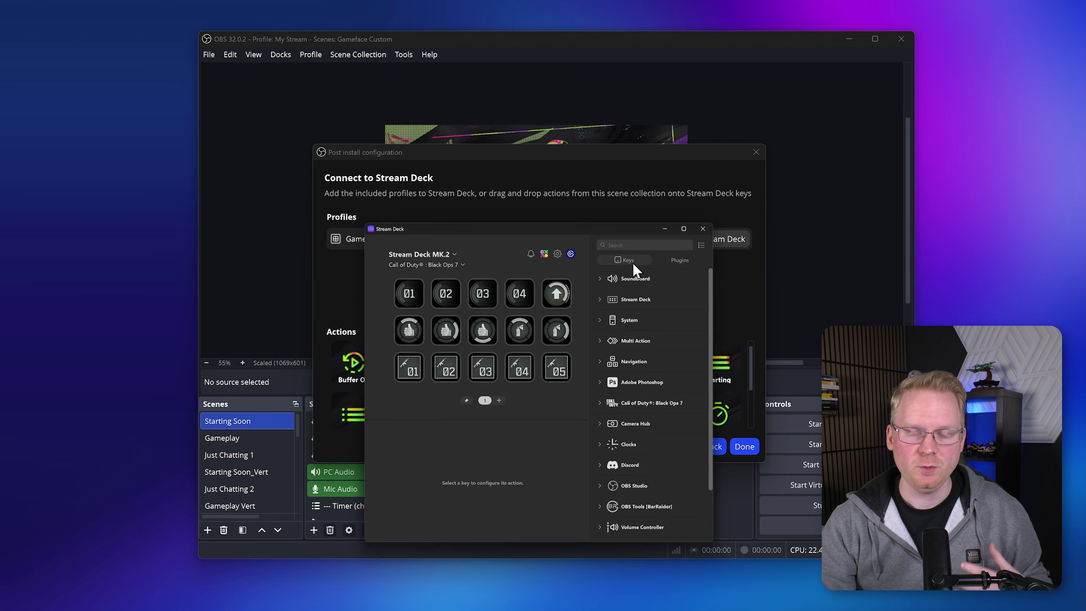
Step: Install the GameFace Pro profile onto Virtual 15 Keys and switch Stream Deck to that device
left_click(577, 295)
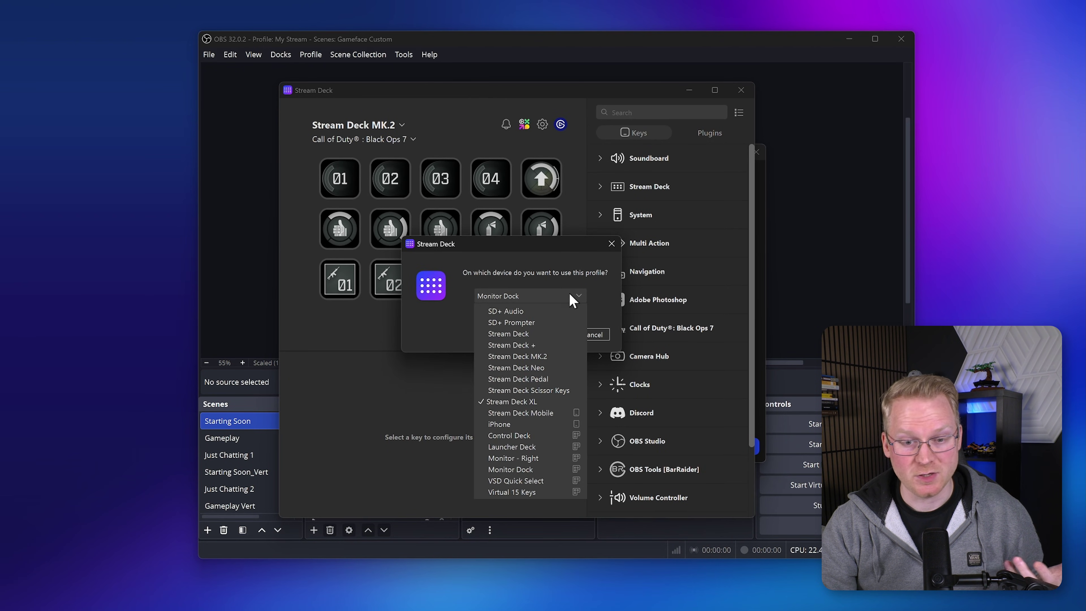
left_click(535, 492)
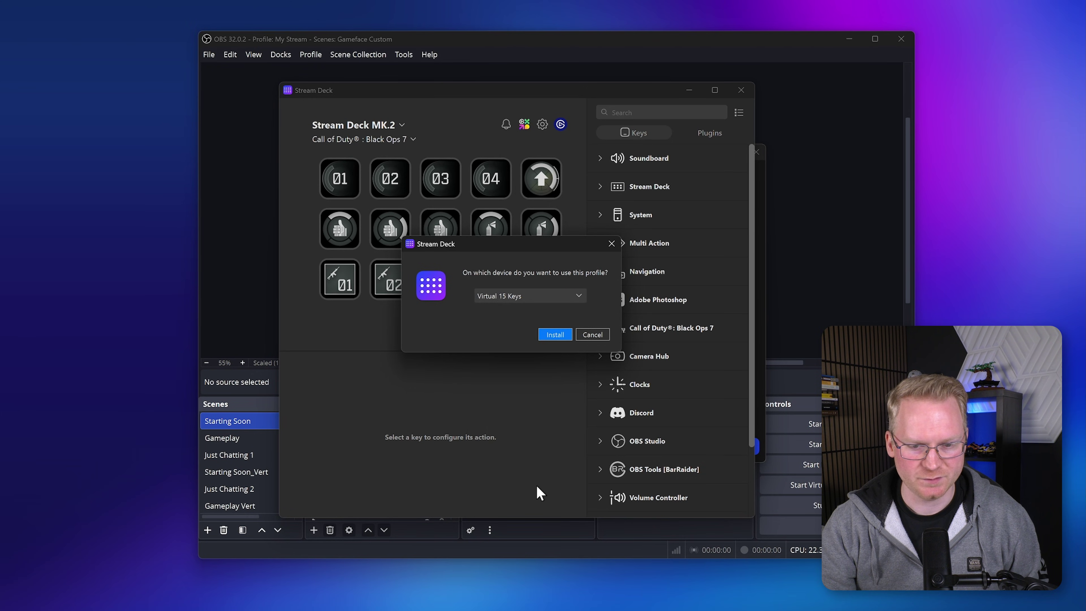
left_click(555, 334)
left_click(401, 126)
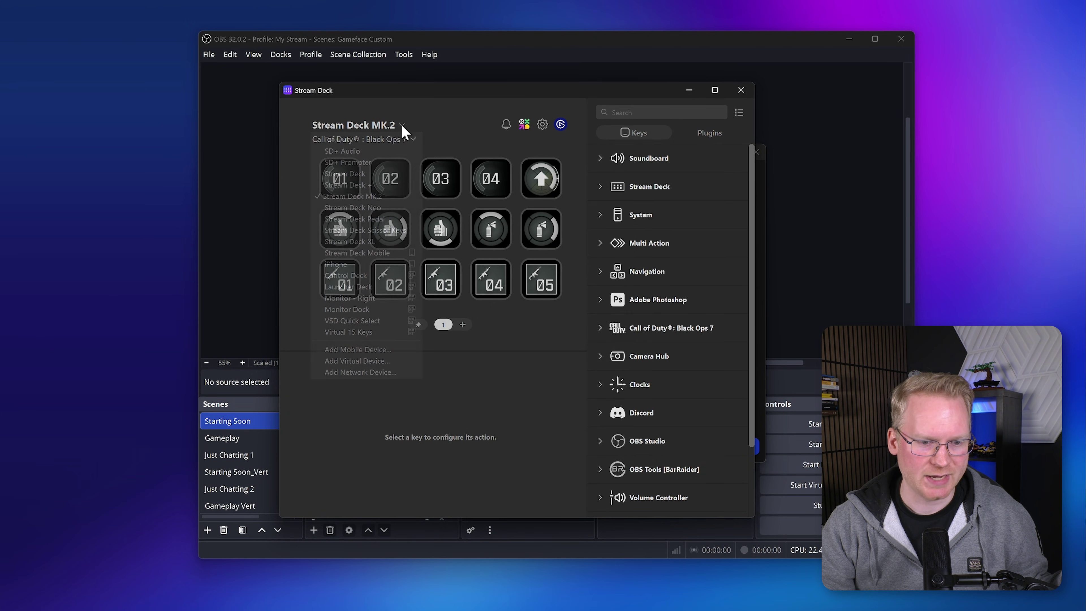
left_click(355, 332)
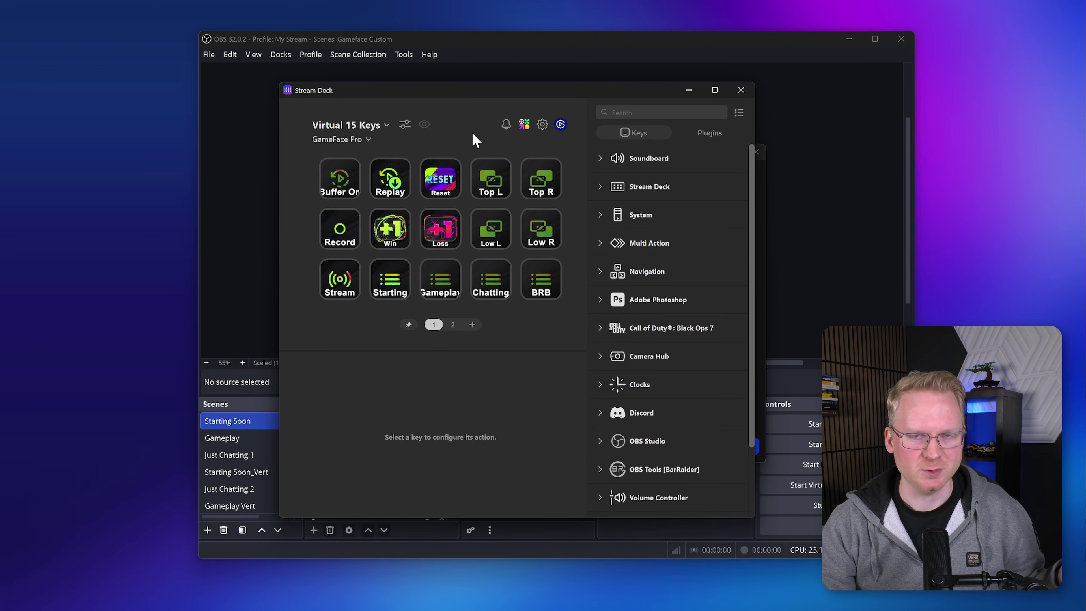
left_click_drag(490, 90, 502, 85)
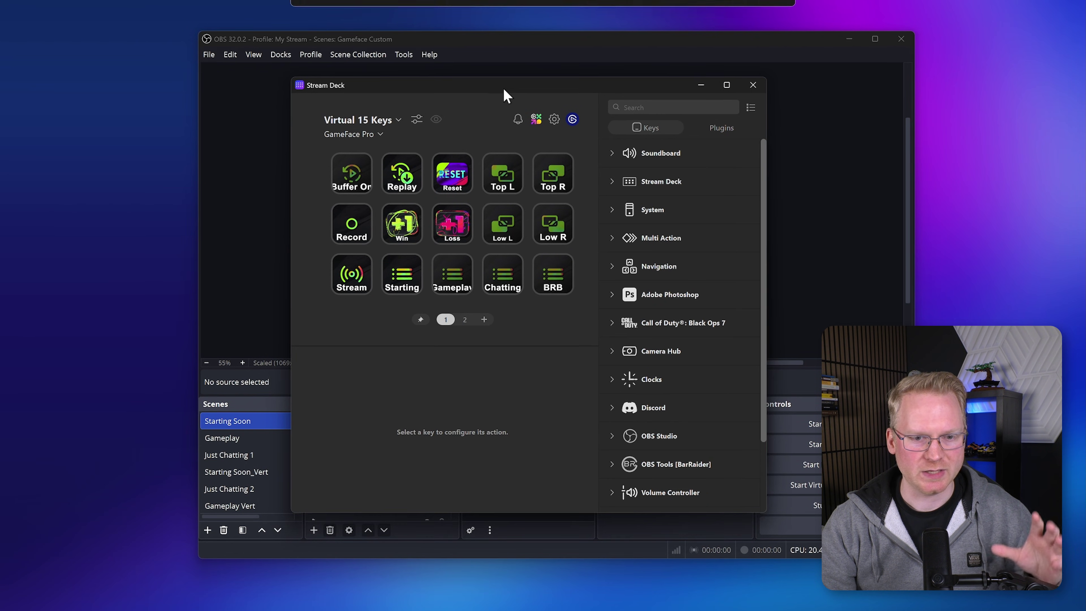
Step: Review the Buffer On, Replay, Reset, Top L, Low R and Low L keys, then show page 2
left_click(359, 182)
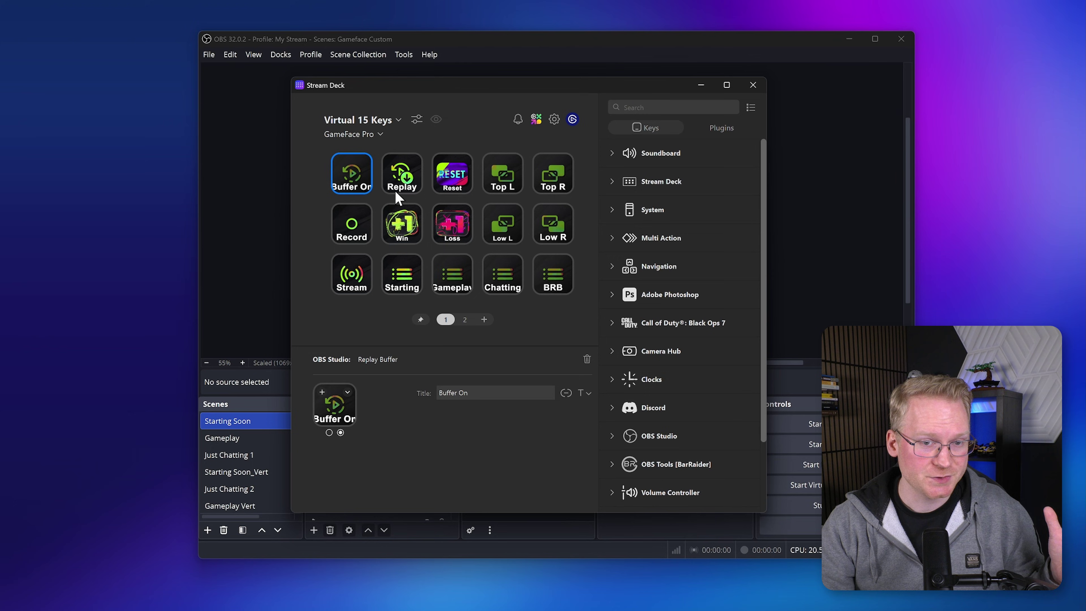
left_click(414, 193)
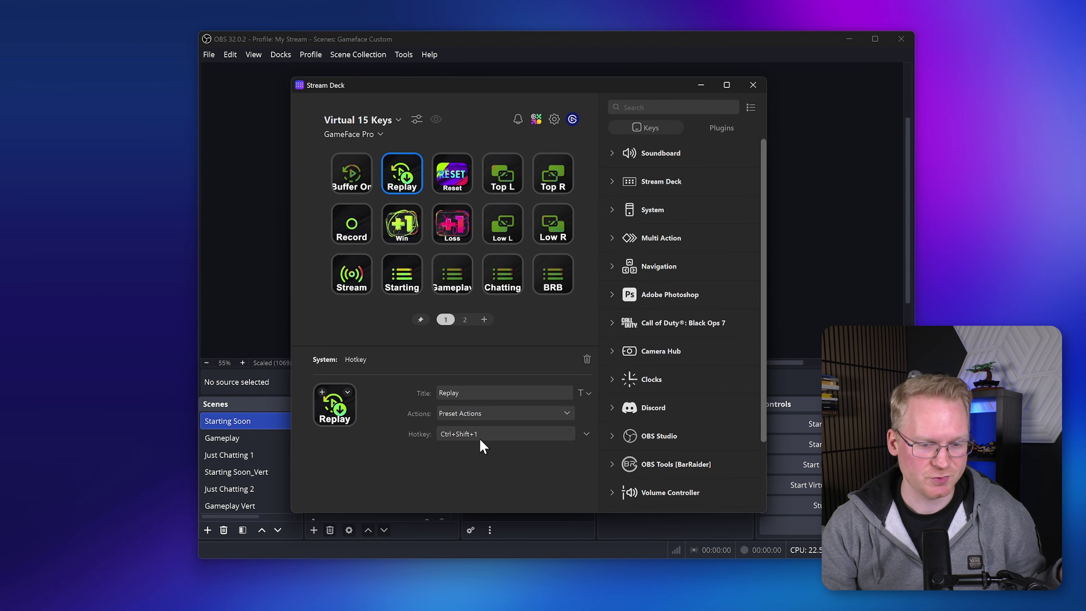
left_click(451, 183)
left_click(499, 178)
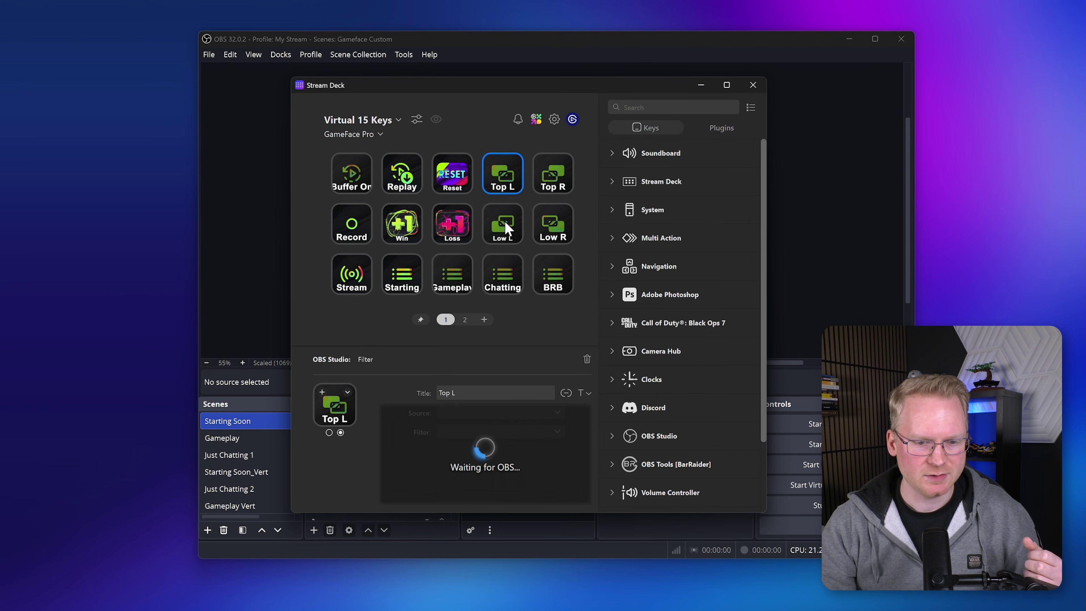
left_click(560, 240)
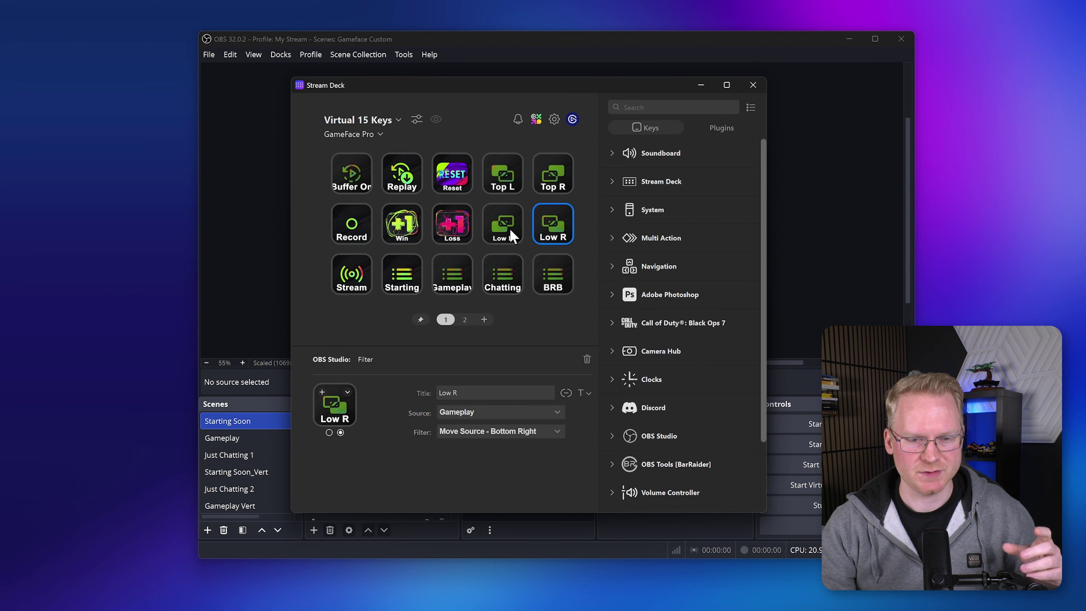
left_click(510, 231)
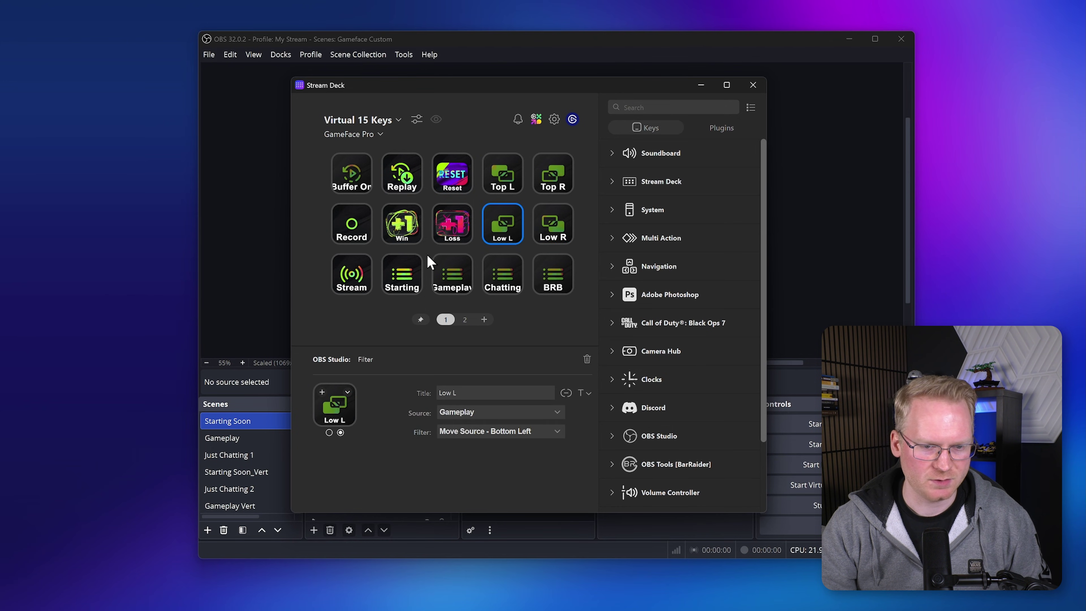
left_click(603, 212)
left_click(465, 319)
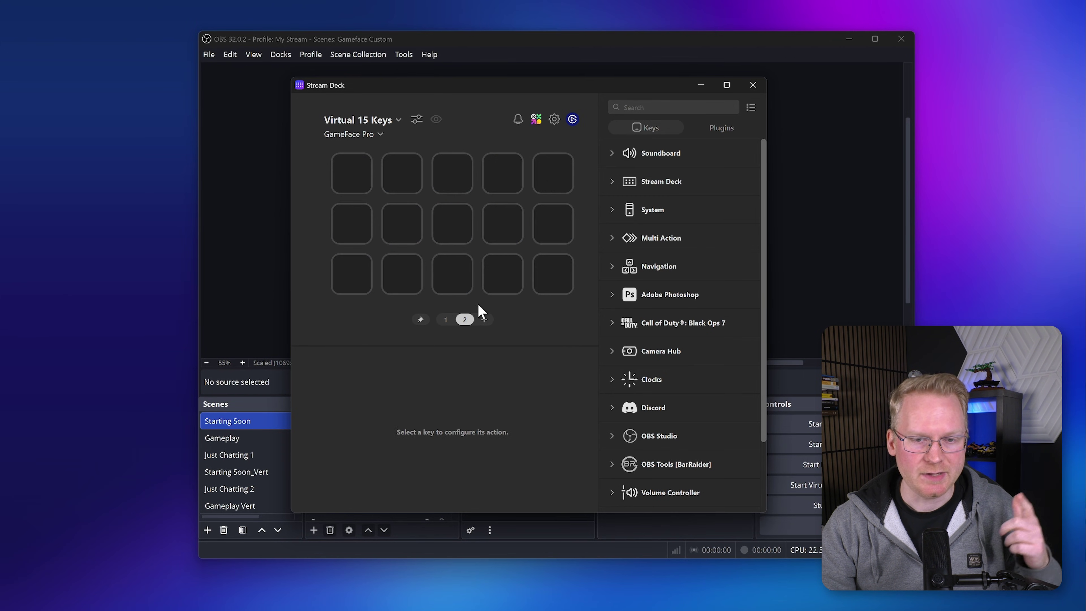
left_click_drag(516, 89, 822, 112)
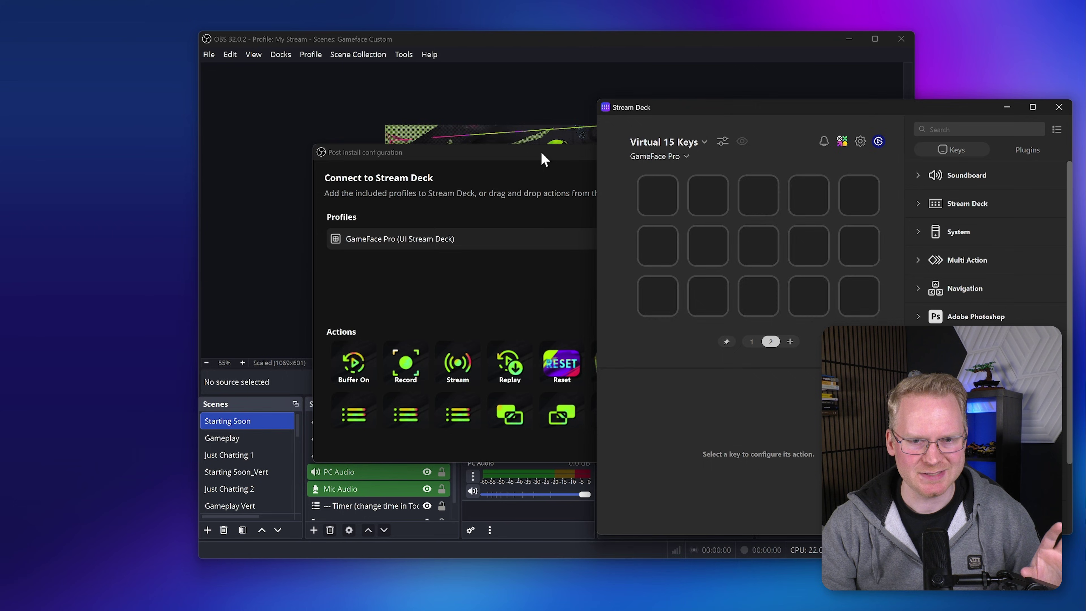
Step: Place the Reset, Win and Loss actions on empty page-2 keys and move them down a row
left_click_drag(541, 153, 254, 112)
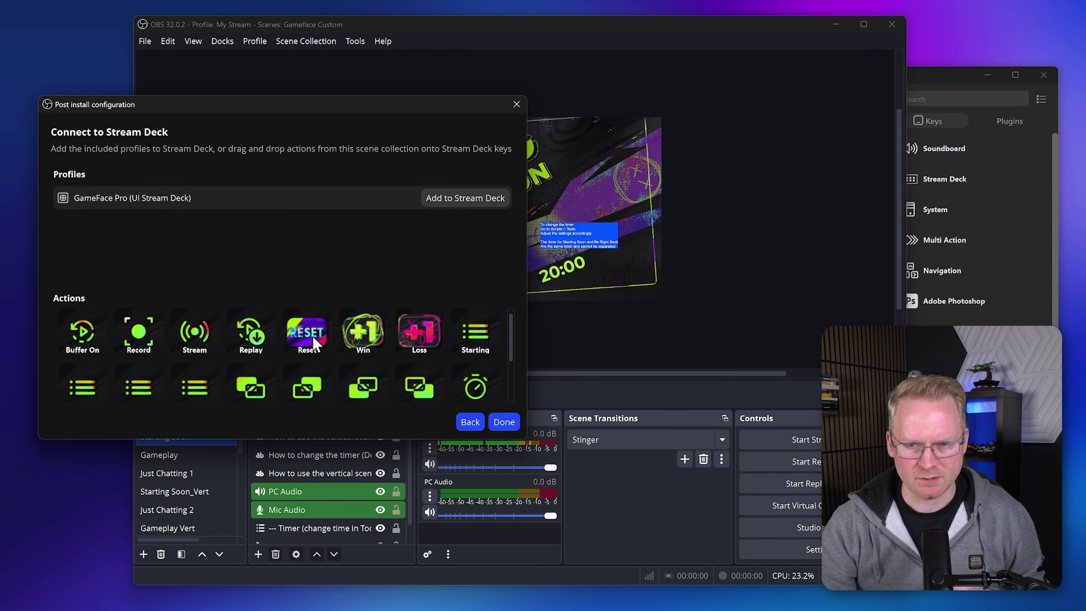
left_click_drag(314, 342, 719, 224)
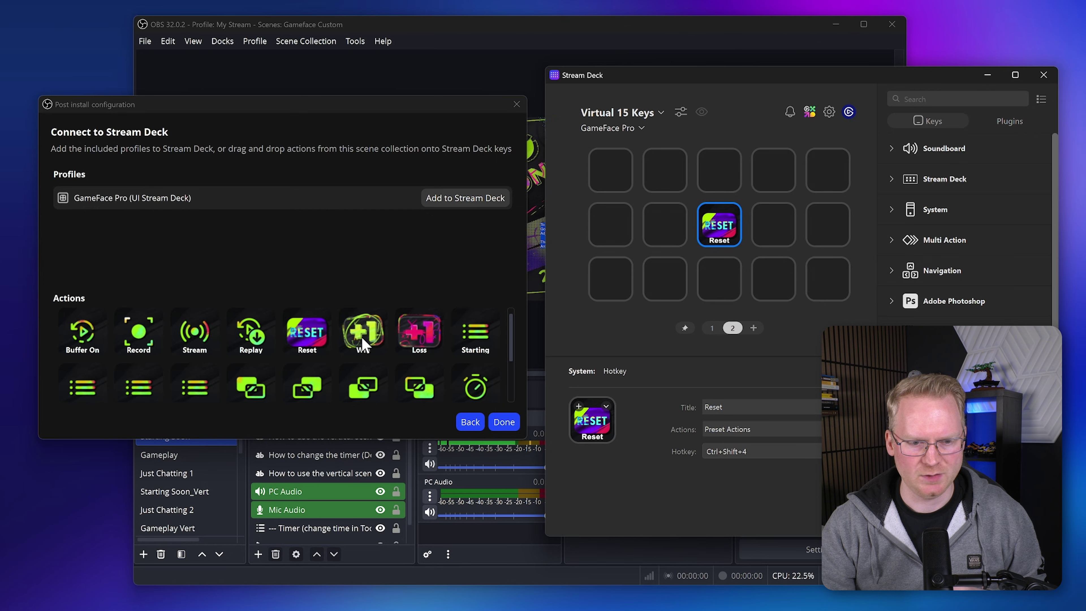
left_click_drag(363, 342, 773, 224)
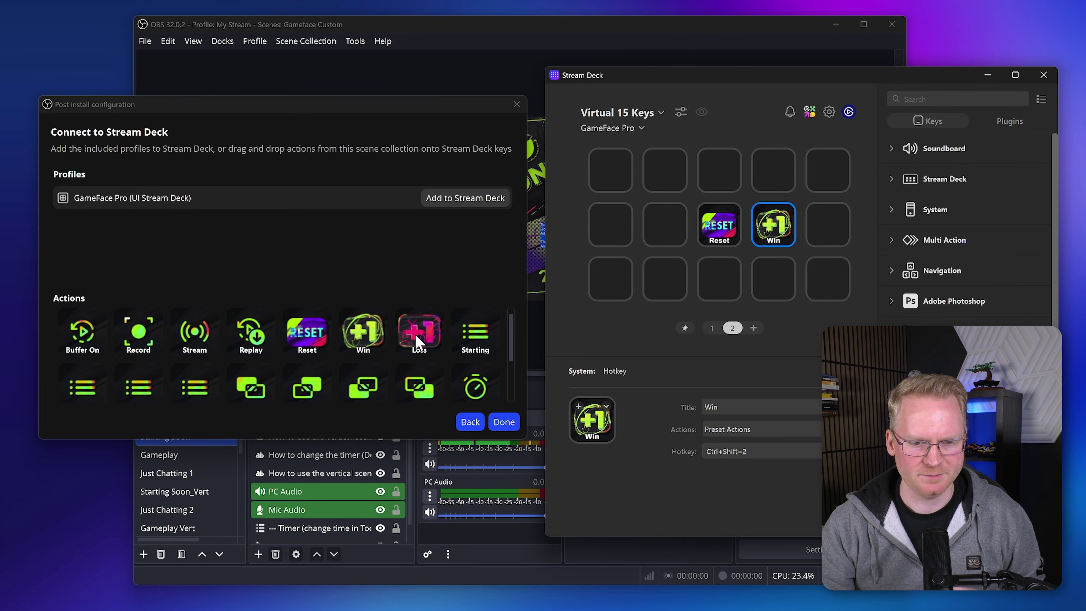
left_click_drag(417, 340, 678, 225)
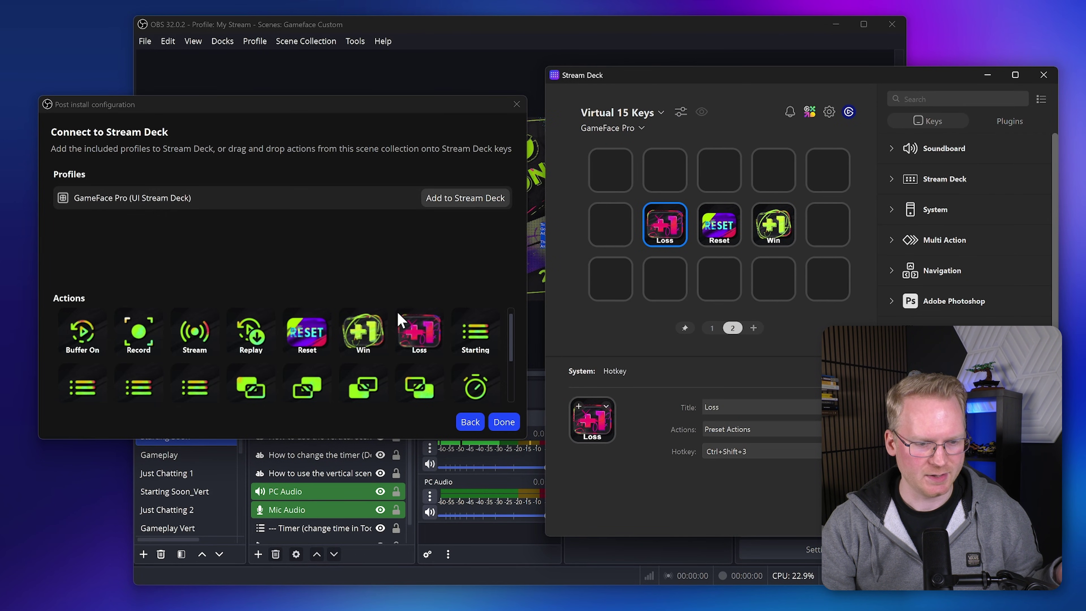
scroll(397, 319, "down", 1)
left_click_drag(670, 242, 663, 285)
left_click_drag(727, 237, 721, 282)
left_click_drag(773, 227, 781, 284)
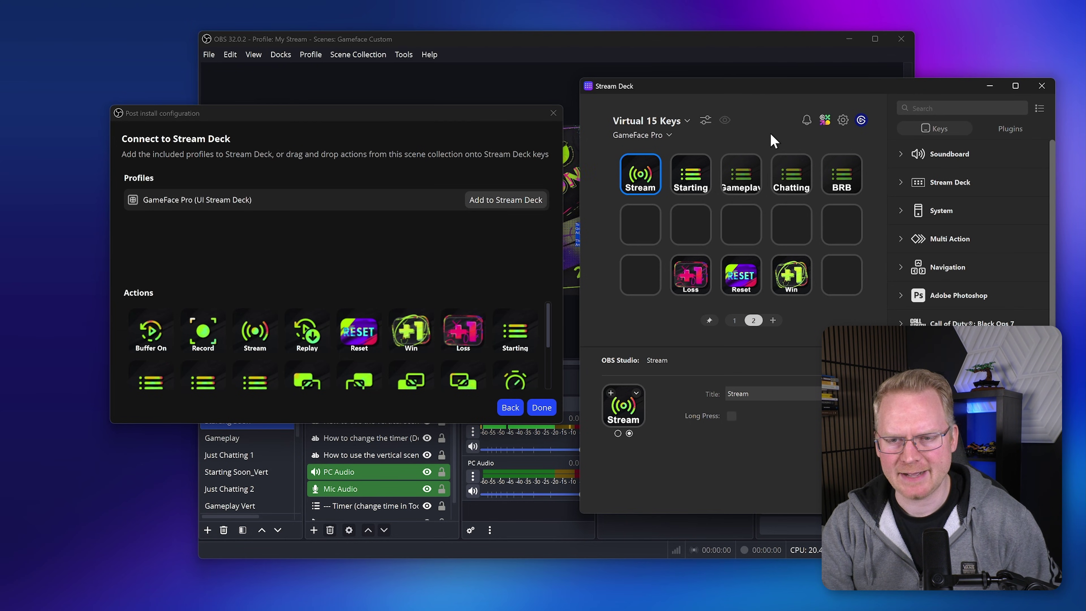
left_click_drag(778, 90, 773, 115)
Step: Show the keys as floating virtual keys and use them to switch to Gameplay, Just Chatting 1 and Starting Soon
left_click(757, 156)
left_click(712, 149)
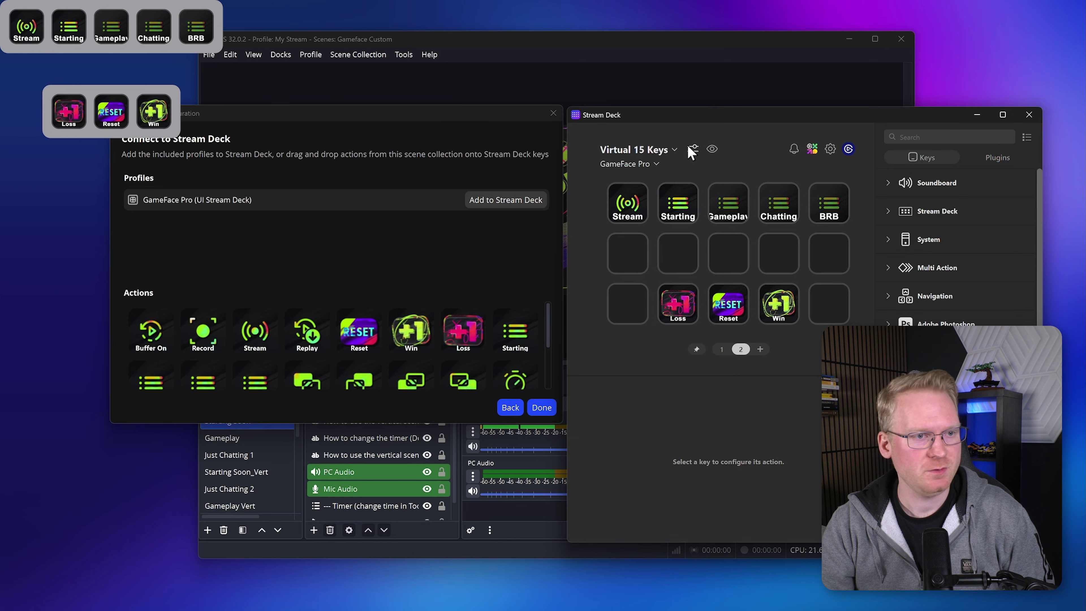
left_click_drag(183, 18, 541, 123)
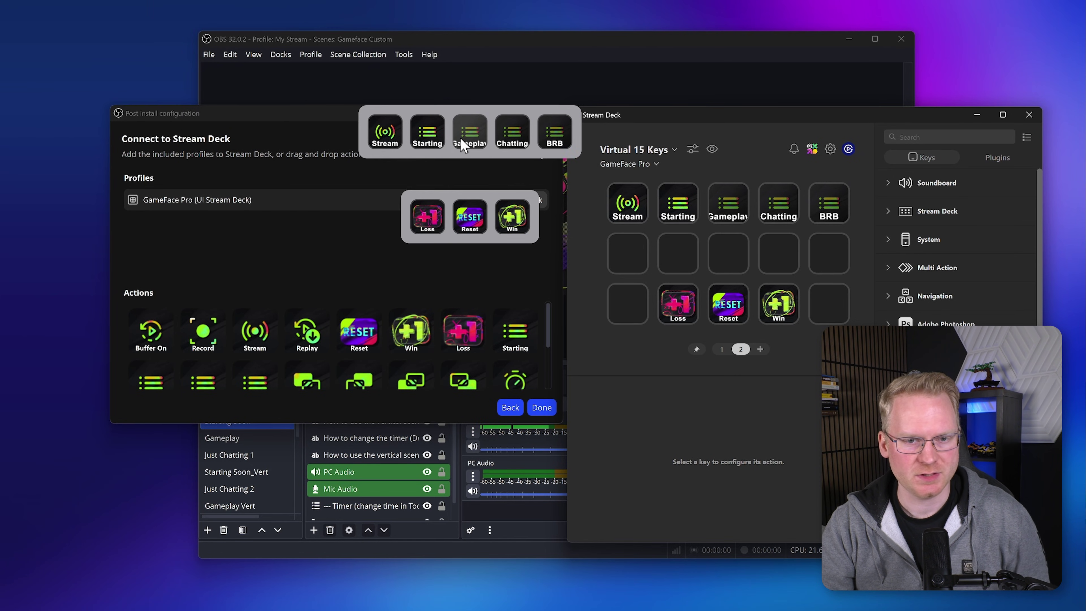
left_click(470, 139)
left_click(512, 136)
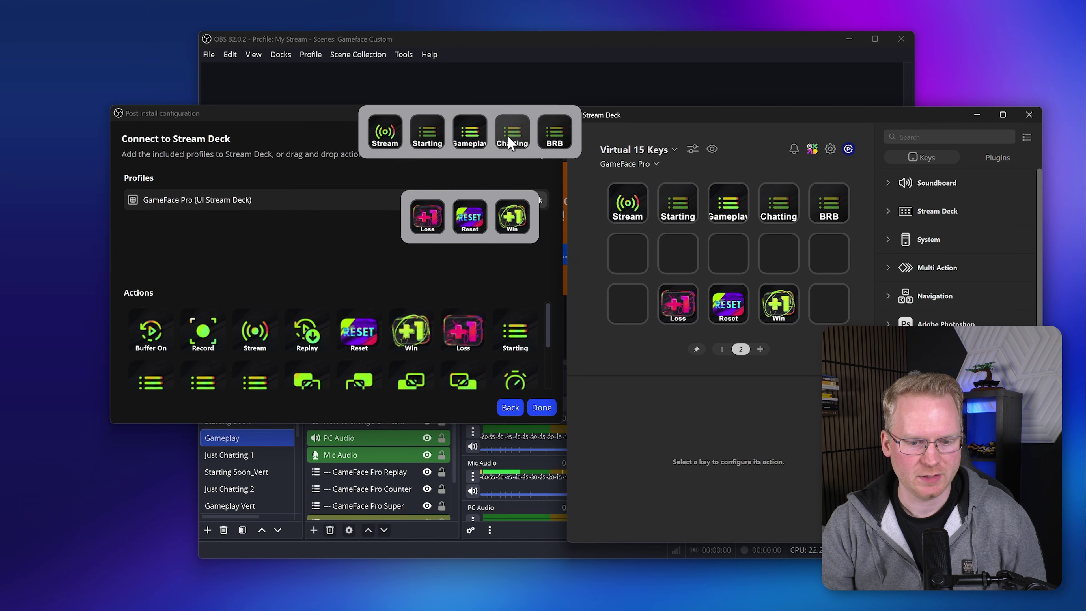
left_click(423, 135)
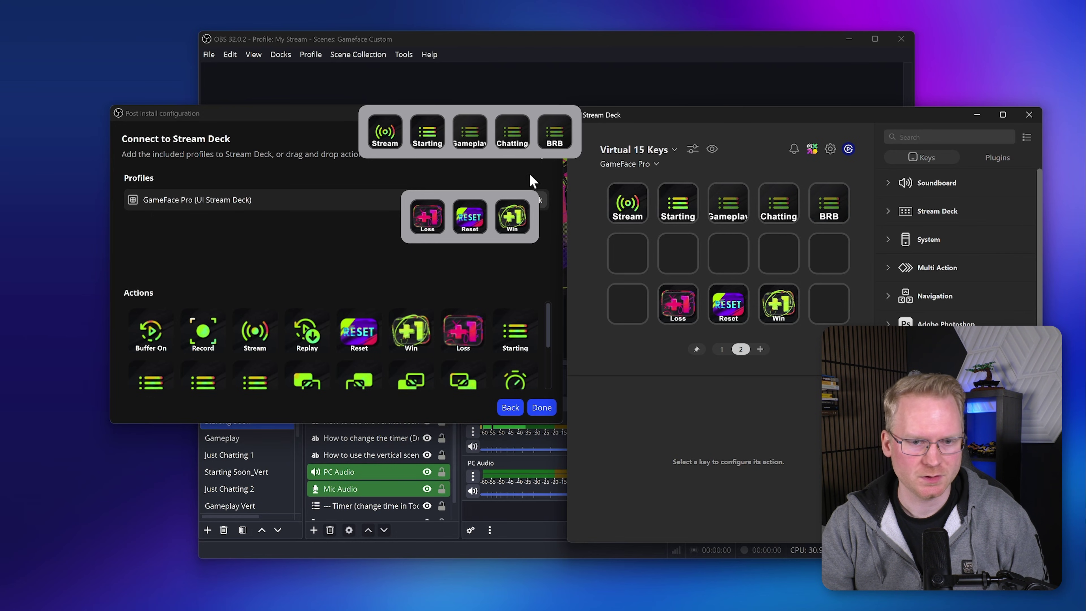
left_click_drag(493, 201, 485, 171)
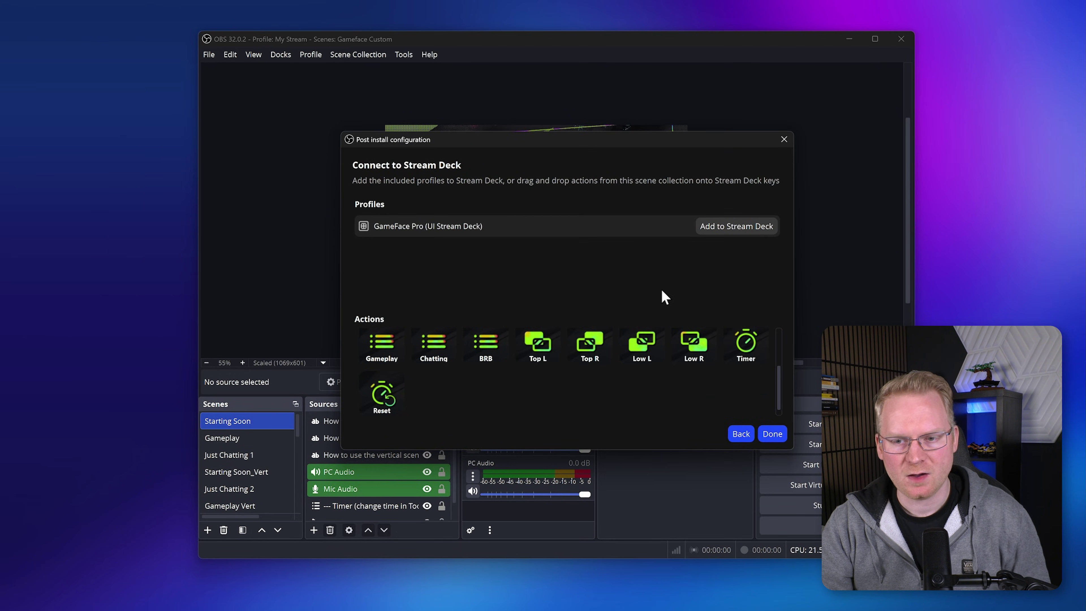
scroll(684, 308, "up", 2)
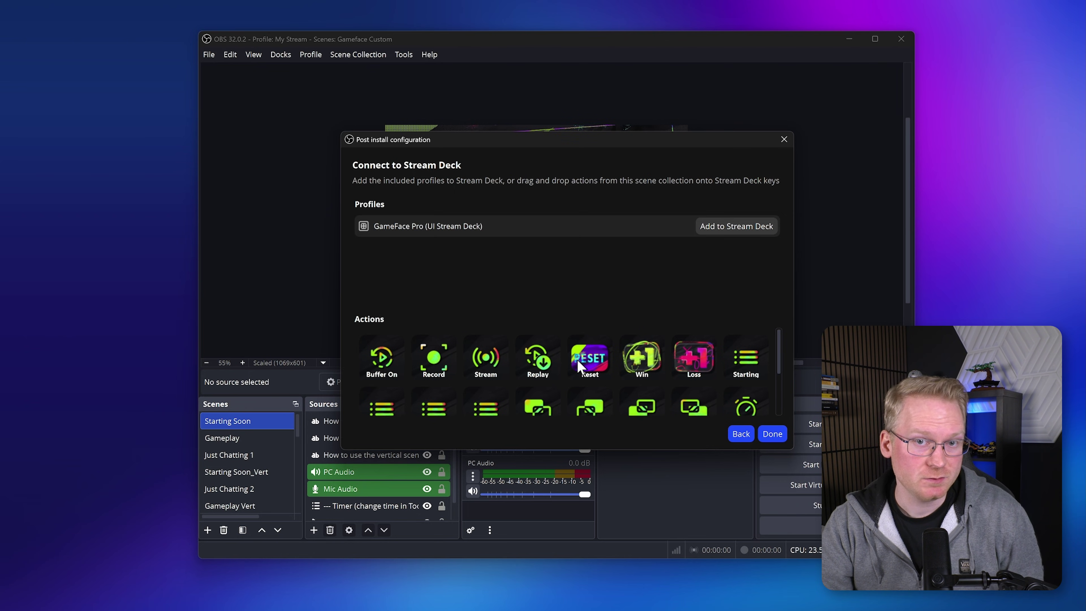
Step: Finish post-install configuration and set the preview scaling to Scale to Window
left_click(772, 433)
right_click(670, 202)
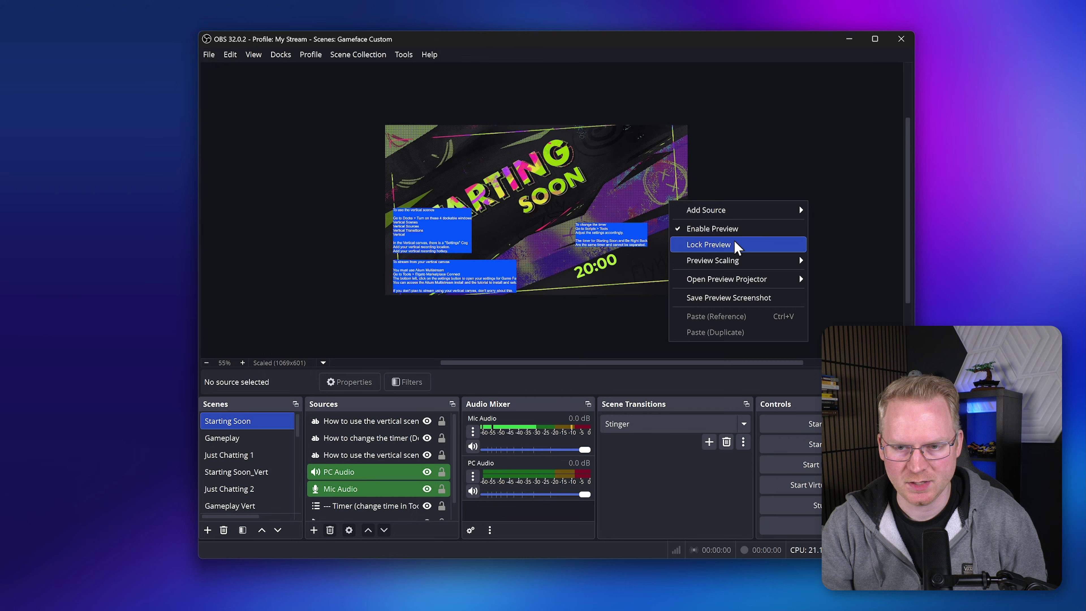
mouse_move(791, 261)
left_click(834, 258)
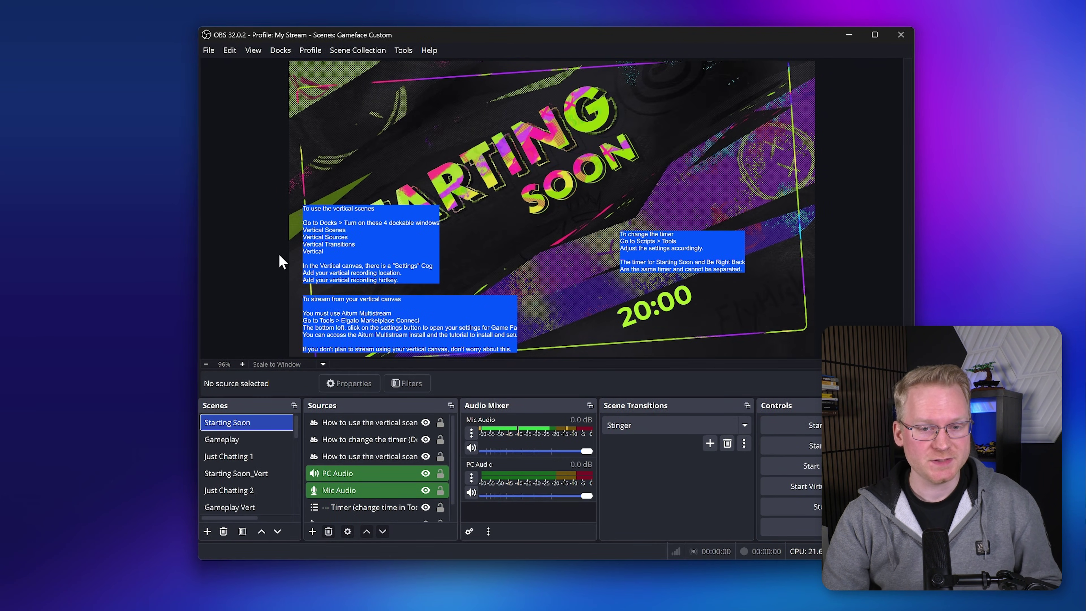
Step: Cycle through Gameplay, Just Chatting 1, Just Chatting 2 and Be Right Back, ending on Starting Soon
left_click(256, 443)
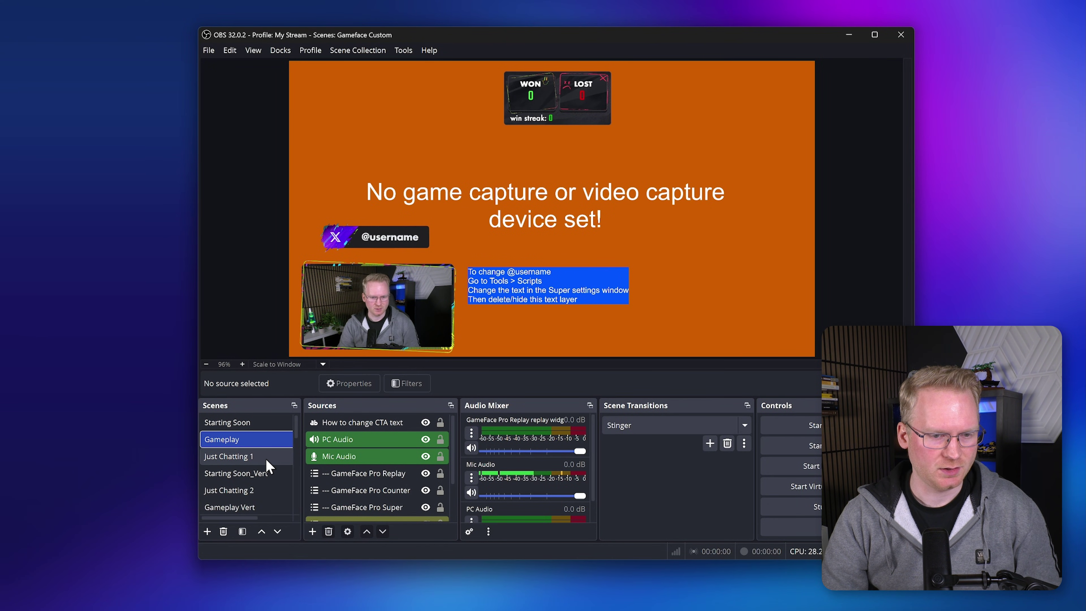
left_click(265, 459)
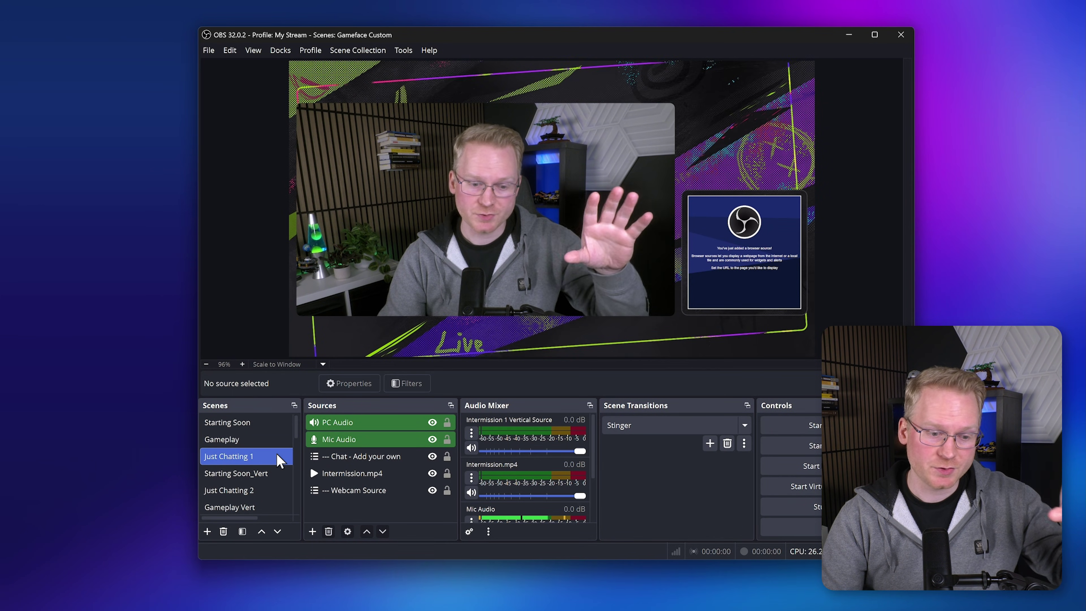
left_click(265, 491)
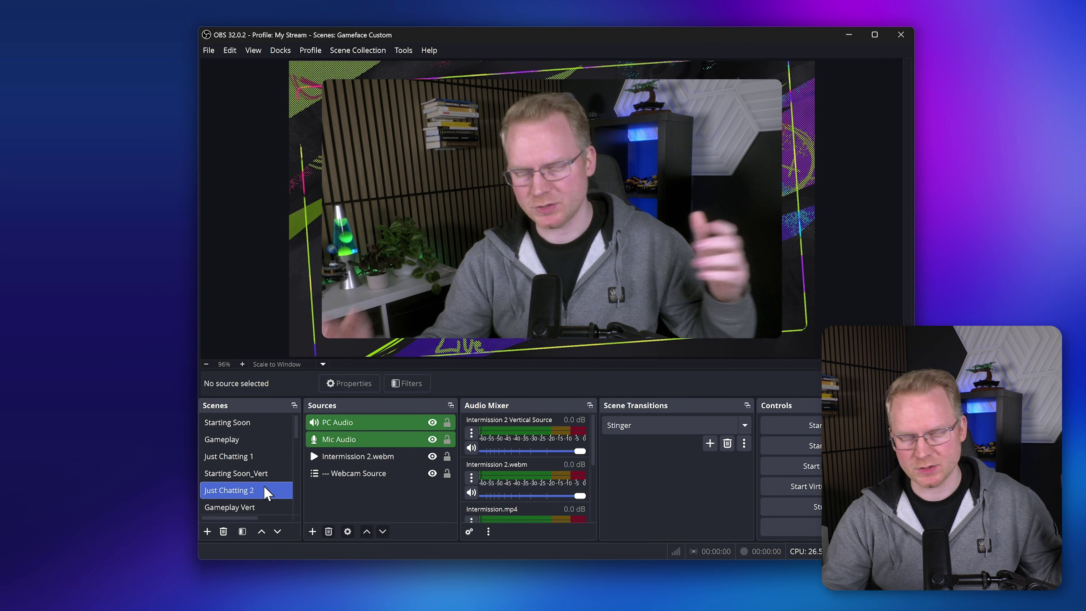
scroll(265, 491, "down", 2)
left_click(248, 473)
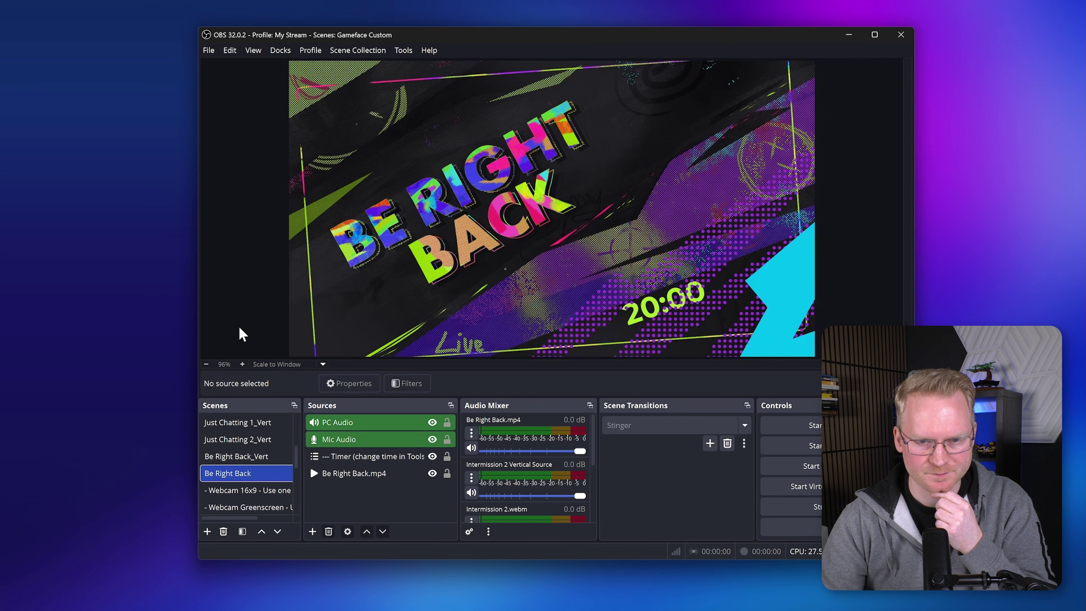
scroll(245, 449, "up", 3)
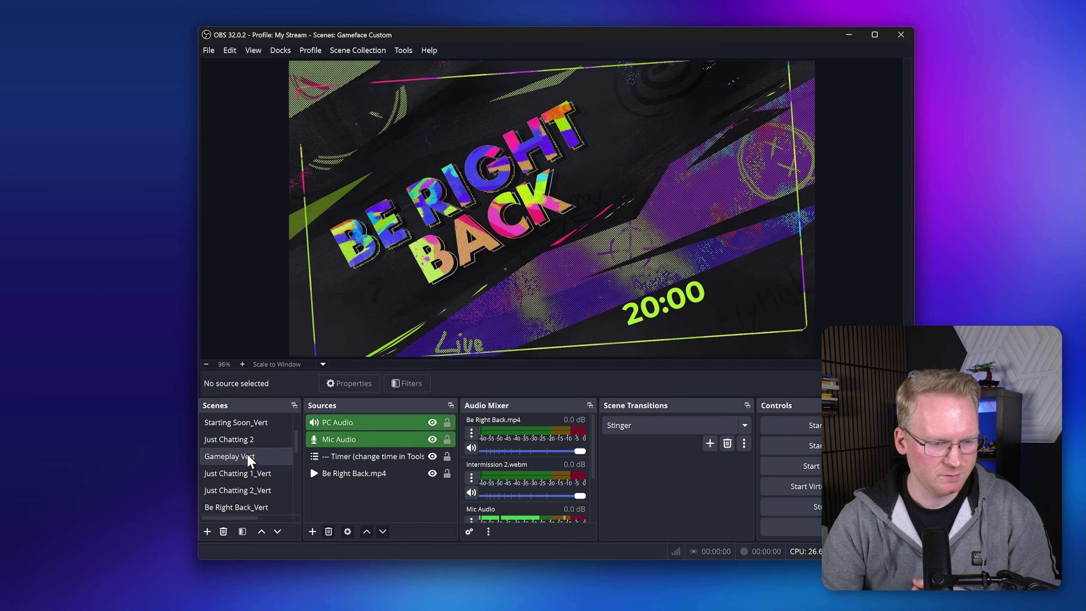
left_click(240, 422)
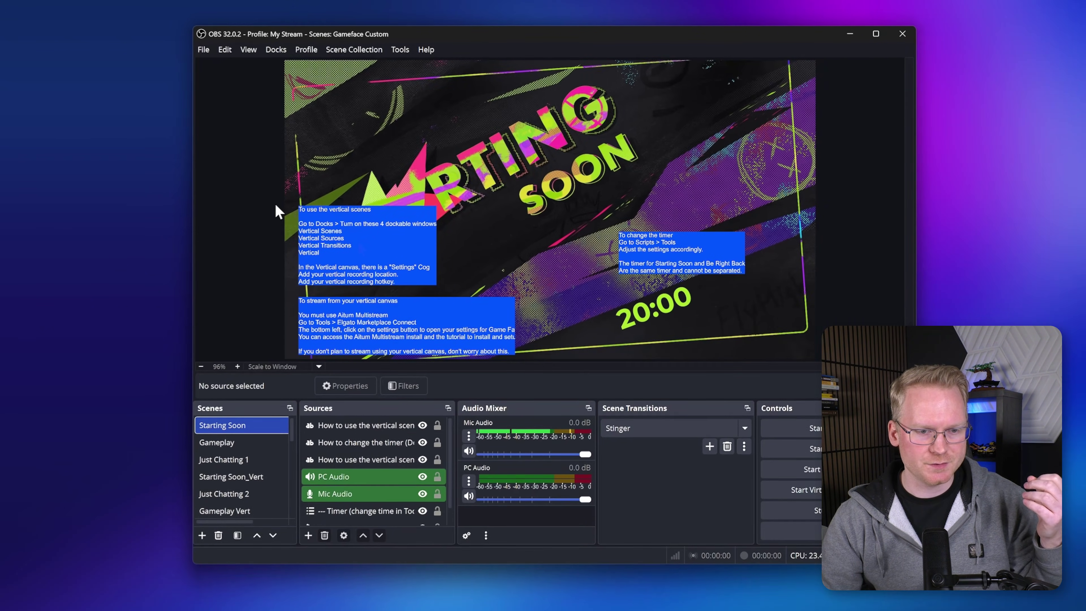
Step: Show the Vertical canvas panel from Docks and widen the OBS window
left_click(13, 6)
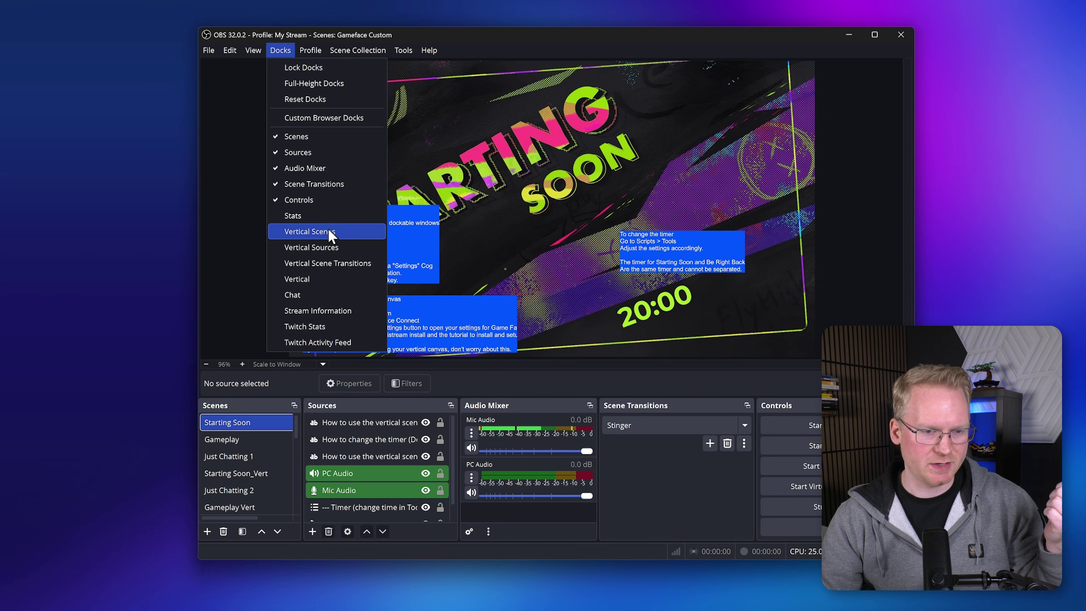
left_click(332, 280)
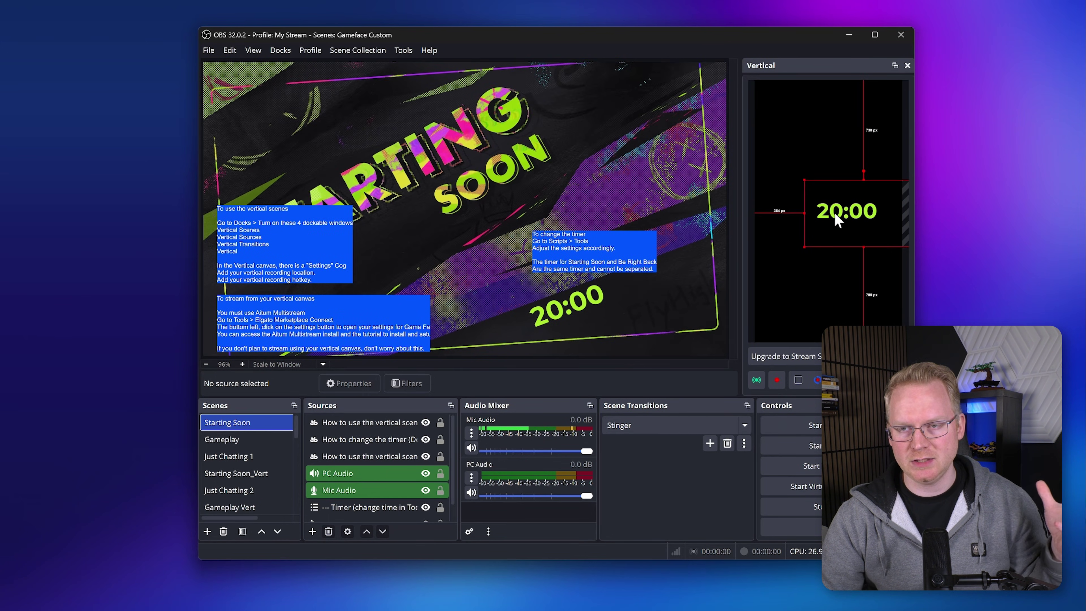
left_click_drag(912, 186, 1006, 186)
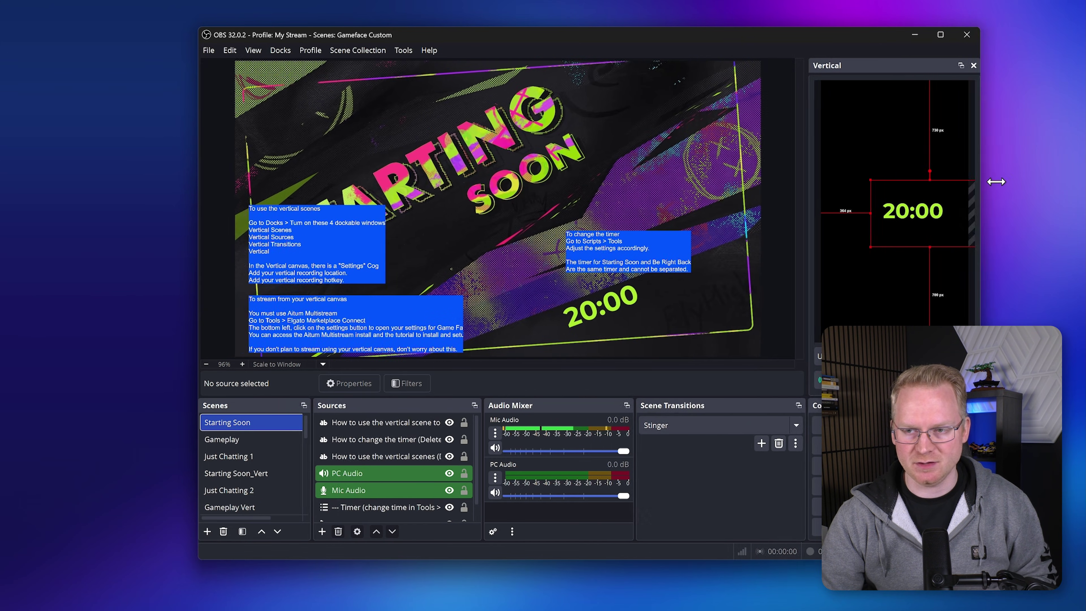
left_click_drag(902, 33, 831, 38)
left_click_drag(933, 85, 1010, 92)
left_click_drag(890, 48, 886, 40)
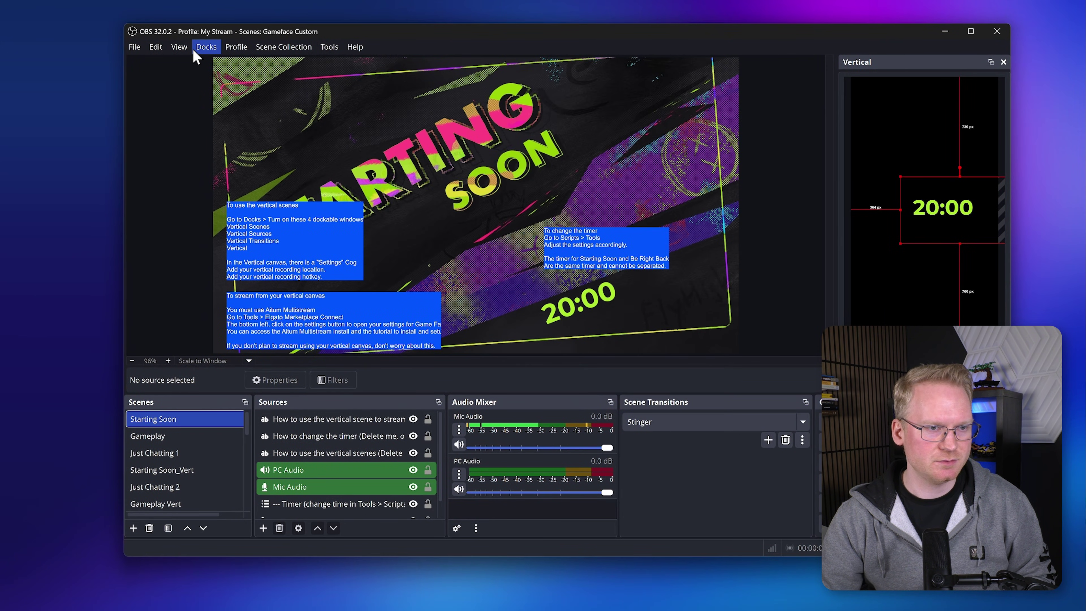
Step: Enable the Vertical Scenes dock, widen it, and preview Gameplay, Just Chatting 1 and 2 Vert scenes
left_click(206, 47)
left_click(265, 228)
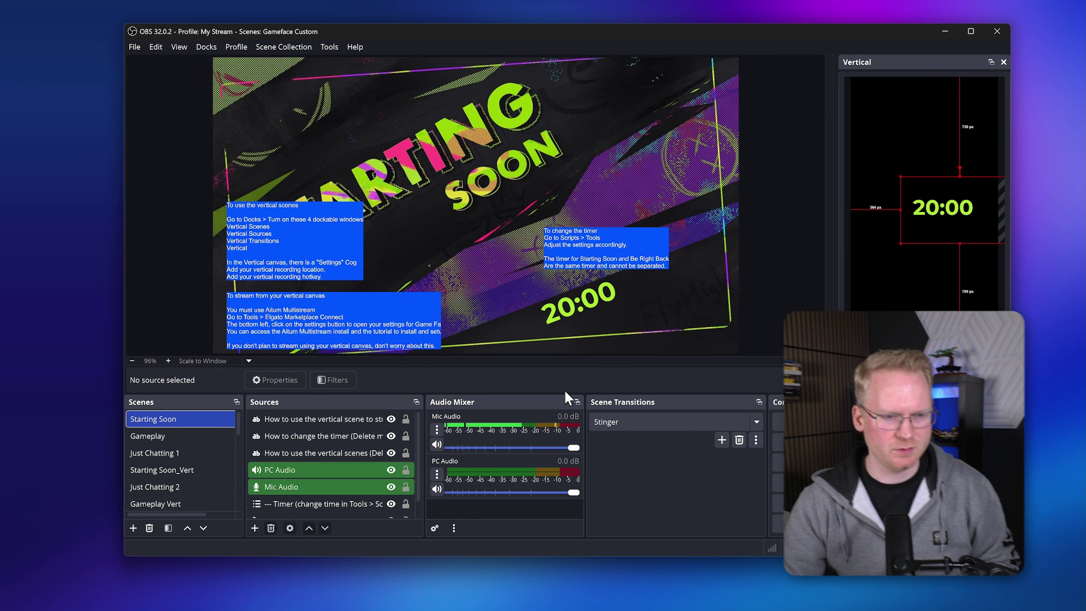
left_click_drag(951, 435, 784, 435)
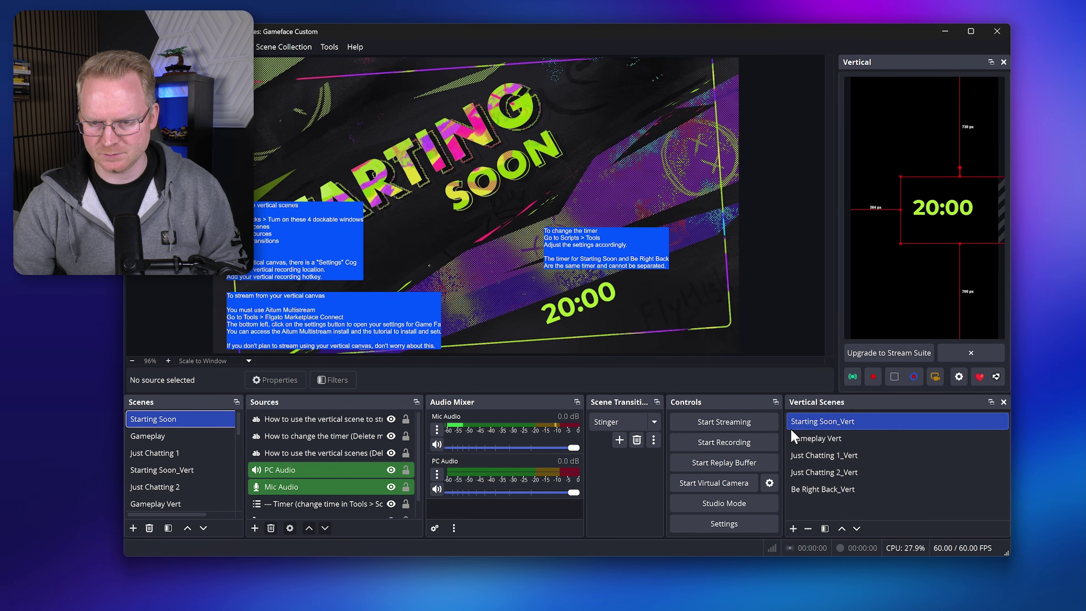
left_click(834, 438)
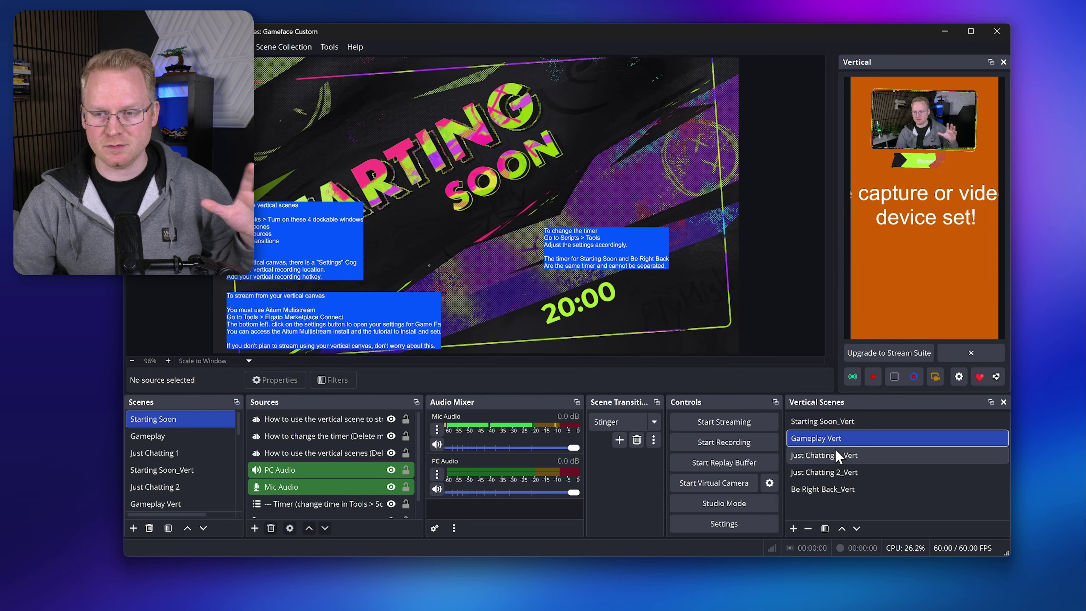
left_click(837, 455)
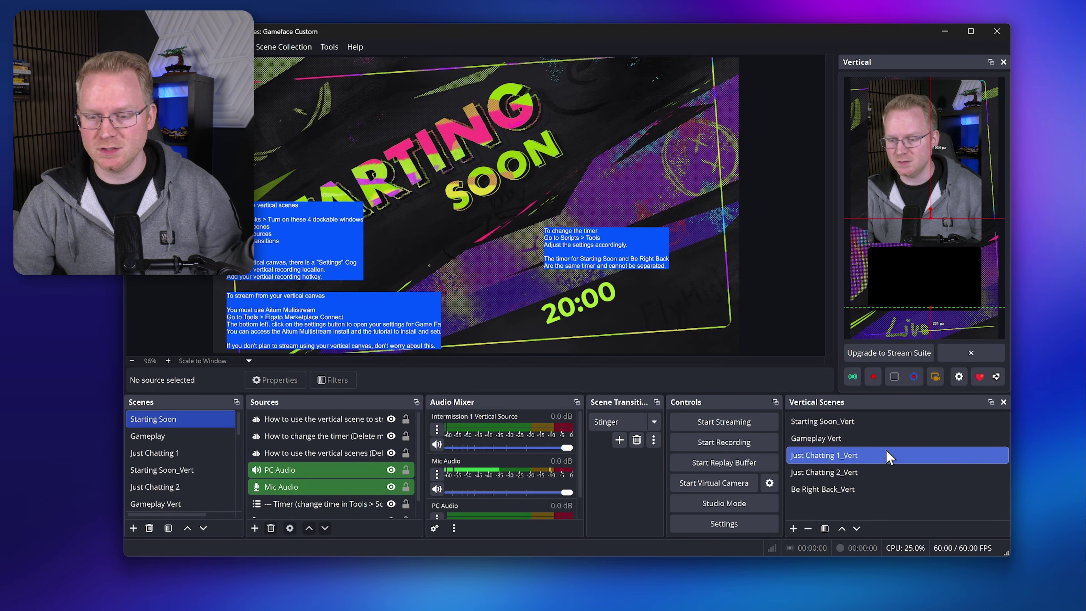
left_click(872, 472)
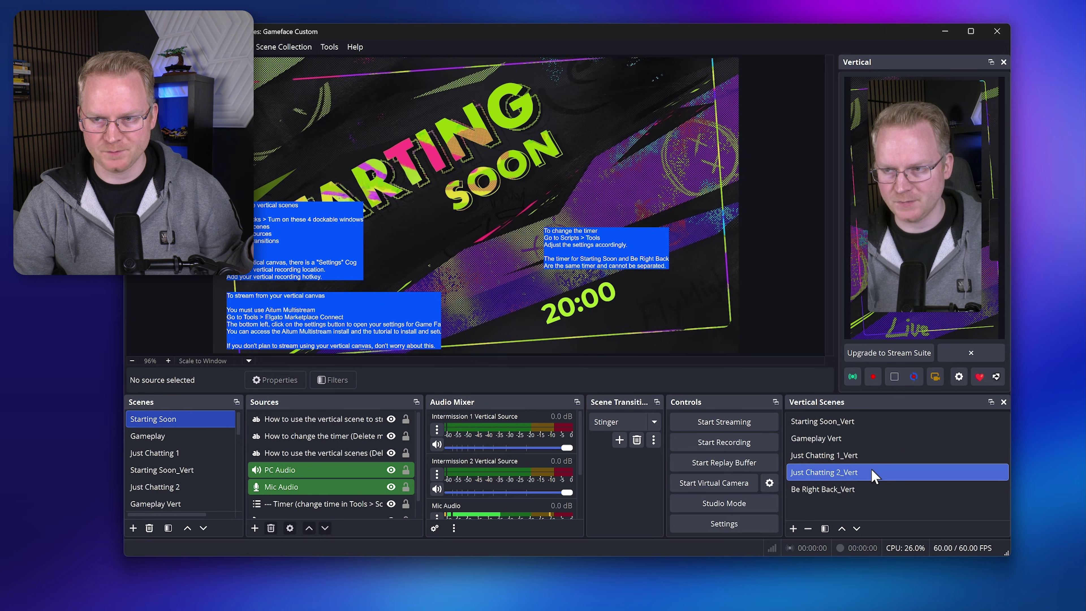
Step: Toggle between the Gameplay and Starting Soon scenes, ending on Starting Soon
left_click(179, 435)
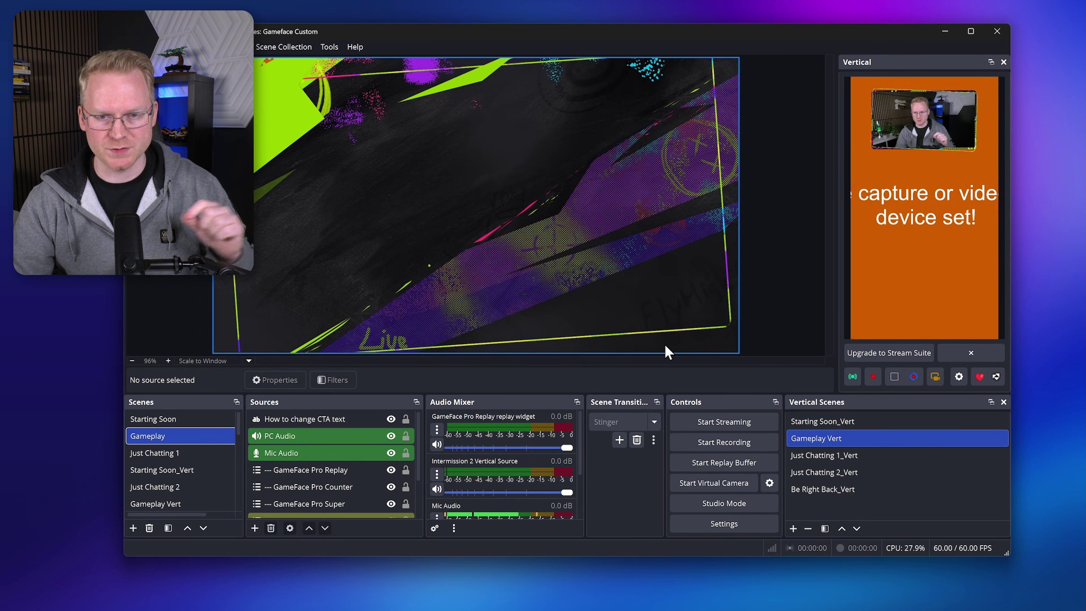
left_click(901, 457)
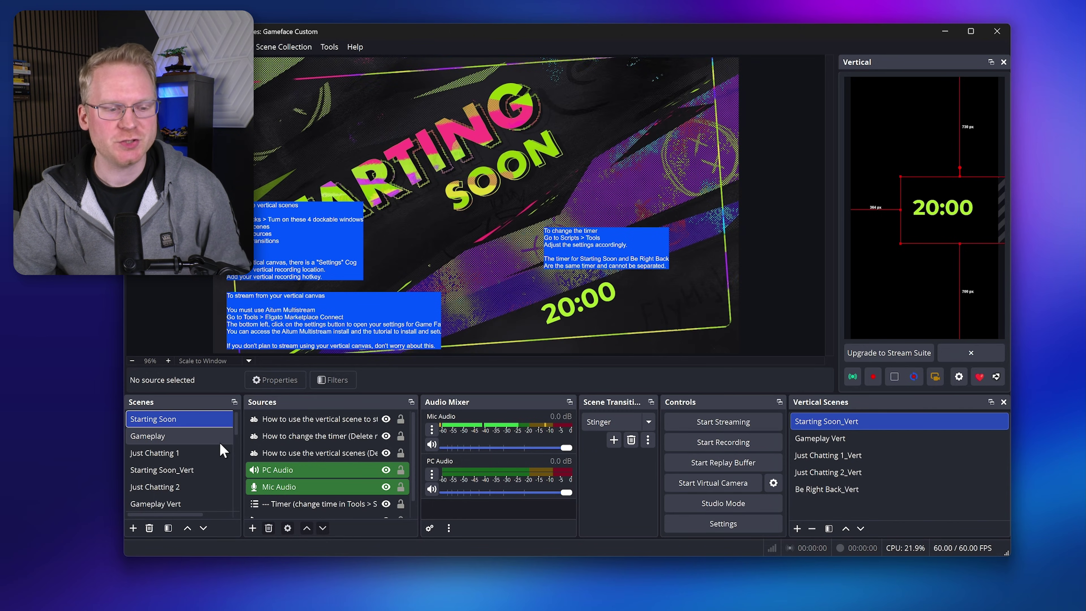
left_click(185, 437)
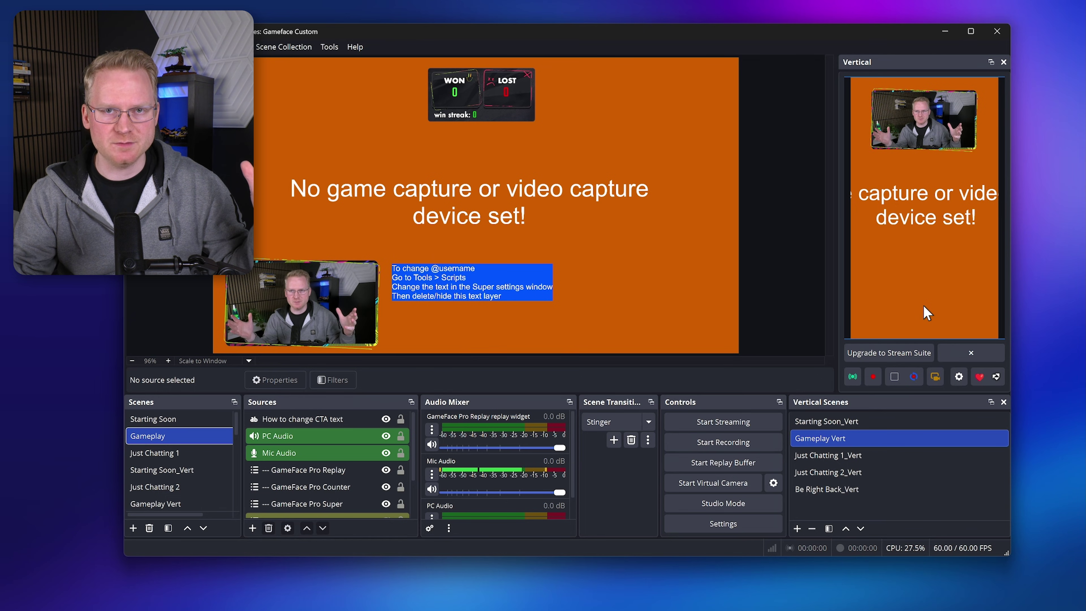
left_click(213, 419)
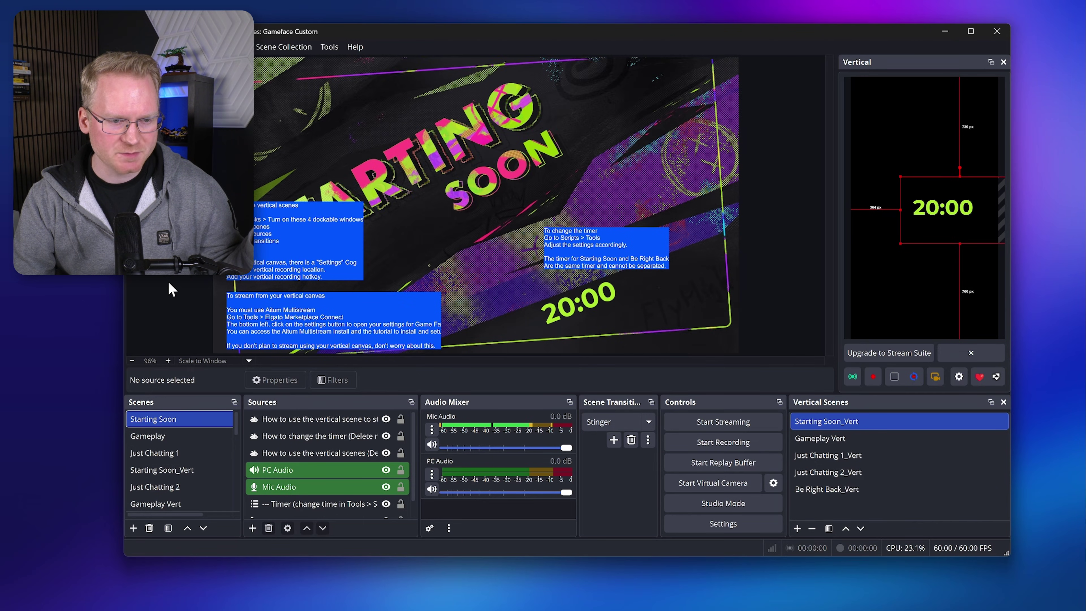
Step: Delete both vertical-scene instruction texts from Starting Soon, leaving the timer note in place
left_click(275, 252)
key("Delete")
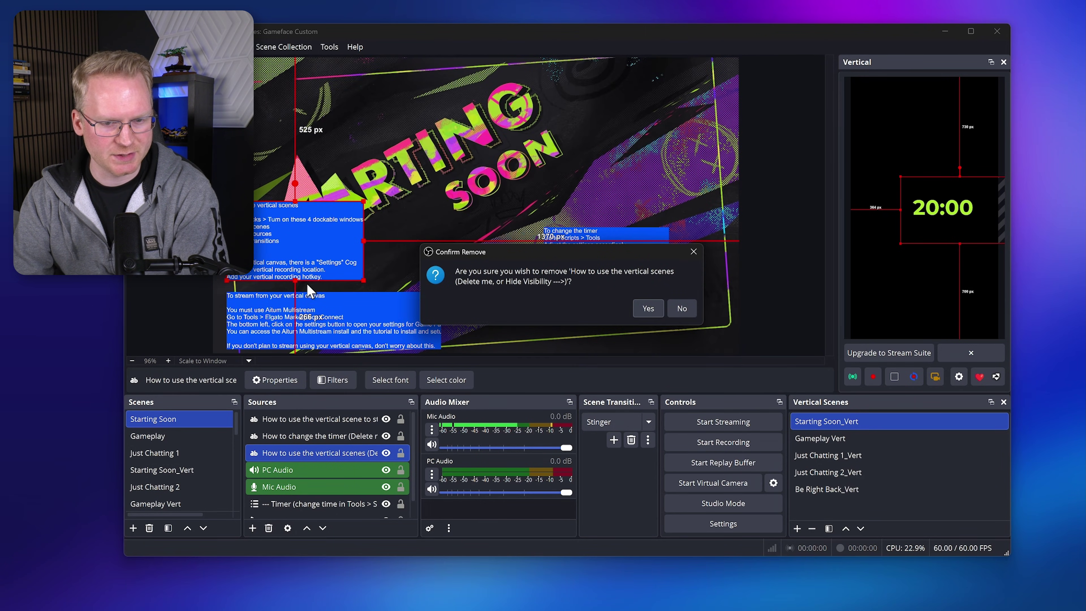
left_click(649, 309)
left_click(299, 320)
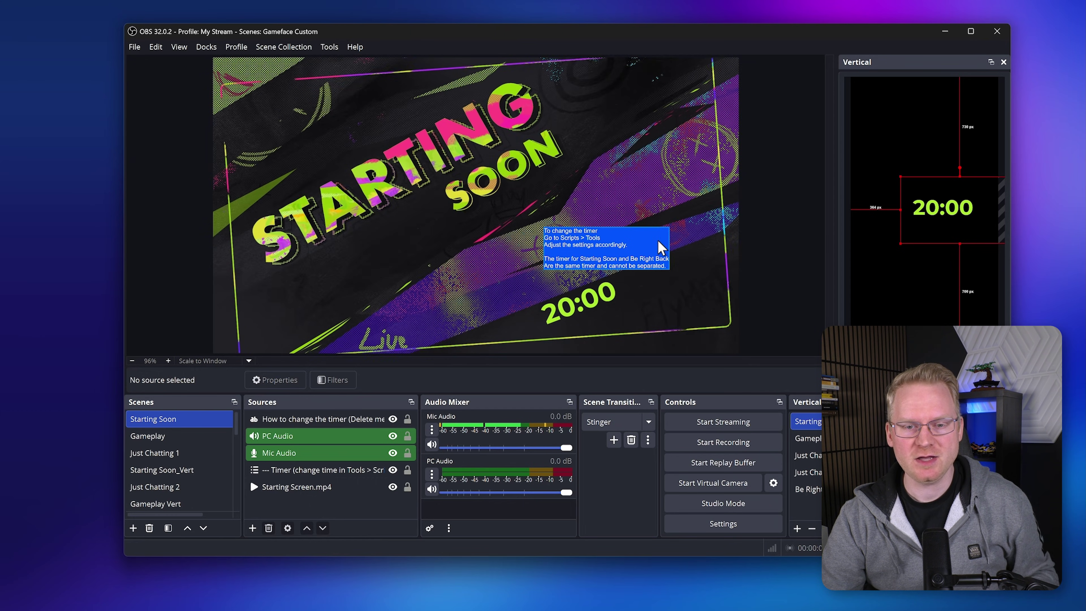
left_click(660, 248)
left_click(814, 230)
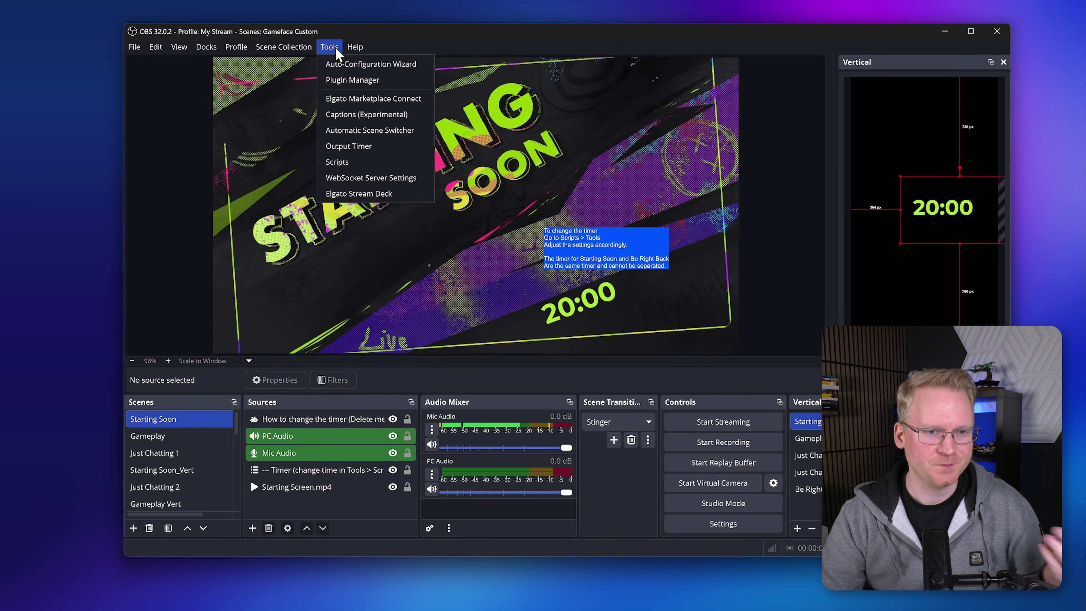
Step: Set the Clock Timer script's countdown Minutes to 5 in the Scripts window
left_click(355, 162)
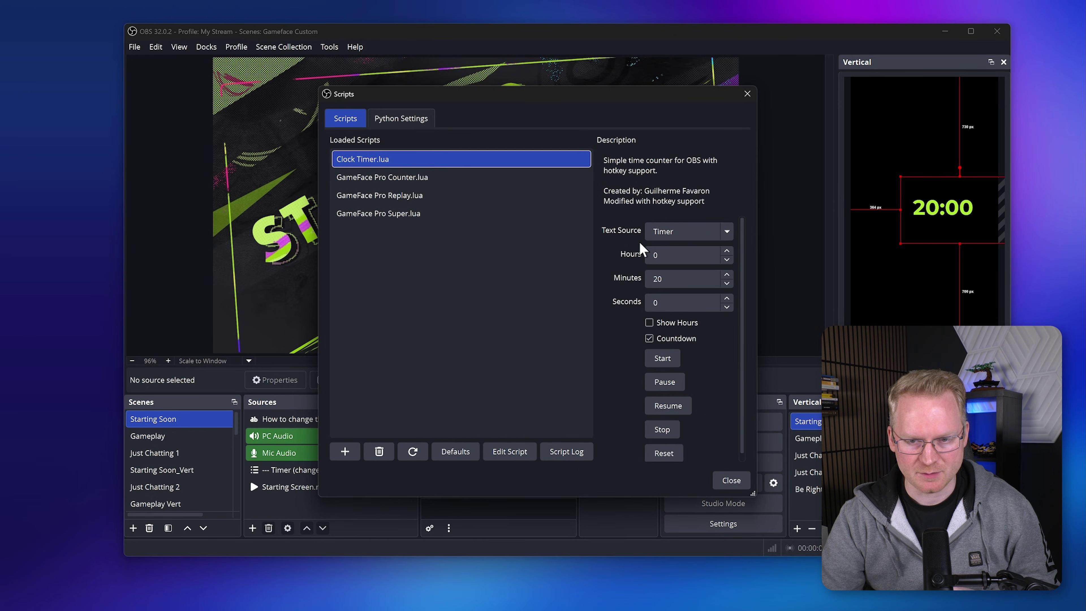
left_click(726, 284)
left_click(727, 284)
left_click(726, 284)
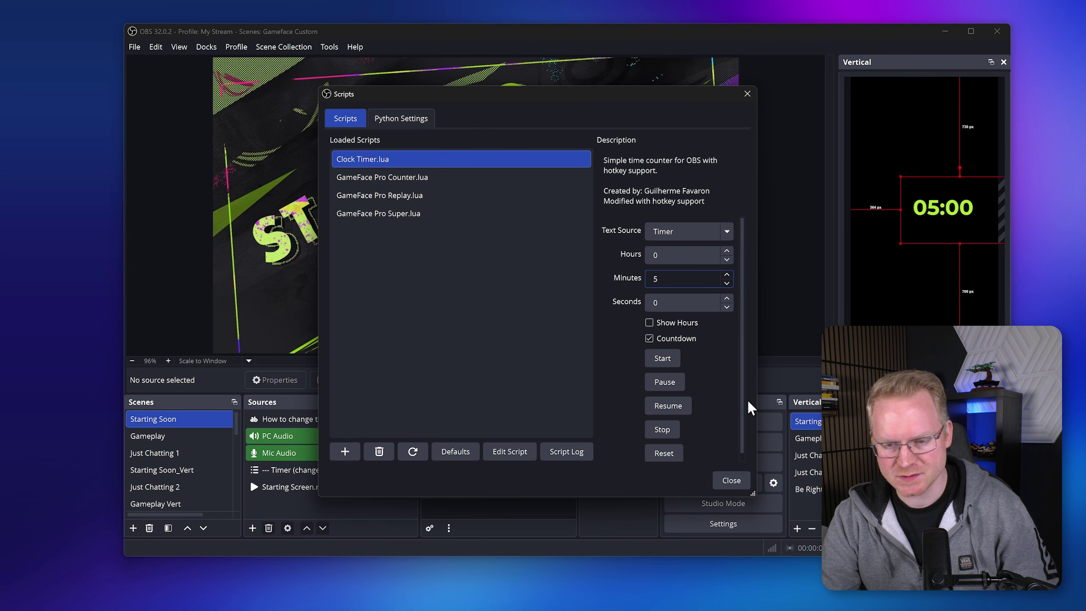
left_click(731, 481)
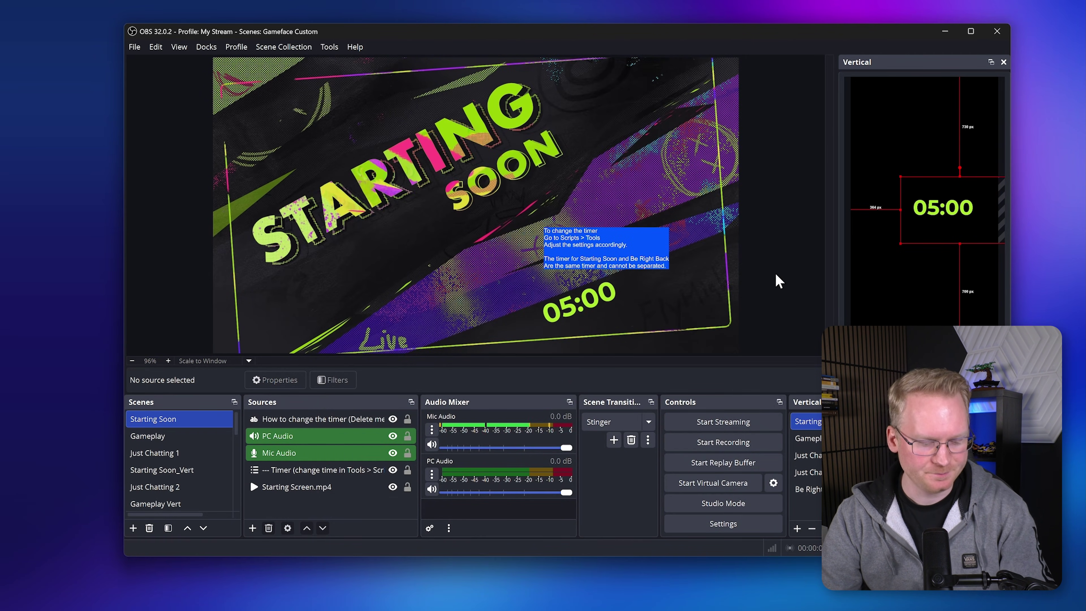
Step: Start the 5-minute countdown with the Timer key on the Stream Deck panel
key("ctrl+alt+s")
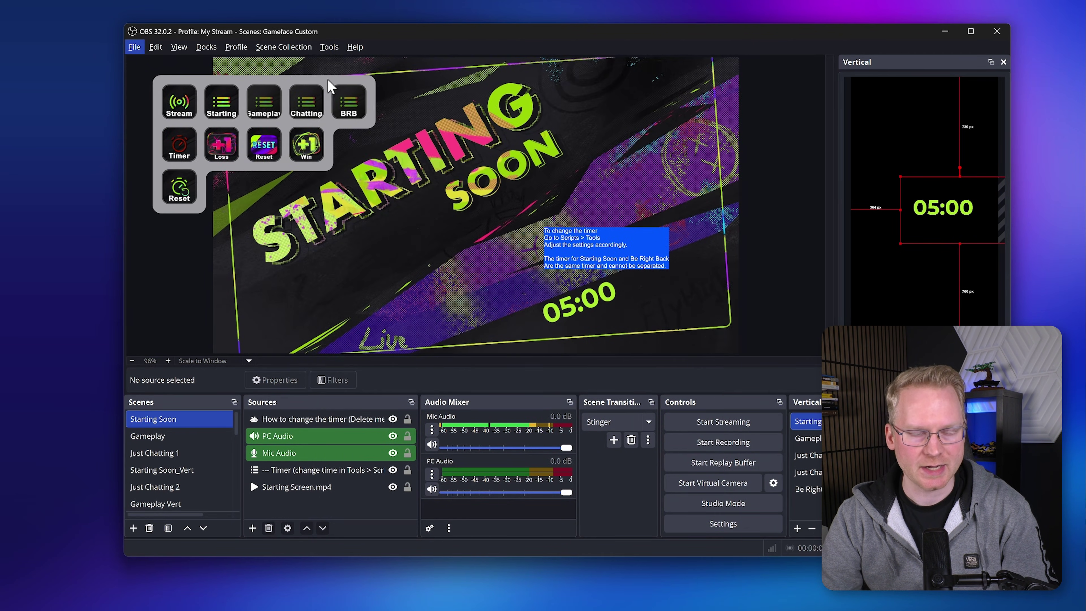
left_click(185, 155)
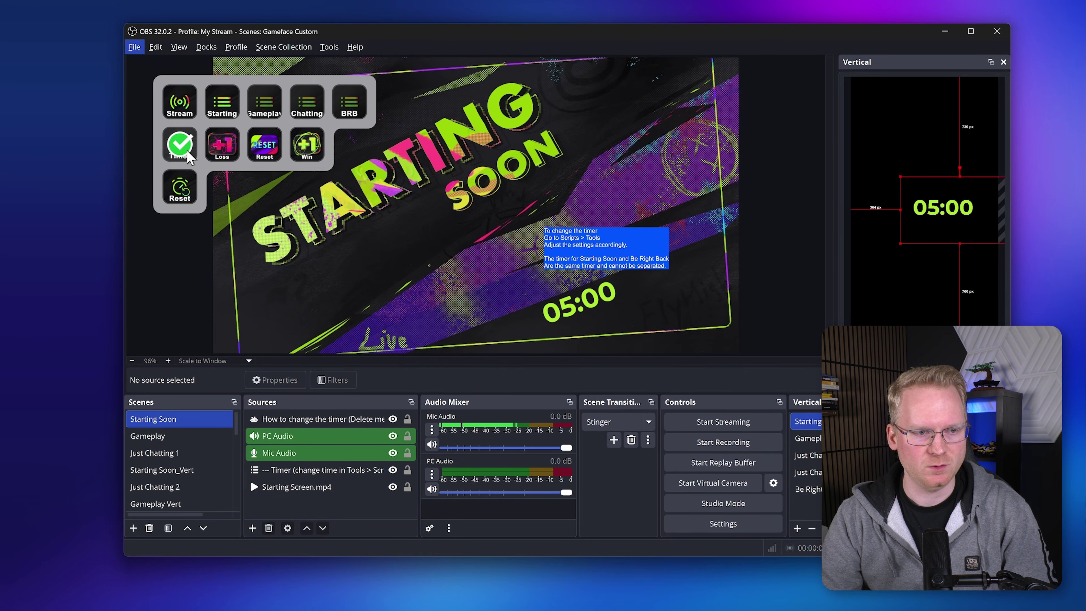
left_click(188, 157)
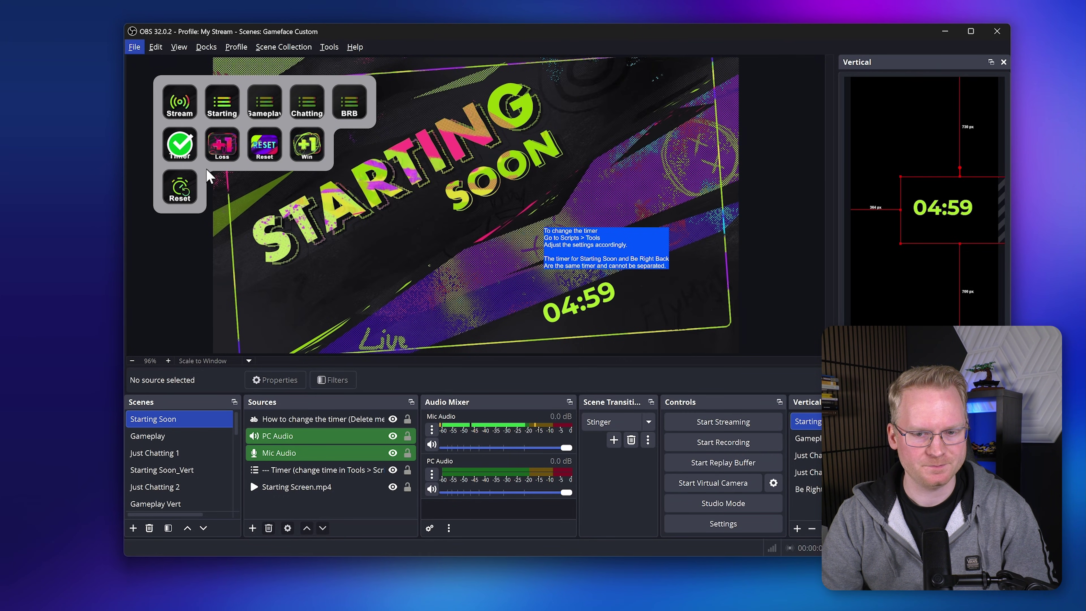
Step: Delete the timer instruction text from Starting Soon, then switch to the Gameplay scene
left_click(606, 248)
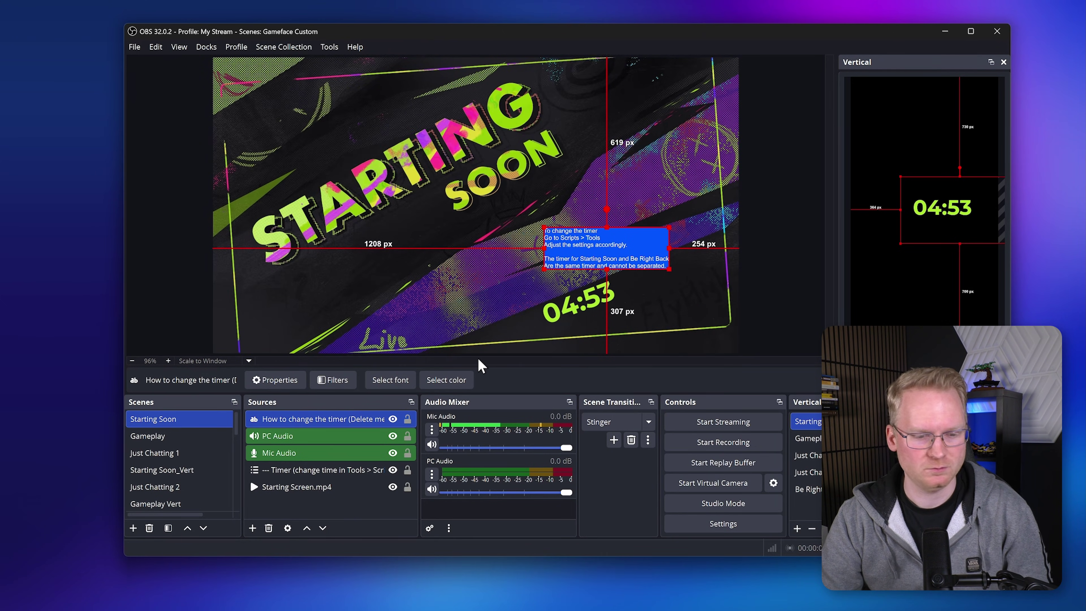
double_click(348, 435)
left_click(697, 439)
left_click(608, 235)
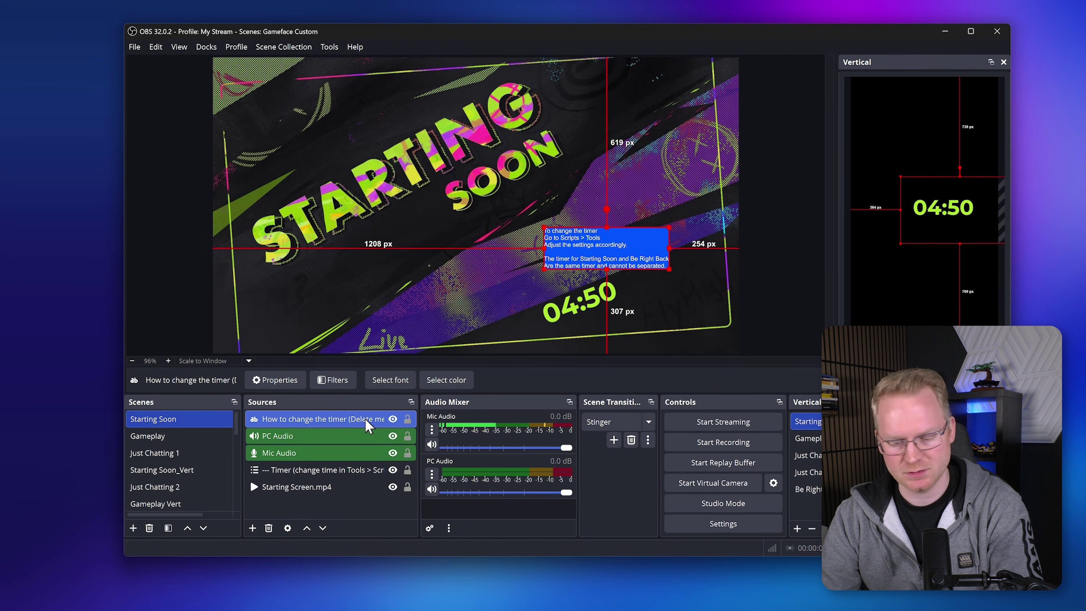
key("Delete")
key("Return")
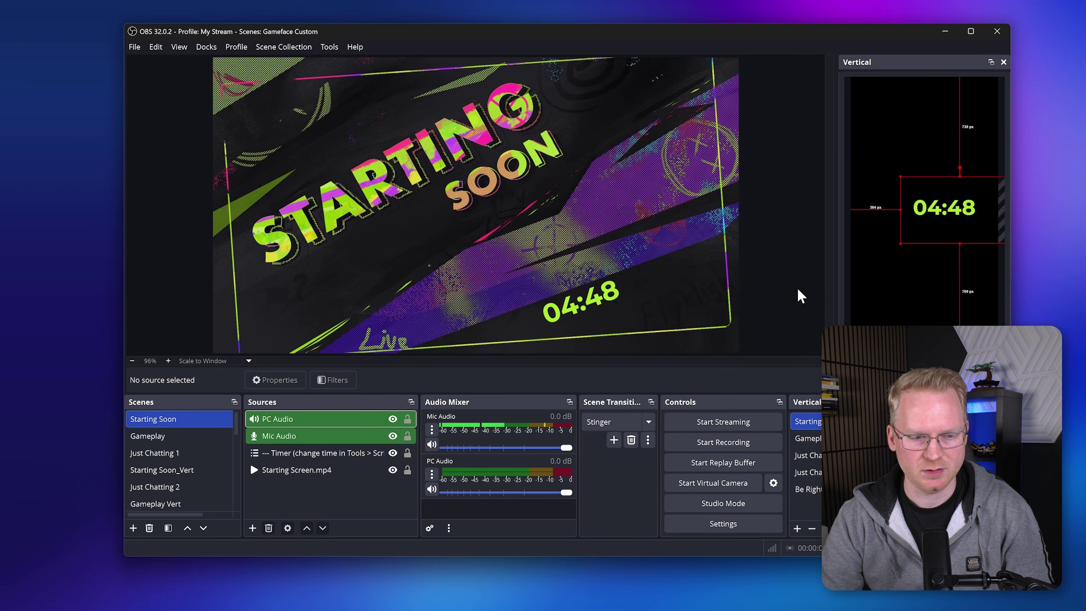
left_click(188, 437)
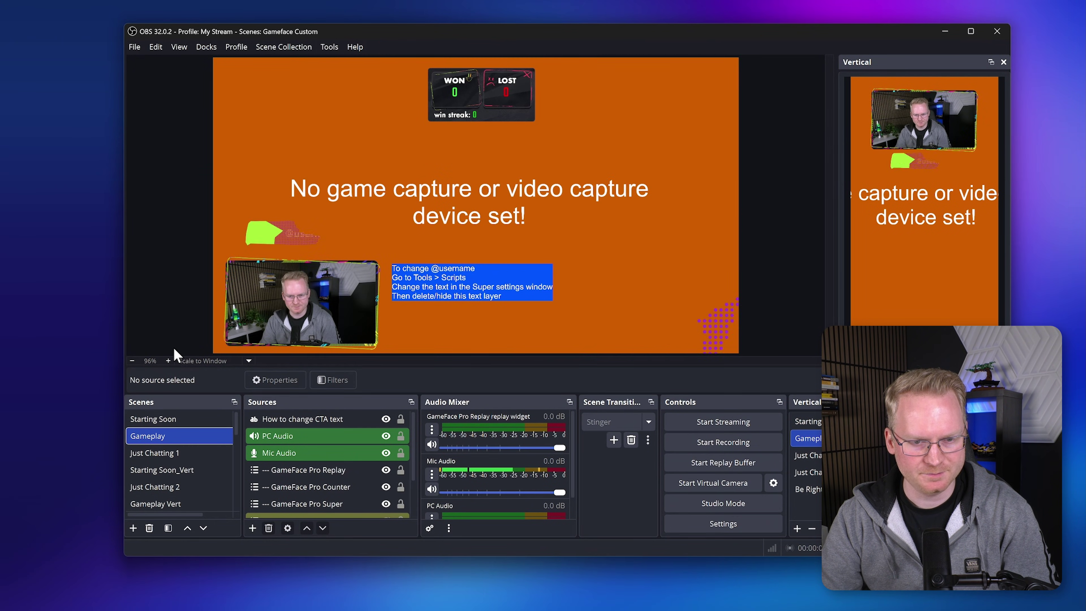
left_click(496, 283)
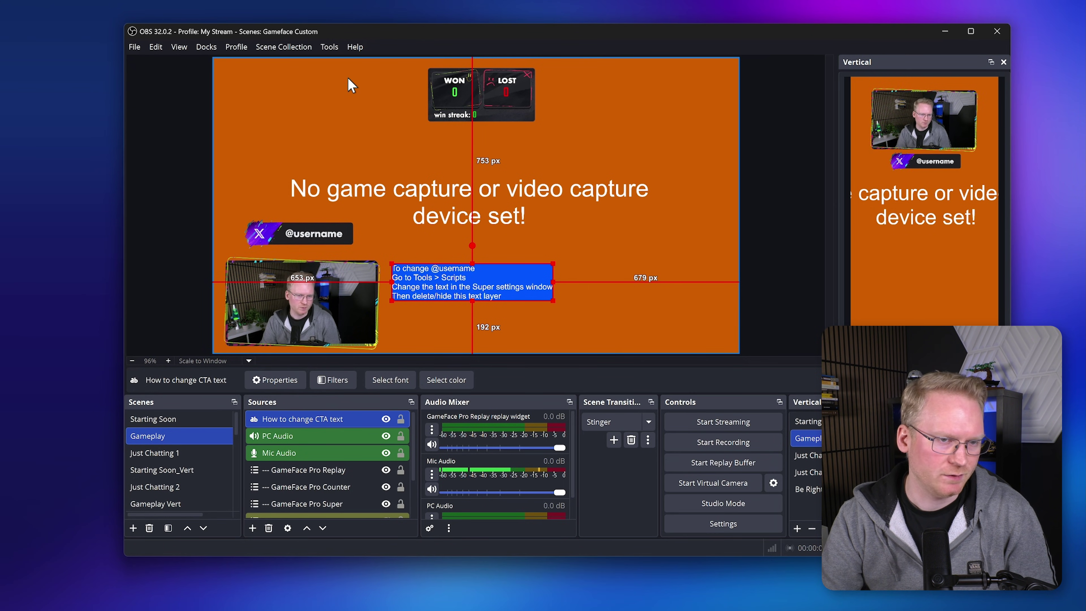
left_click(333, 50)
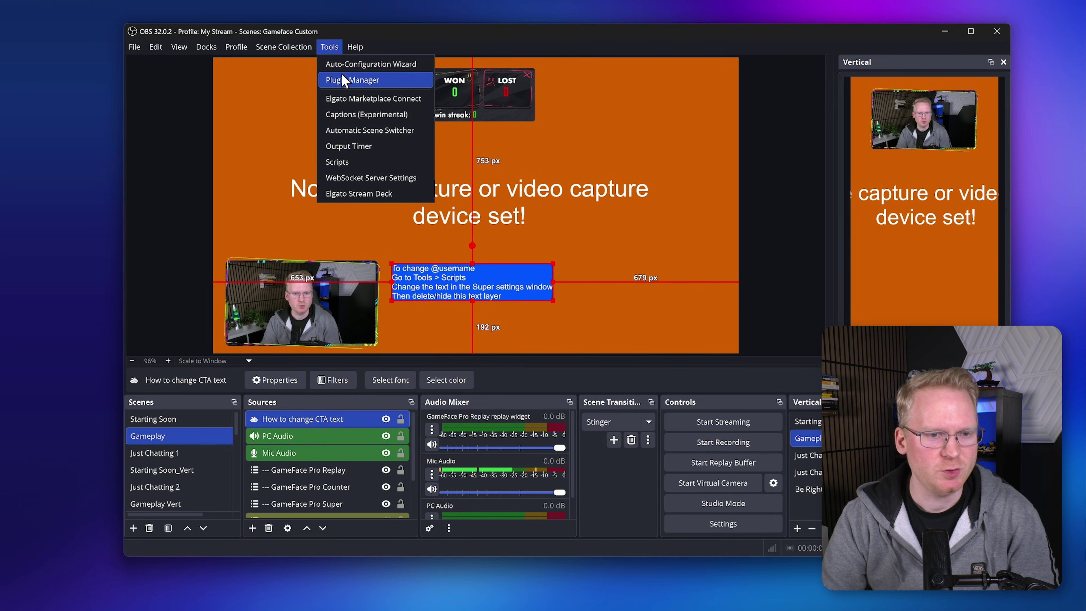
left_click(390, 164)
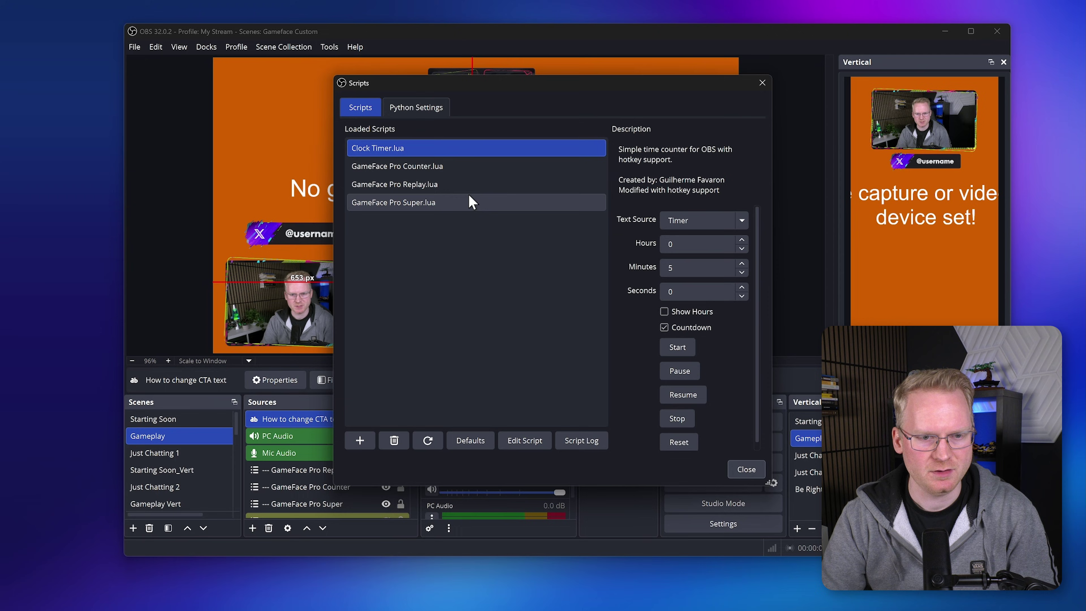
left_click(466, 203)
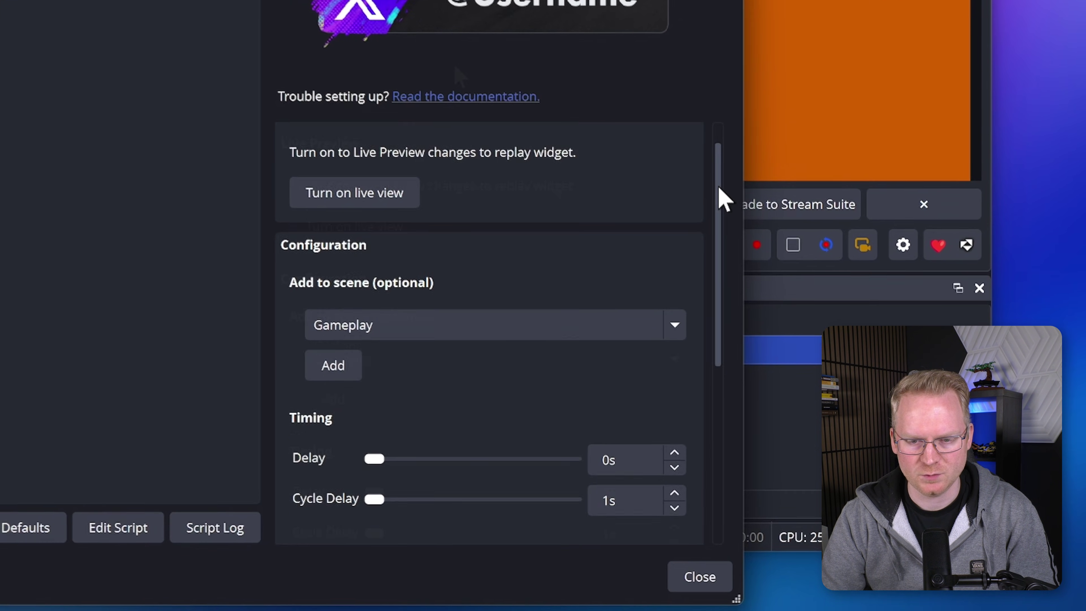
left_click_drag(722, 198, 698, 388)
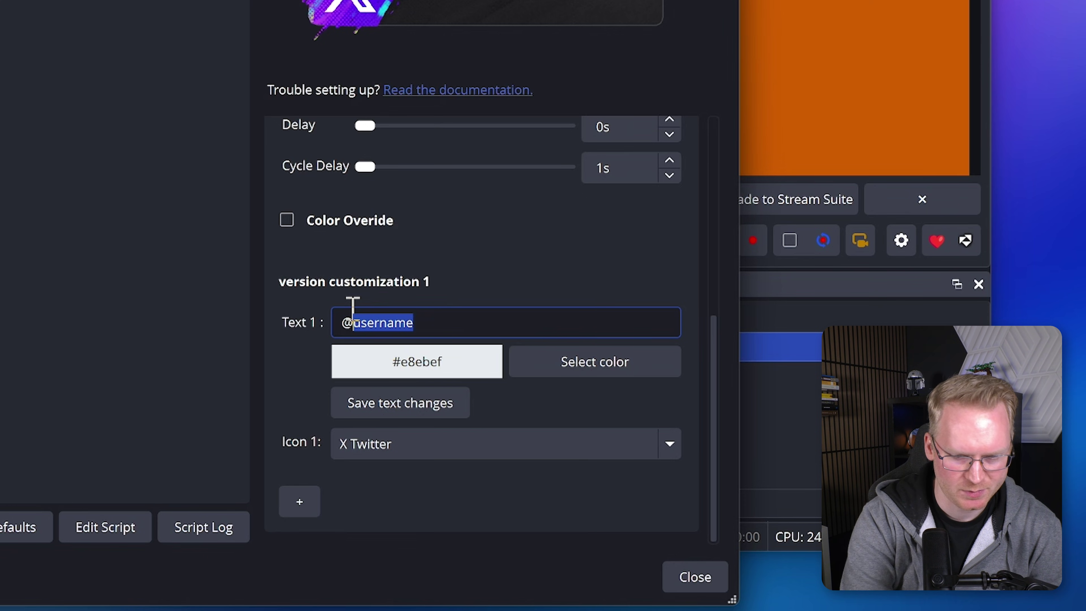
left_click(669, 445)
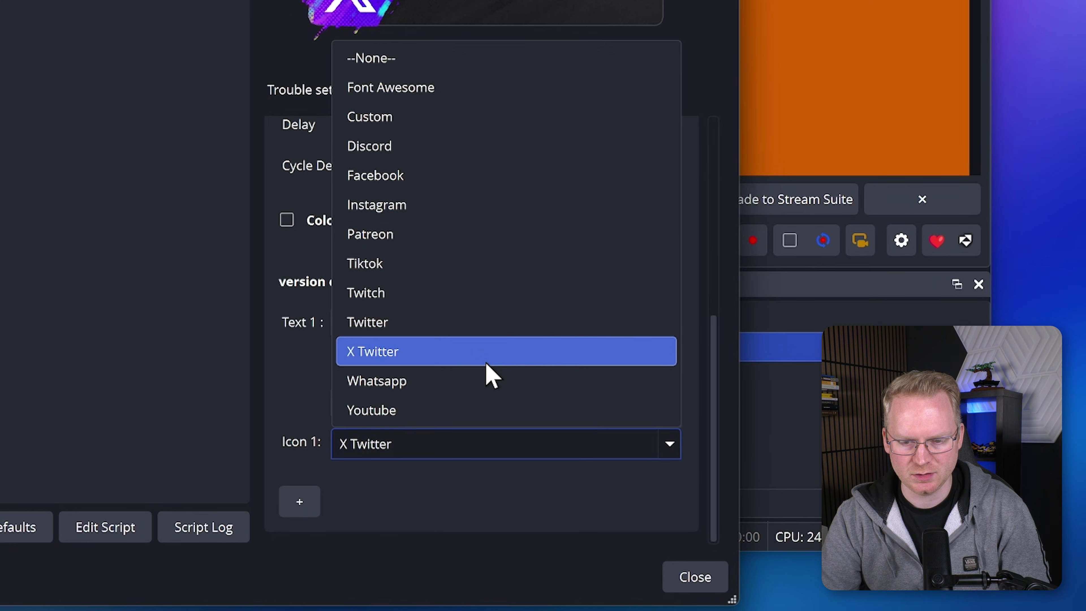
left_click(430, 423)
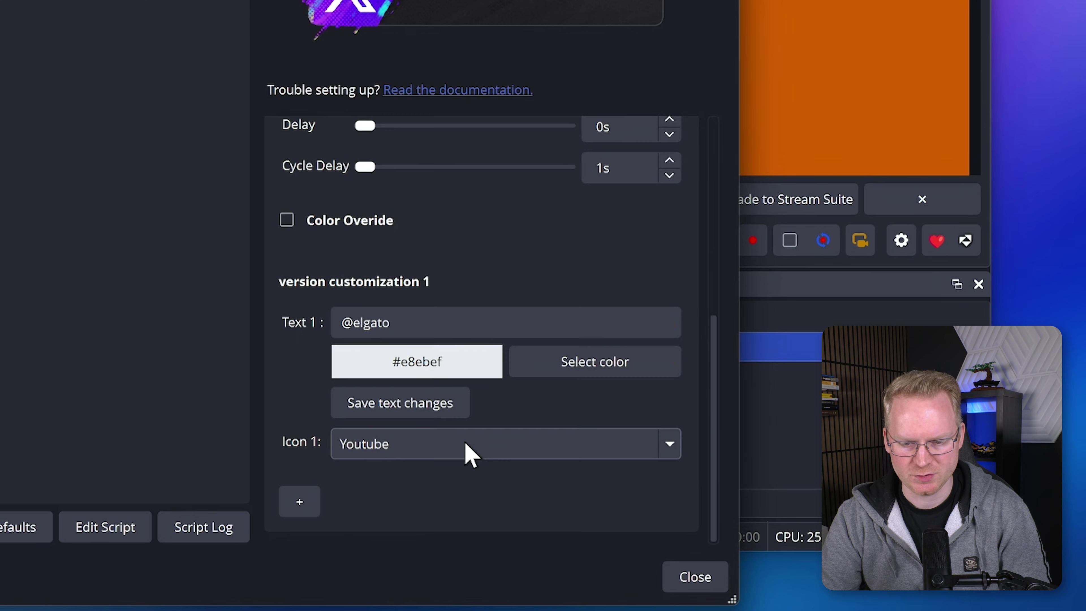
left_click(395, 404)
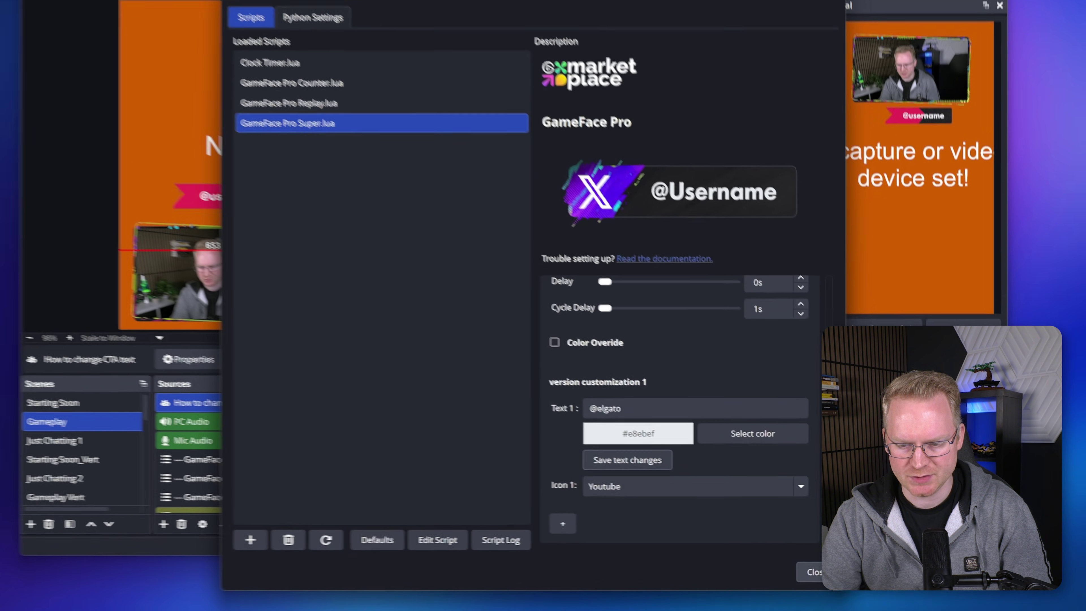
key("Escape")
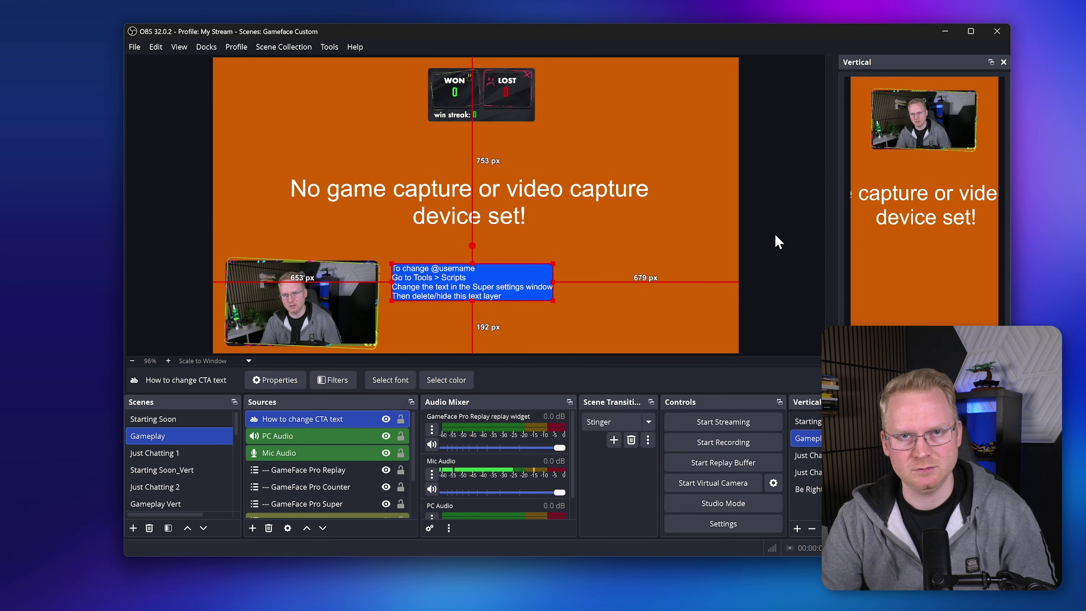
Step: Delete the GameFace Pro Replay source from the Gameplay scene, then select the GameFace Pro Counter source
left_click(526, 278)
key("Delete")
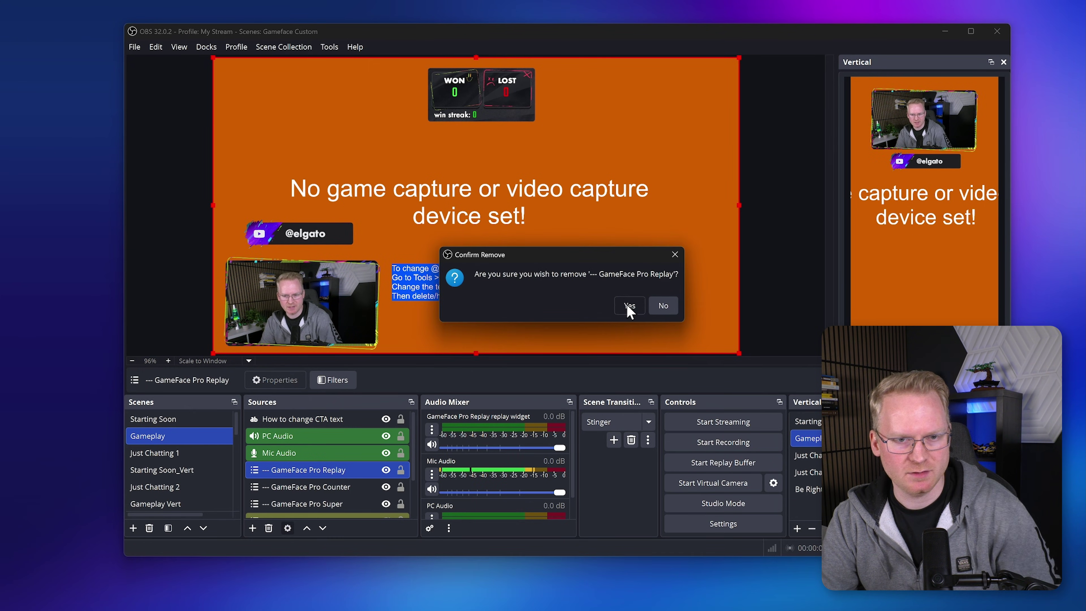
left_click(622, 307)
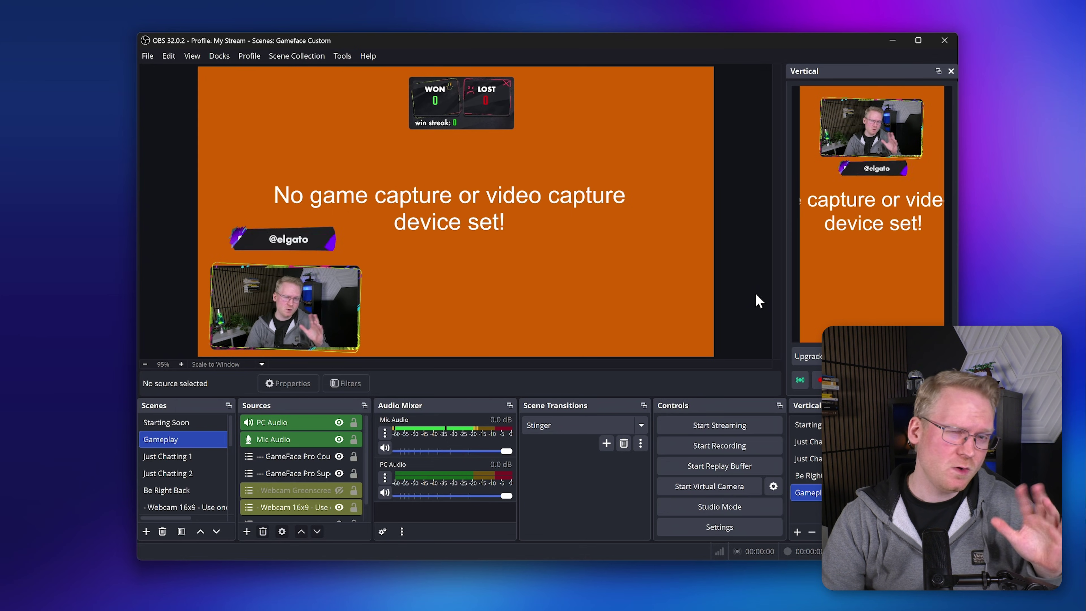
left_click(487, 133)
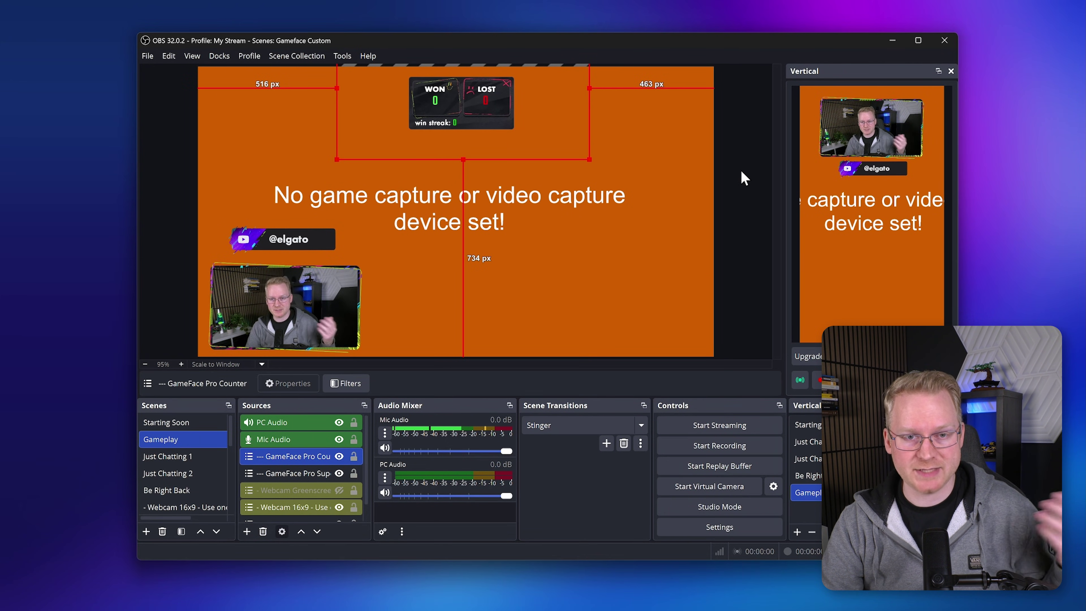
key("alt")
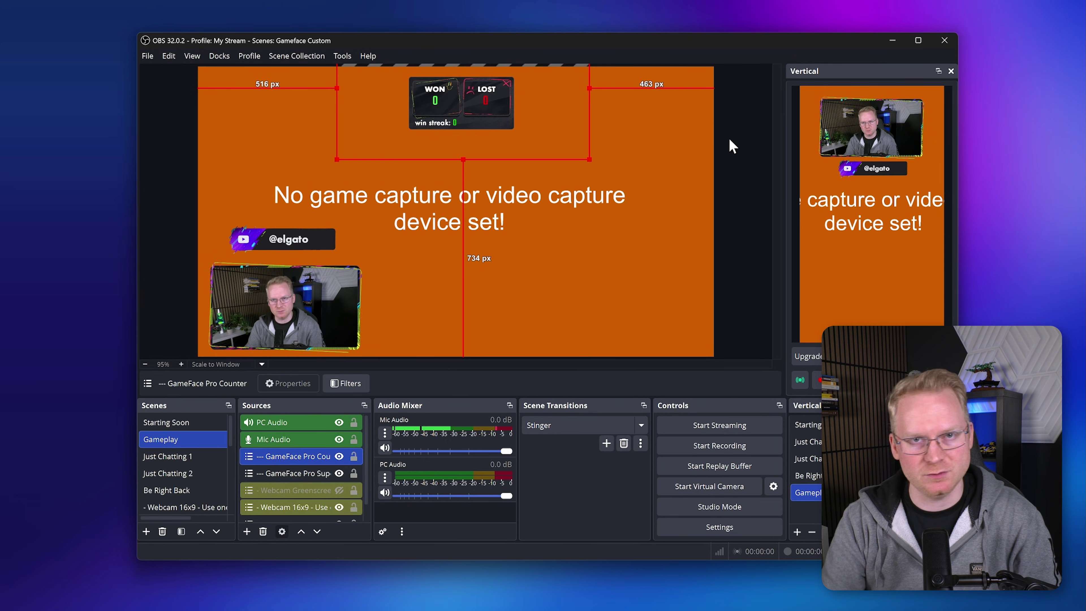
Step: Preset the GameFace Pro Counter.lua script to 5 wins, 2 losses and a win streak of 1
left_click(341, 55)
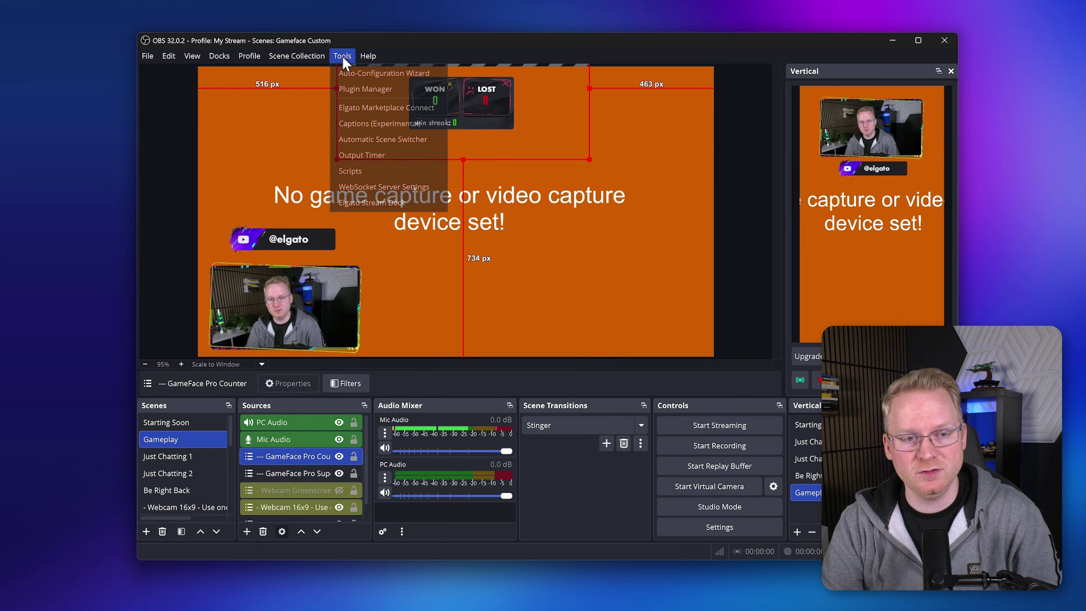
left_click(368, 168)
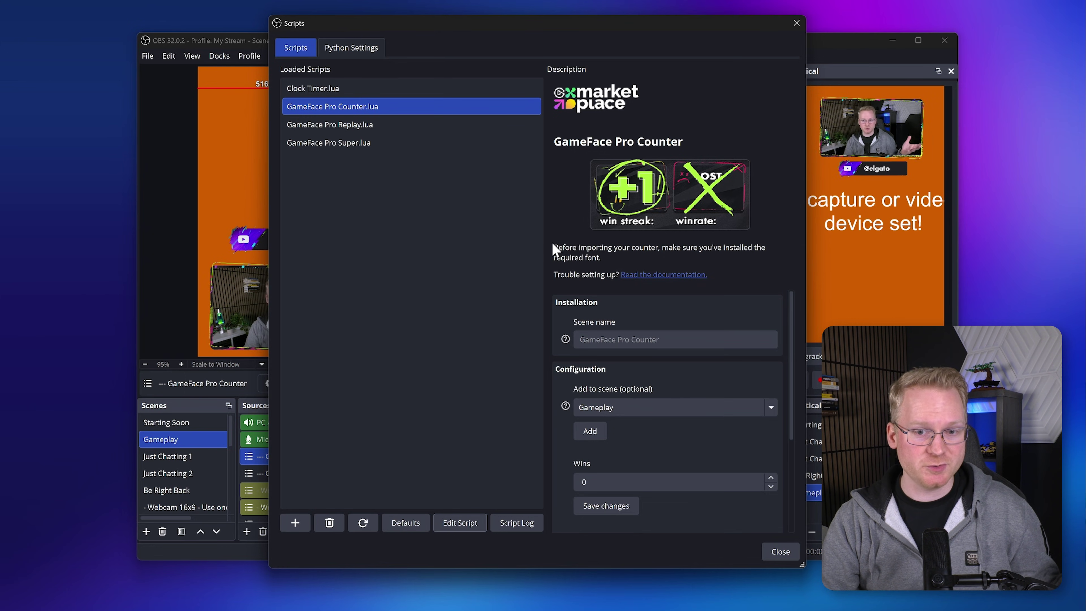
scroll(787, 326, "down", 2)
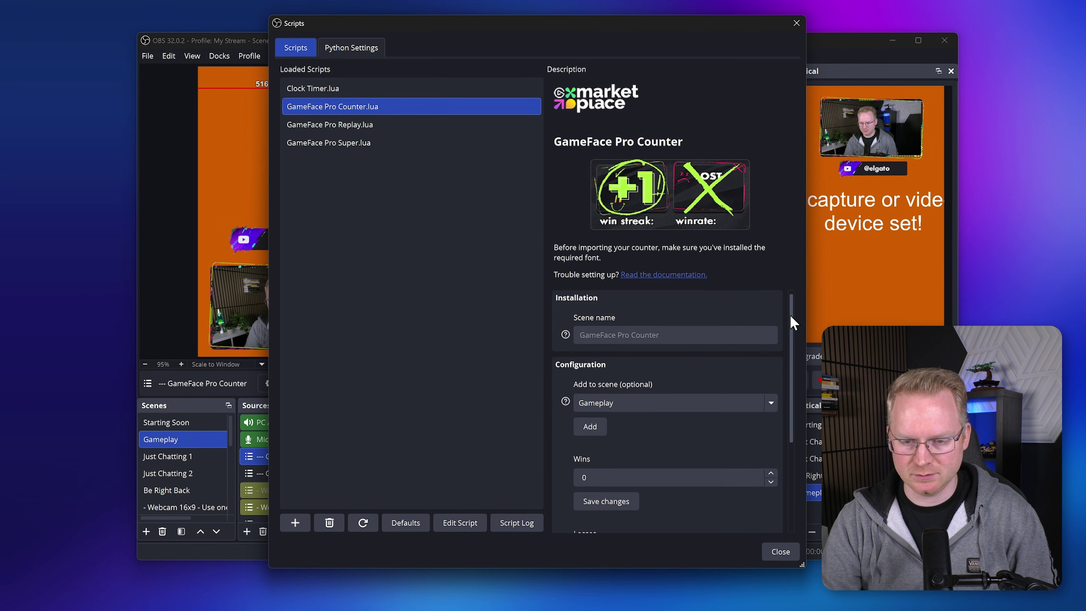
scroll(795, 342, "down", 1)
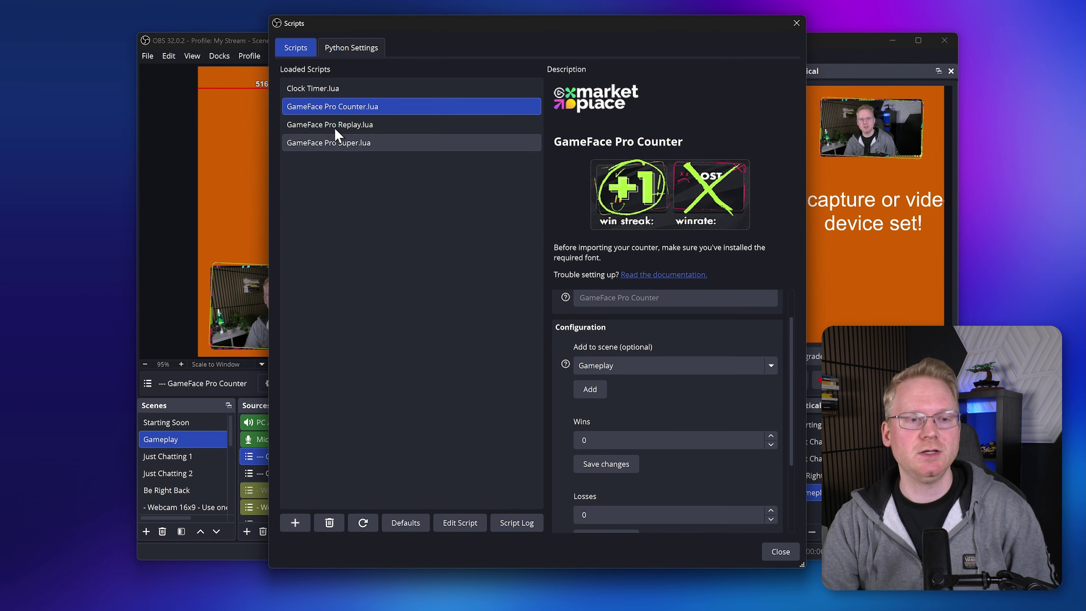
scroll(751, 318, "down", 3)
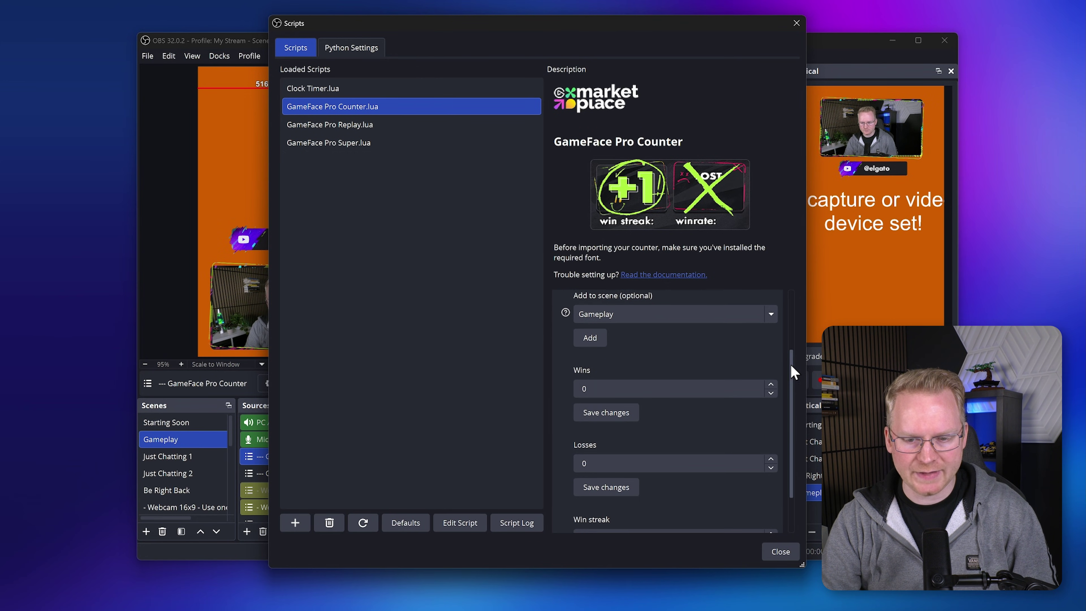
scroll(774, 385, "up", 5)
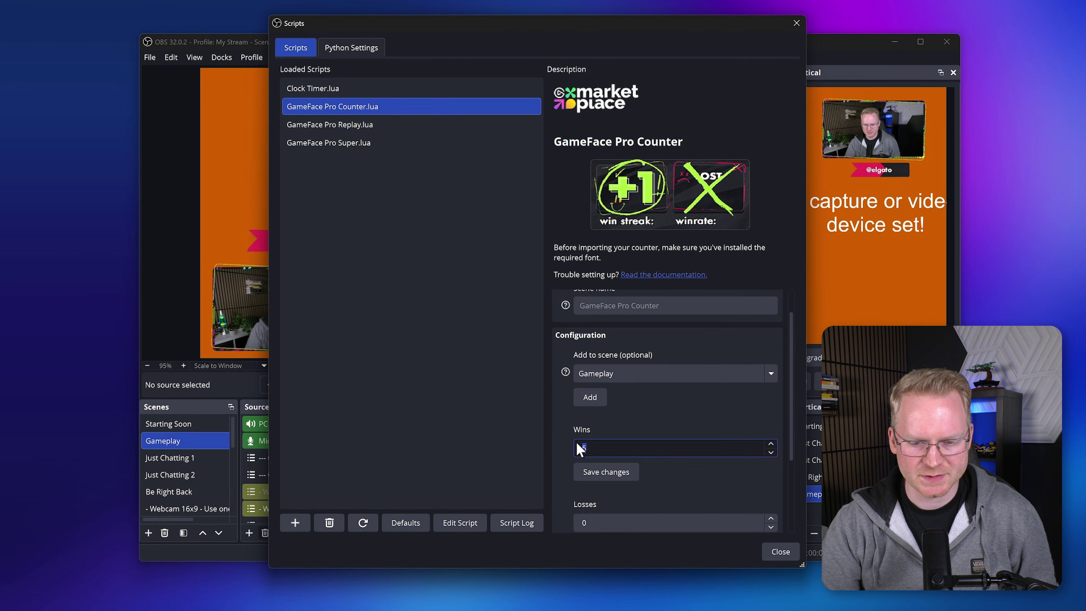
scroll(624, 447, "down", 6)
left_click(772, 415)
left_click(772, 415)
left_click(769, 483)
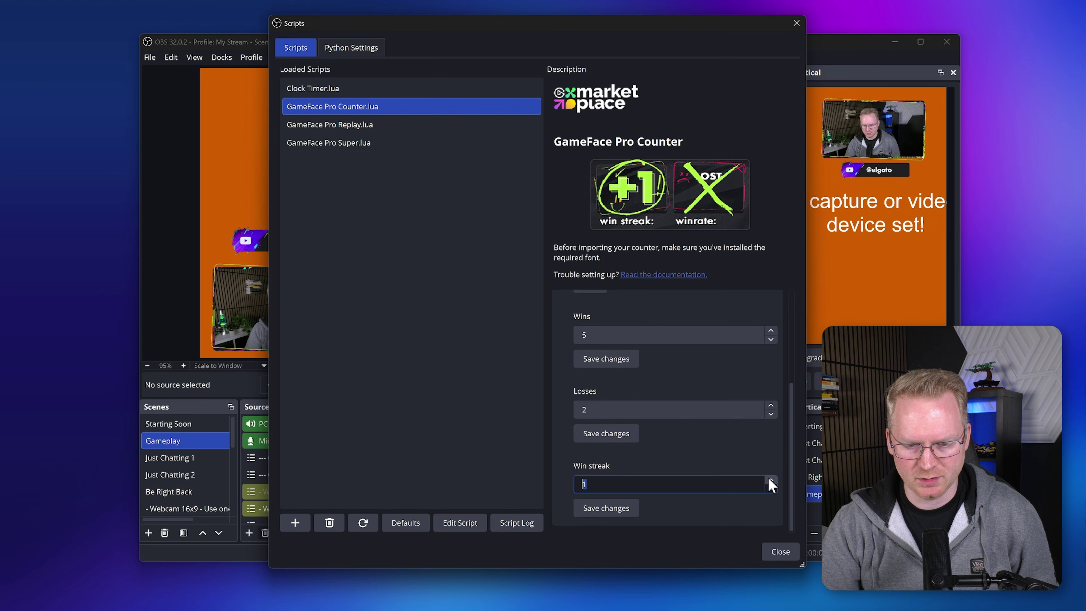
left_click(589, 507)
left_click(610, 436)
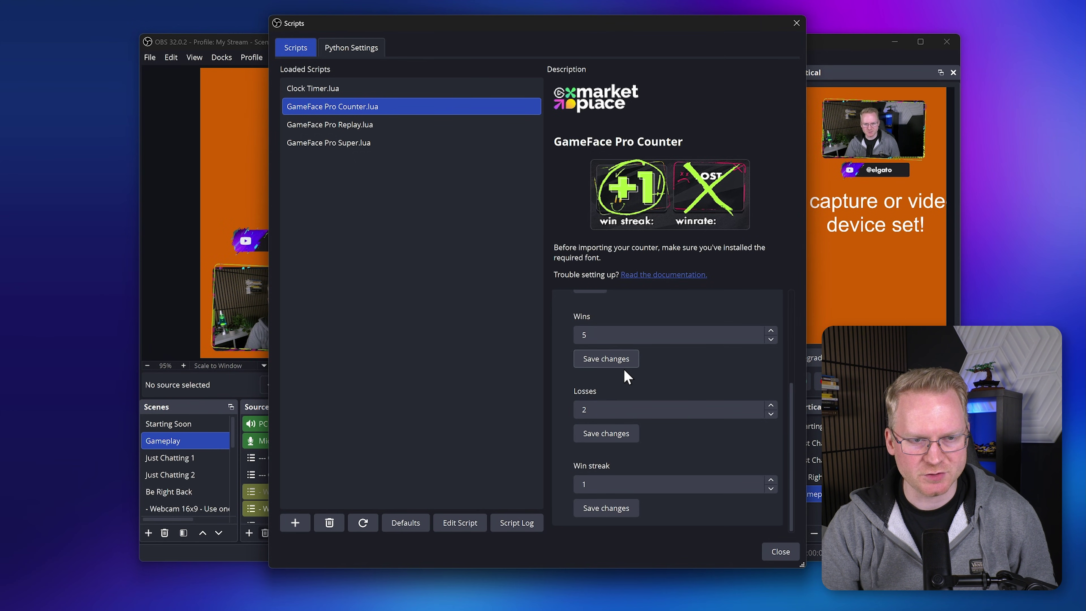
left_click(781, 552)
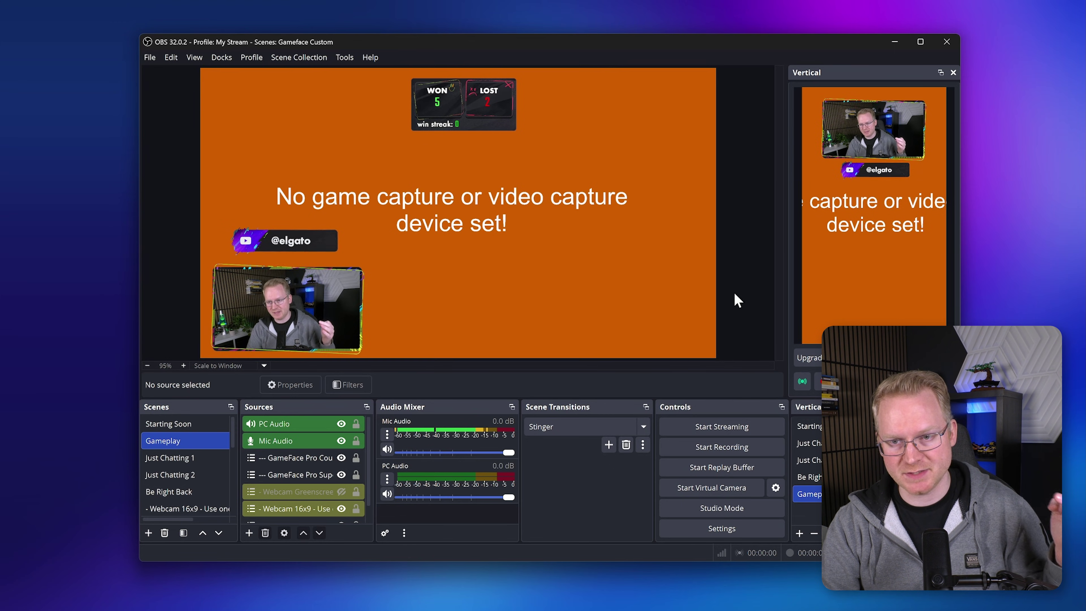
Step: In the Gameplay Source scene, keep Game Capture on any fullscreen application and hide it
scroll(184, 470, "down", 1)
left_click(183, 492)
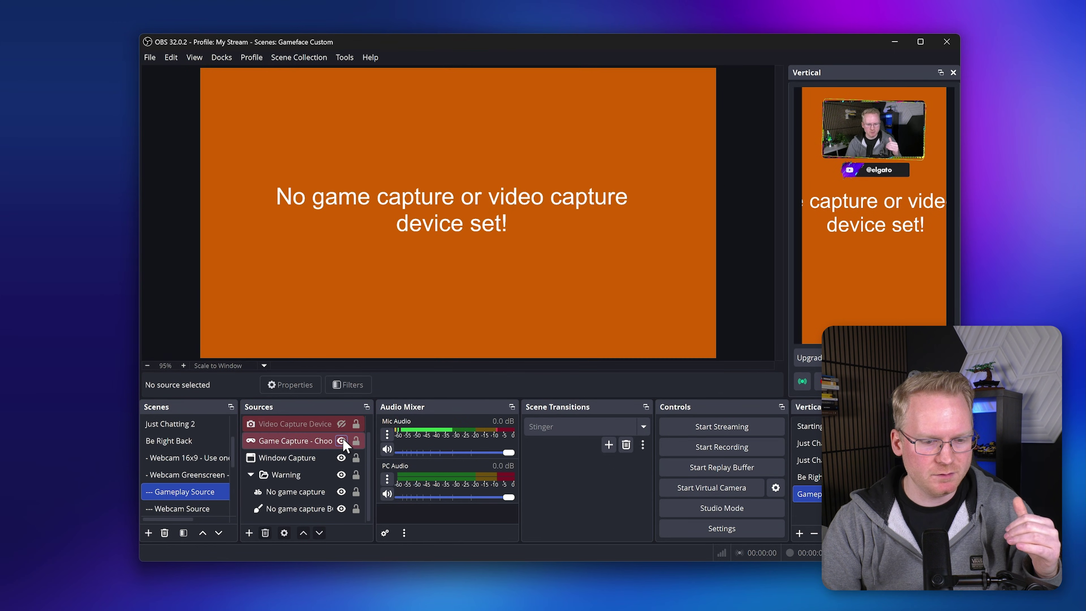
left_click(306, 445)
left_click(447, 387)
left_click(451, 403)
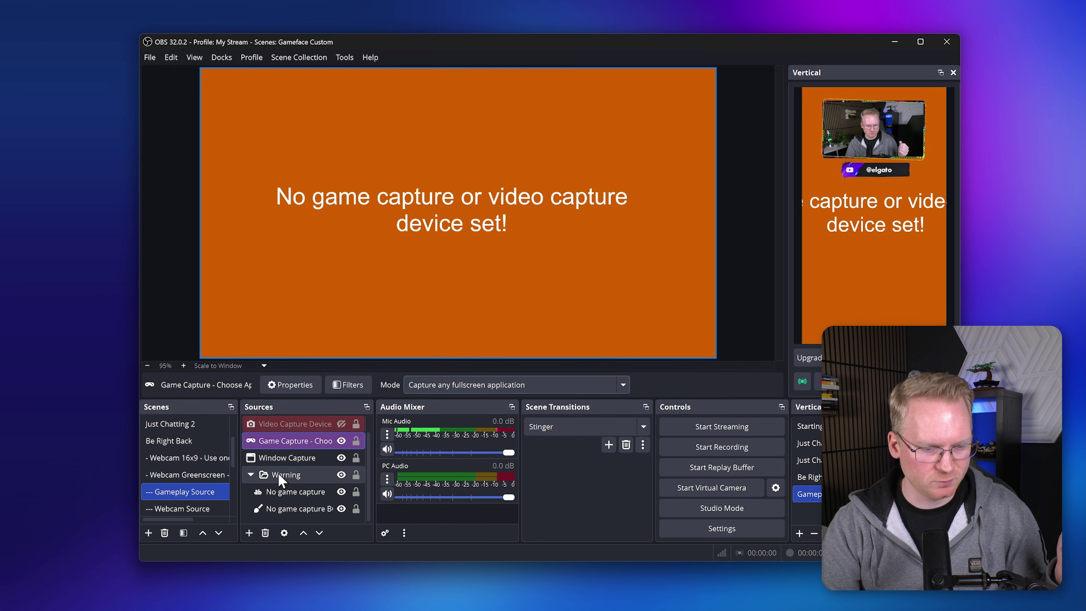
left_click(341, 441)
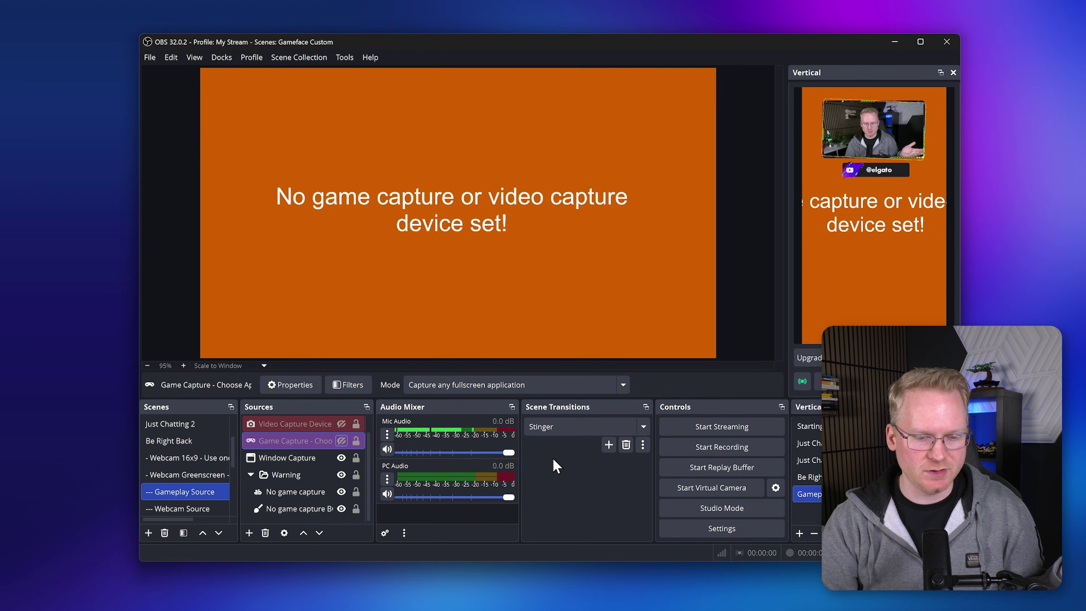
Step: Make the Video Capture Device source visible and browse its list of capture devices
left_click(325, 425)
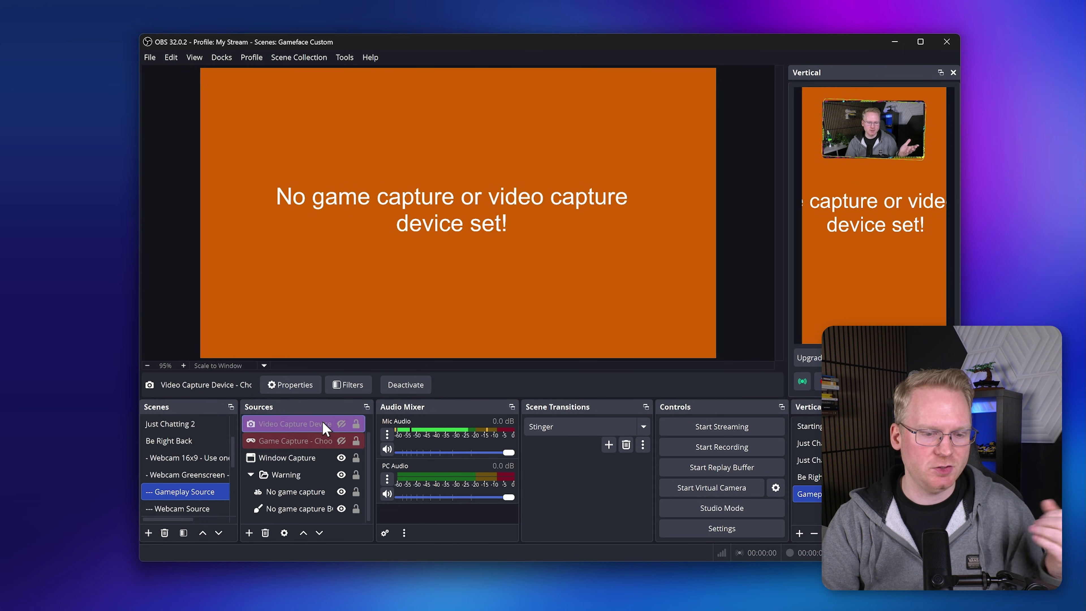
left_click(341, 424)
double_click(337, 424)
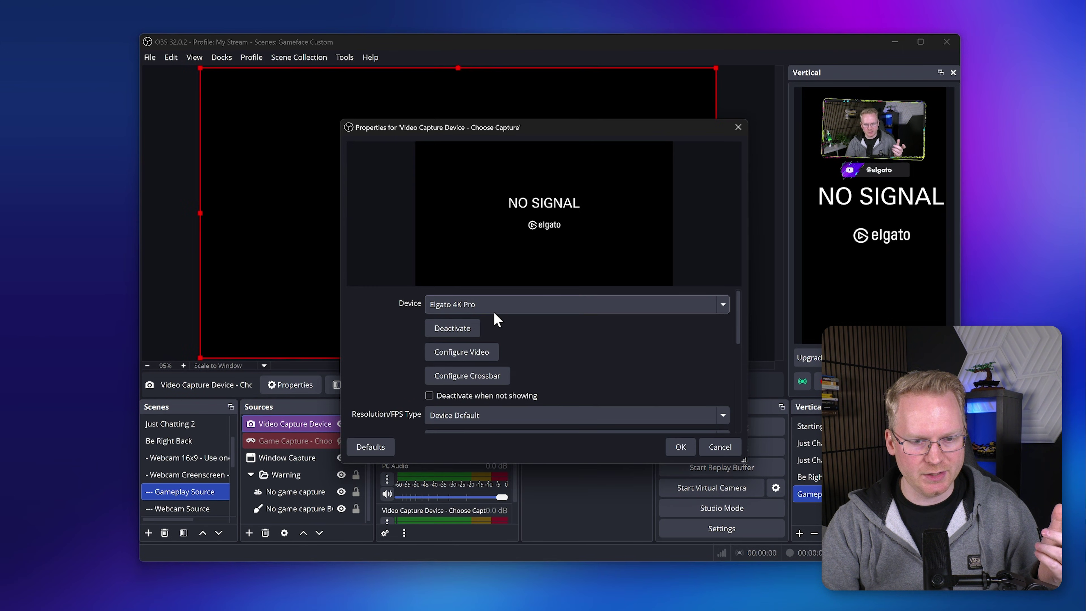
left_click(496, 305)
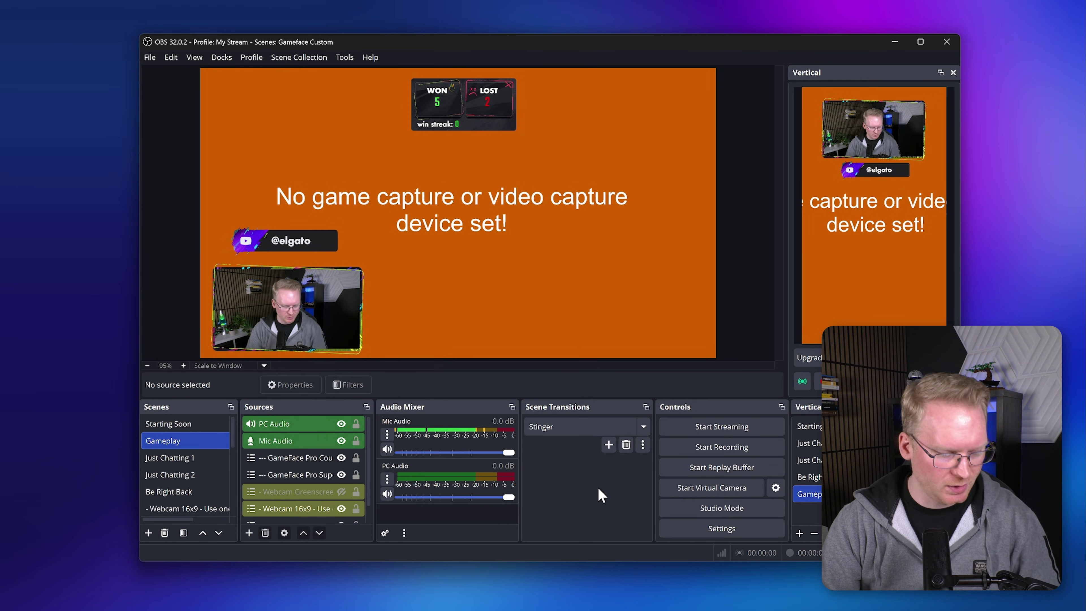
Step: Move the webcam through each corner with the virtual Stream Deck, ending at lower left
key("ctrl+shift+d")
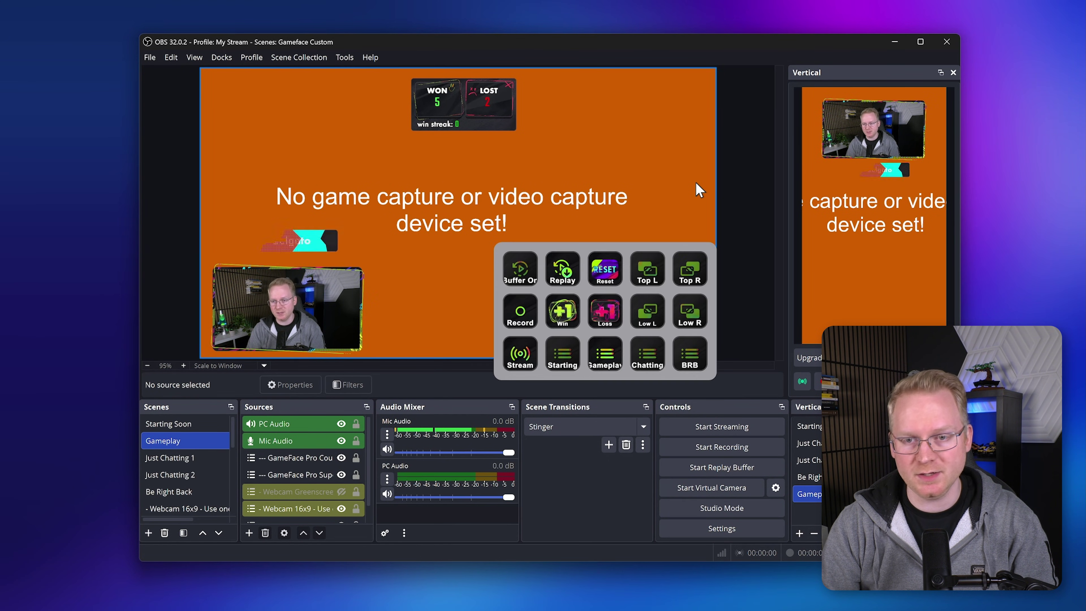
left_click(814, 125)
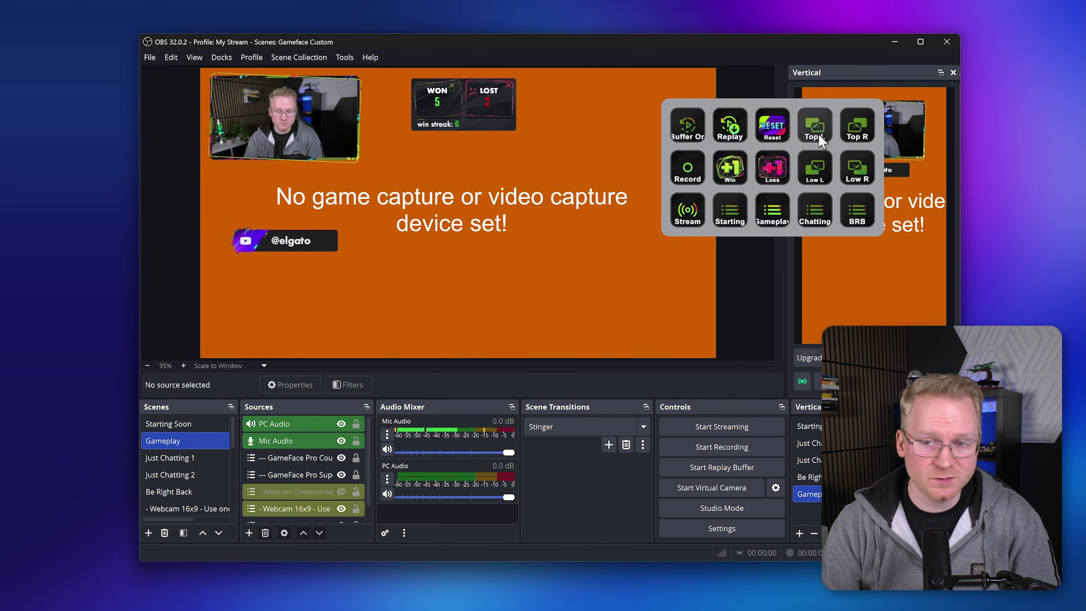
left_click(857, 128)
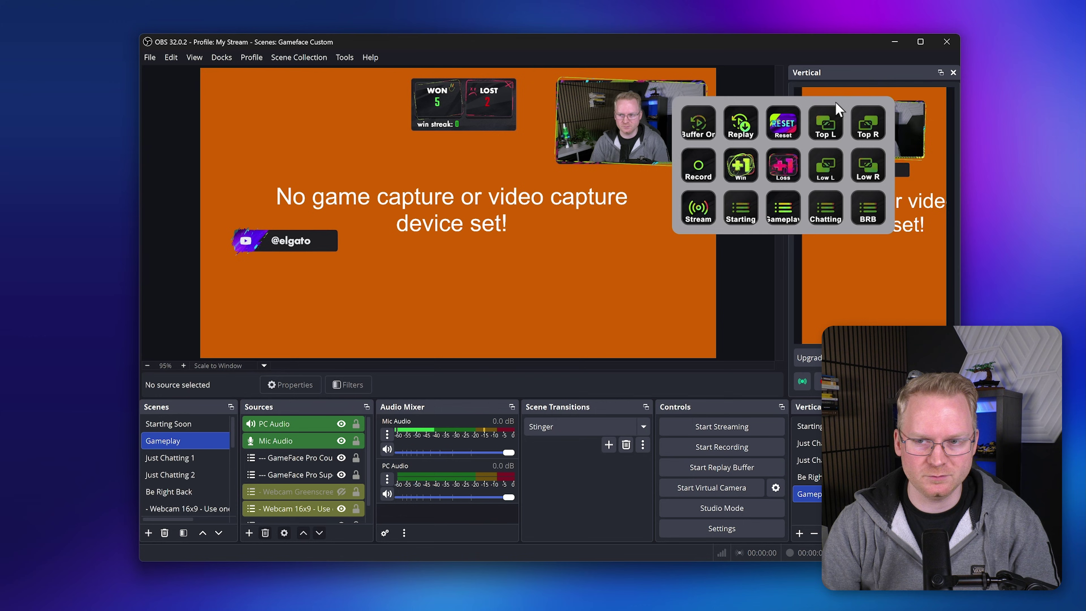
left_click(897, 148)
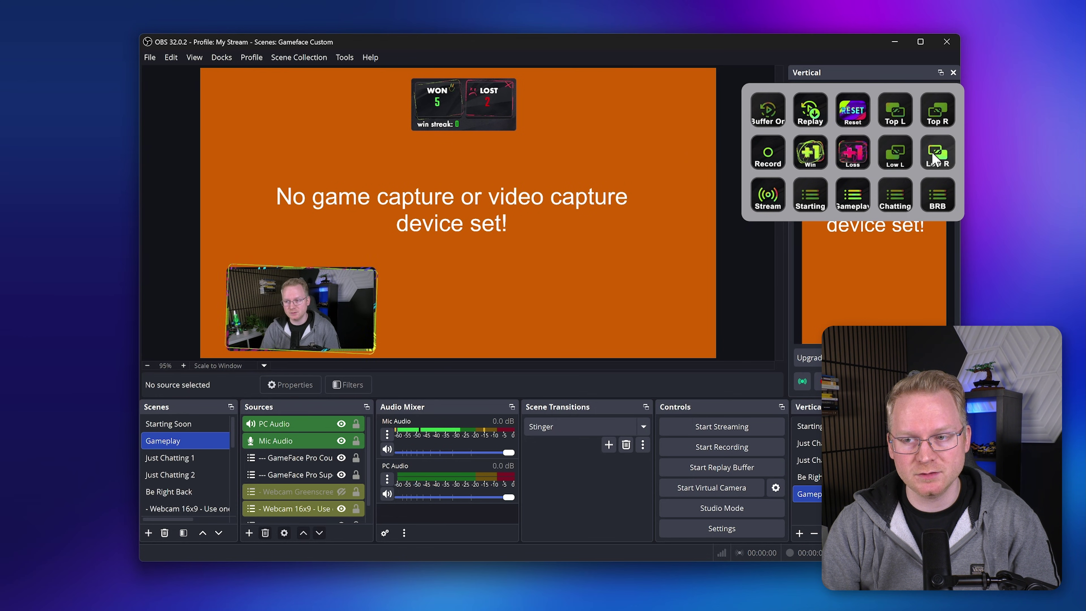
left_click(919, 158)
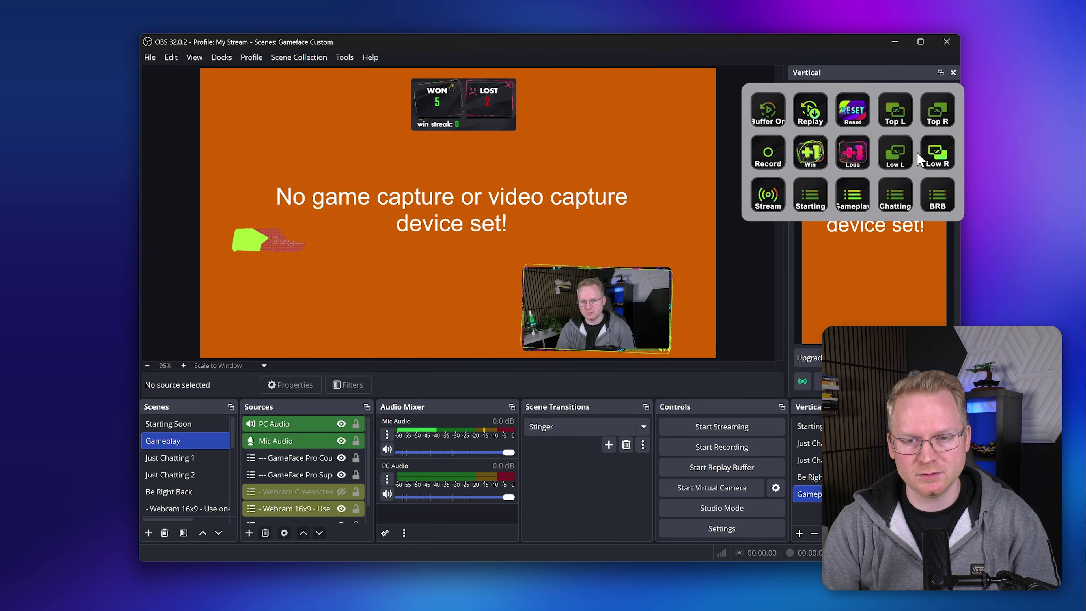
left_click(936, 112)
left_click(895, 118)
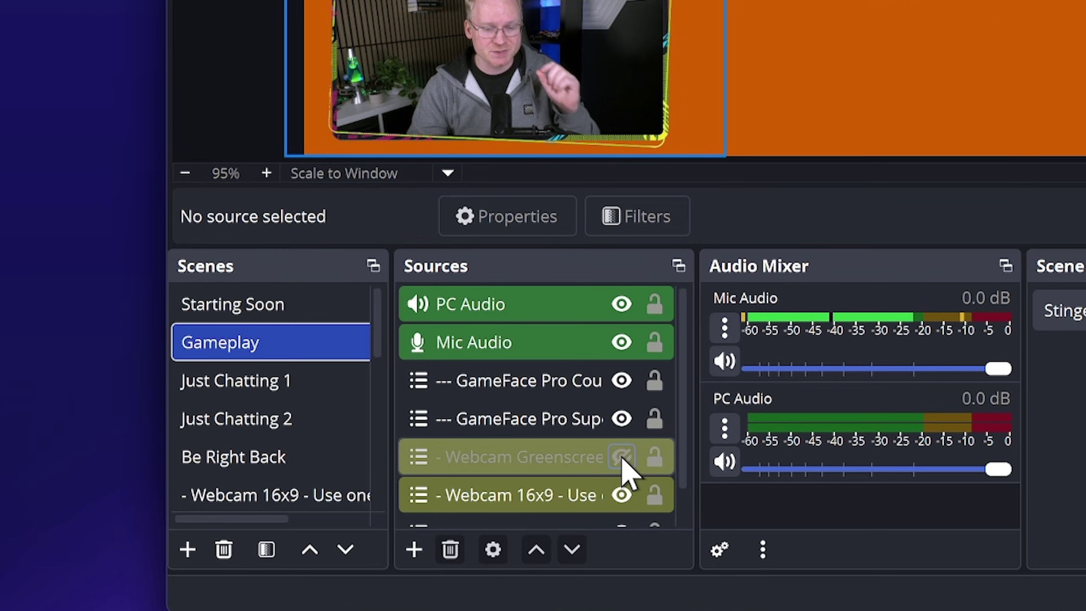
left_click(622, 609)
left_click(622, 493)
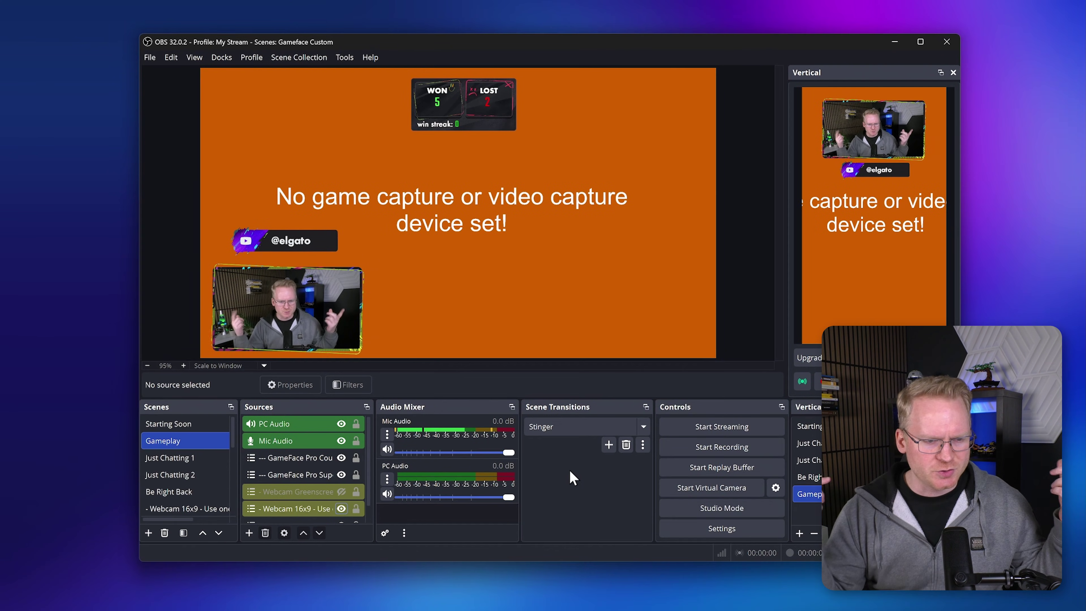
Step: Switch the preview to the Just Chatting 2 scene
left_click(171, 474)
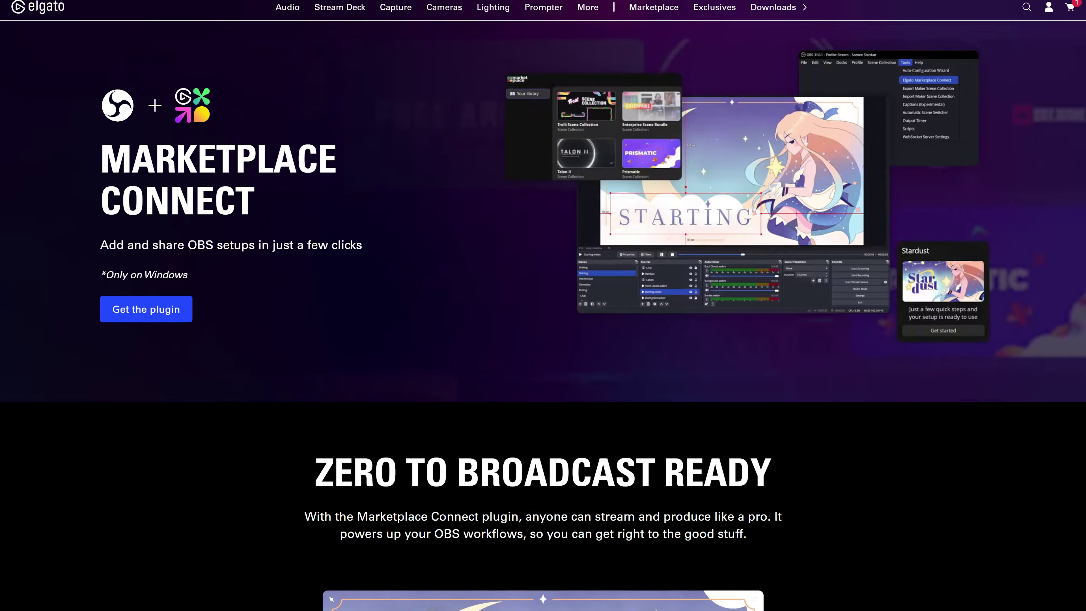
Step: Scroll down the Marketplace Connect page toward the scene collection listings
scroll(543, 306, "down", 2)
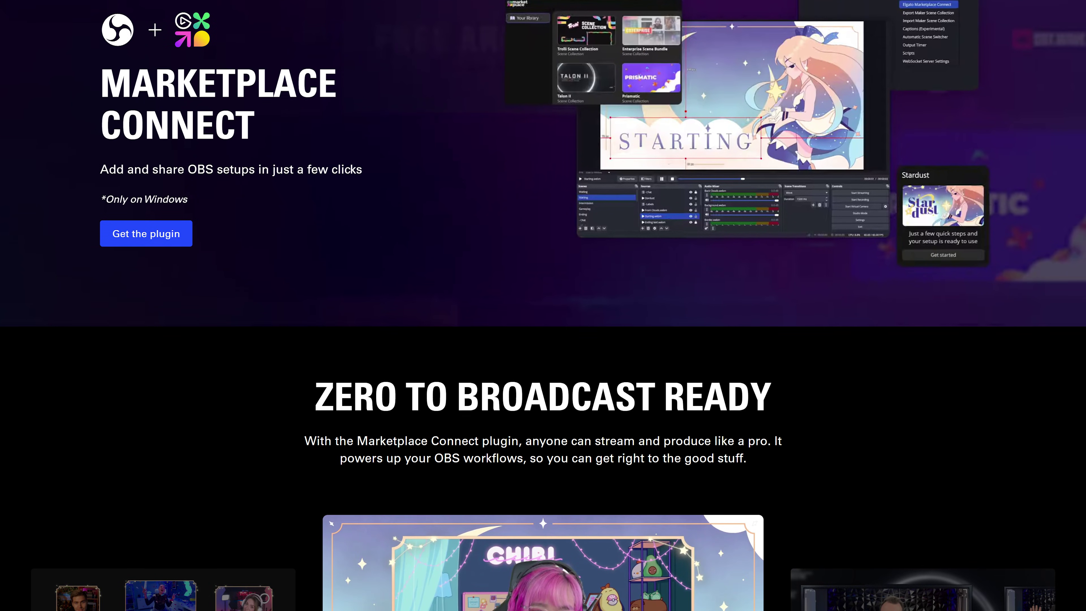